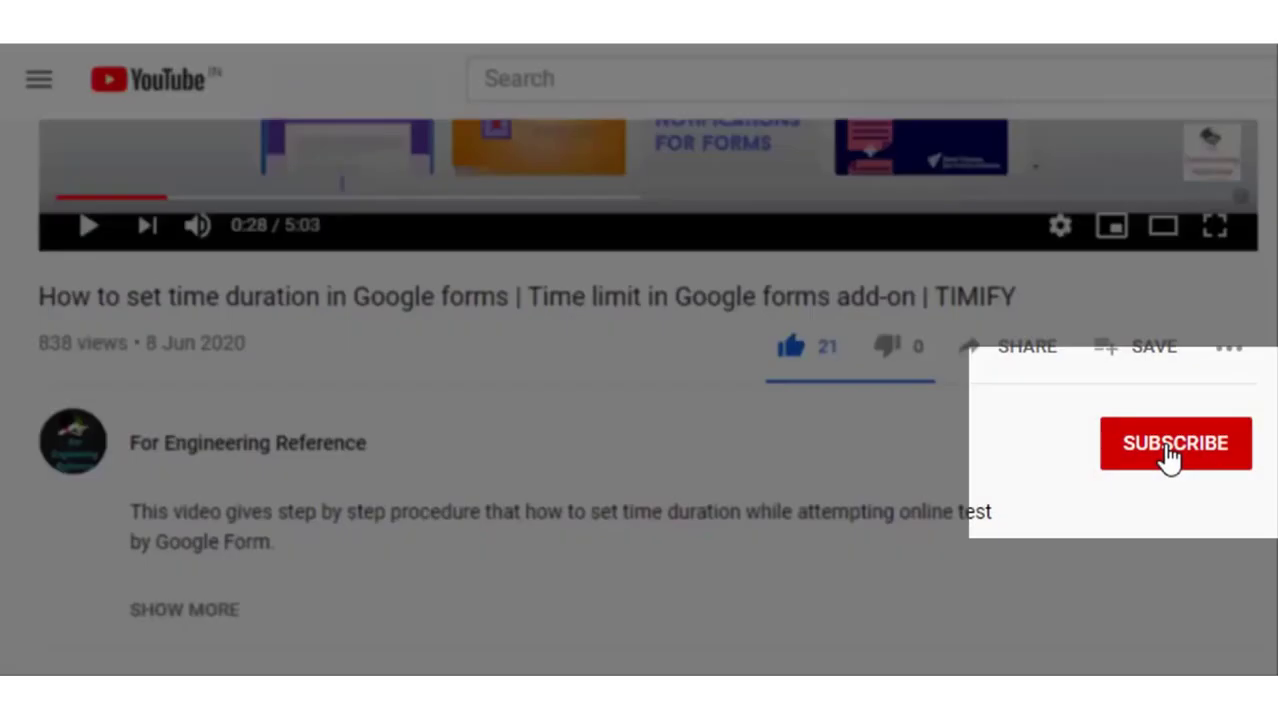
Subscribe to the video's channel, view its notification options, and title the form 'Project approval'
left_click(1170, 455)
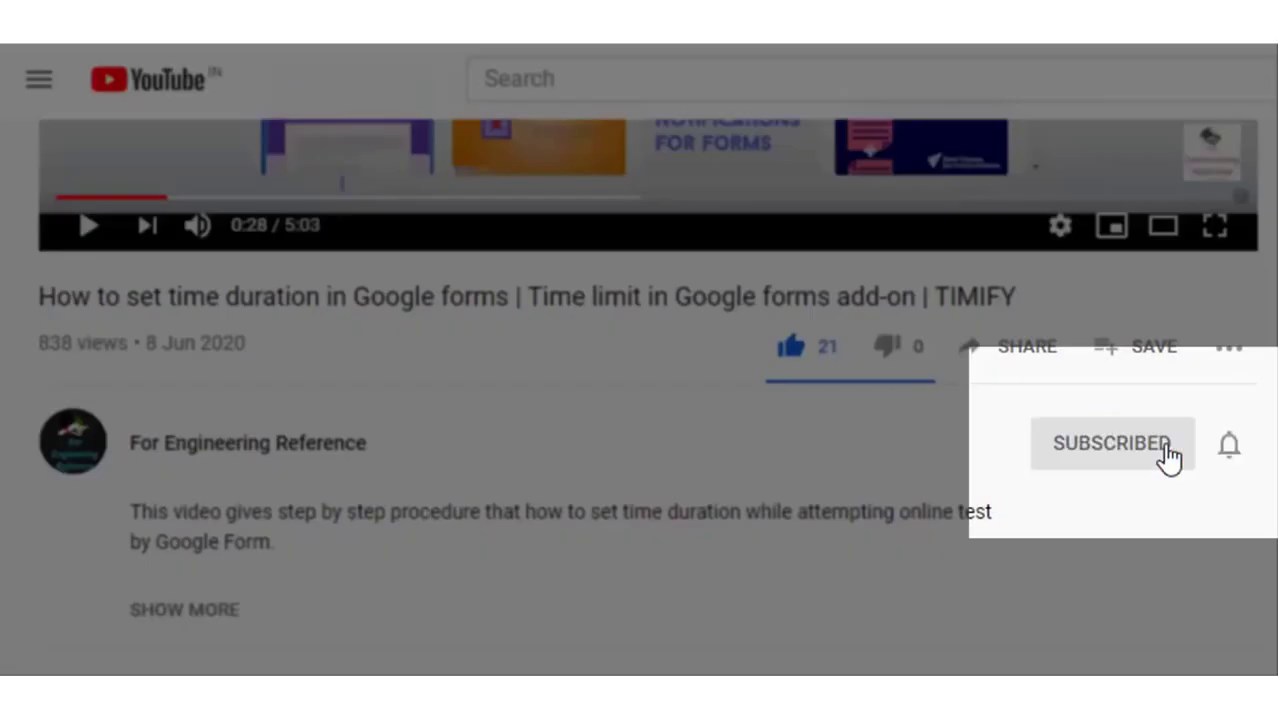
left_click(1233, 452)
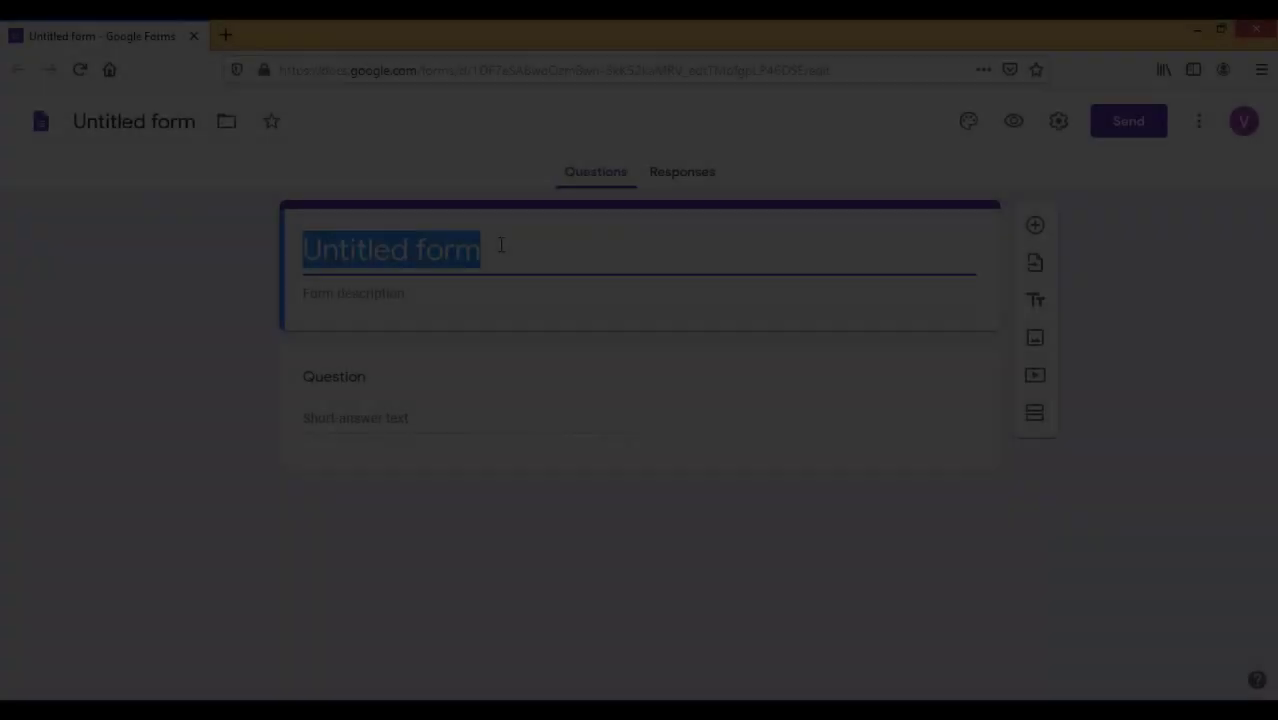
type("Project approval")
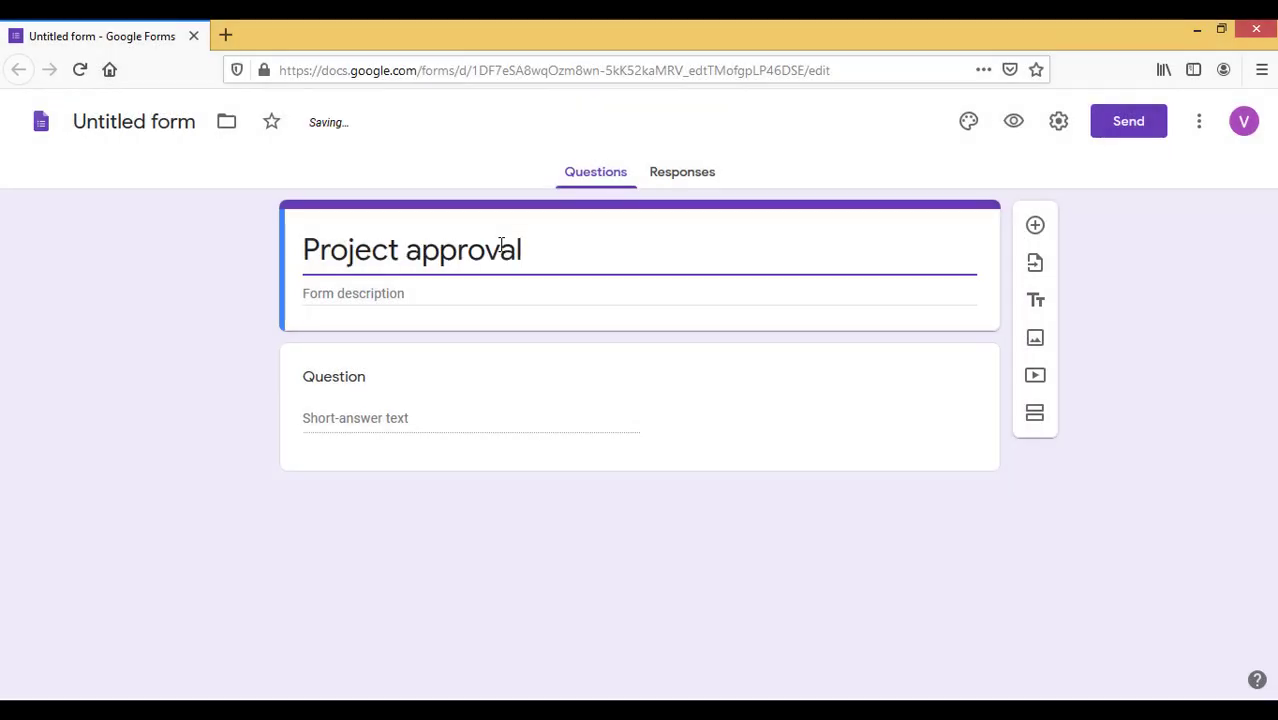
Add the description 'Kindly fill all required' and a required 'Name of the student' question
key("Tab")
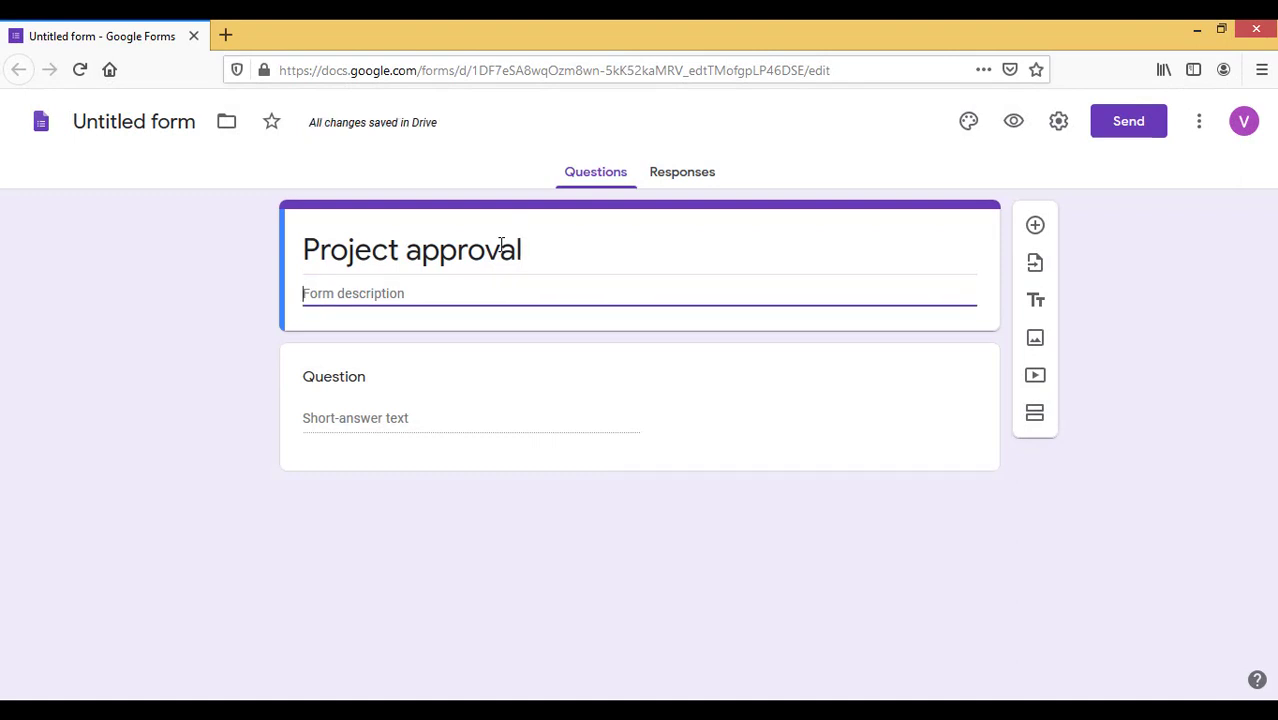
type("Kindly fill all required fields")
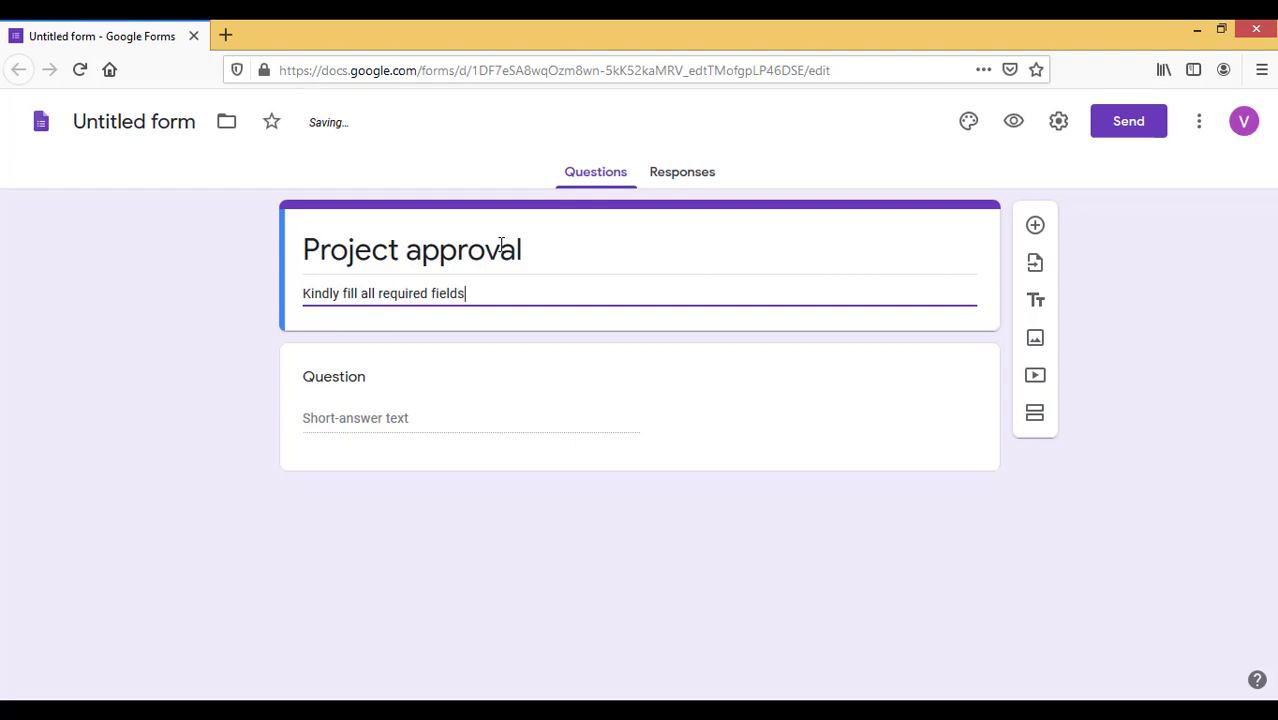
left_click(397, 376)
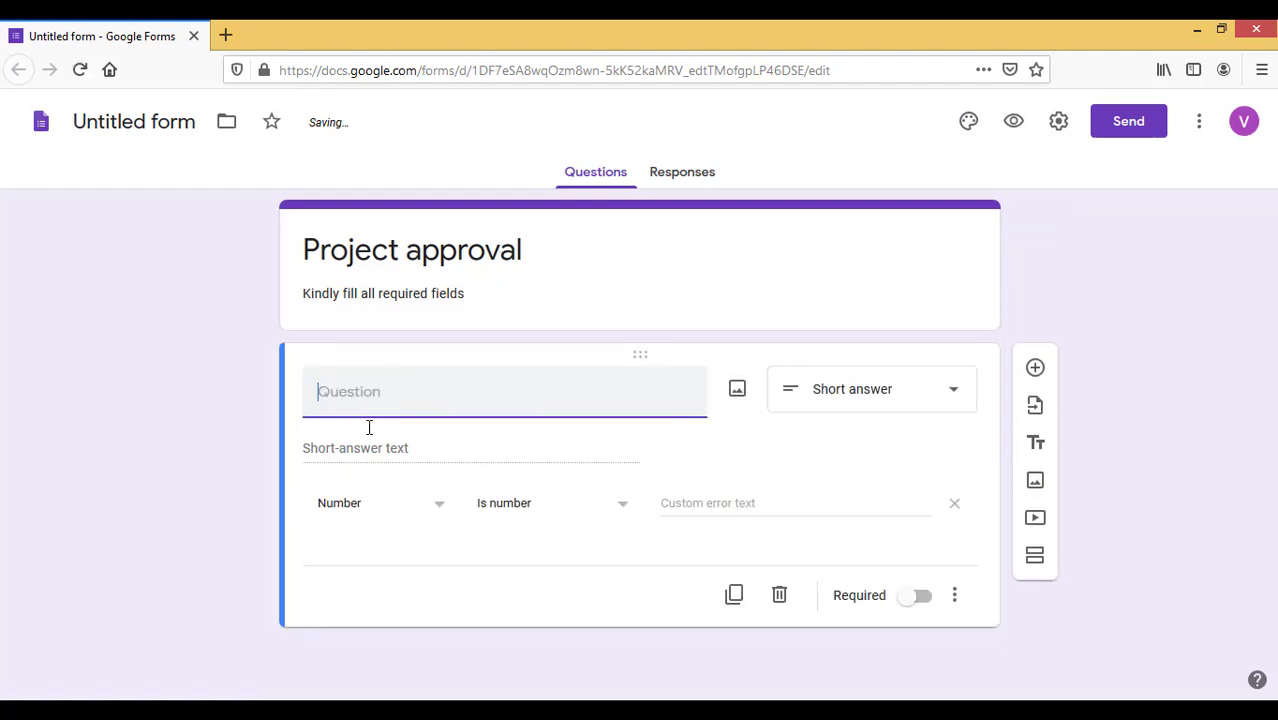
type("Name of the student")
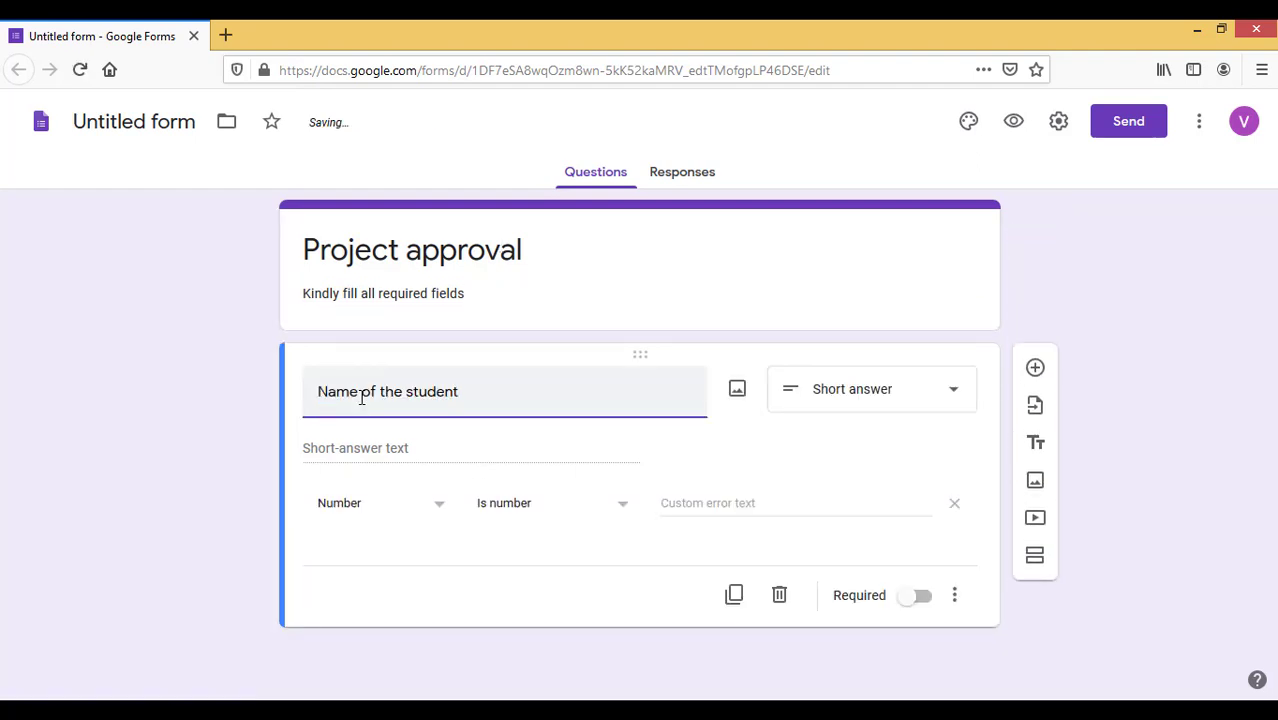
left_click(1035, 370)
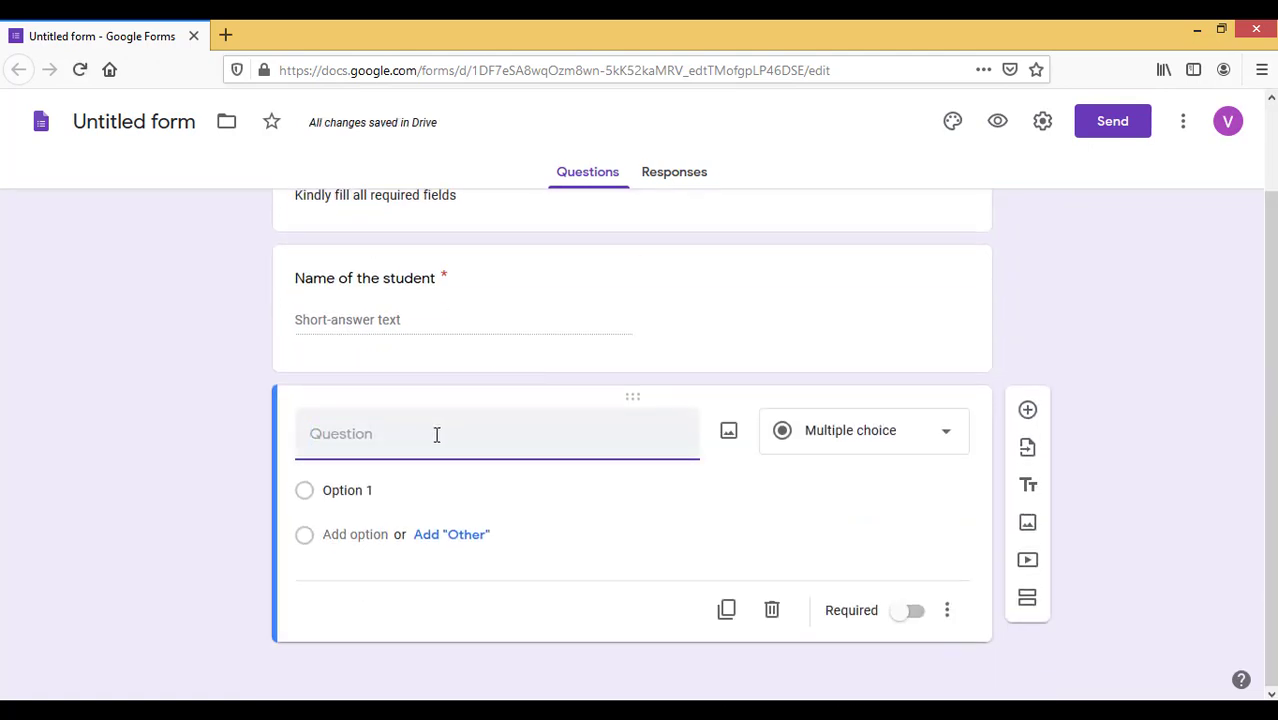
Add a required 'Registration Number' question and begin an 'Abstract' question
type("Registration Number")
left_click(910, 612)
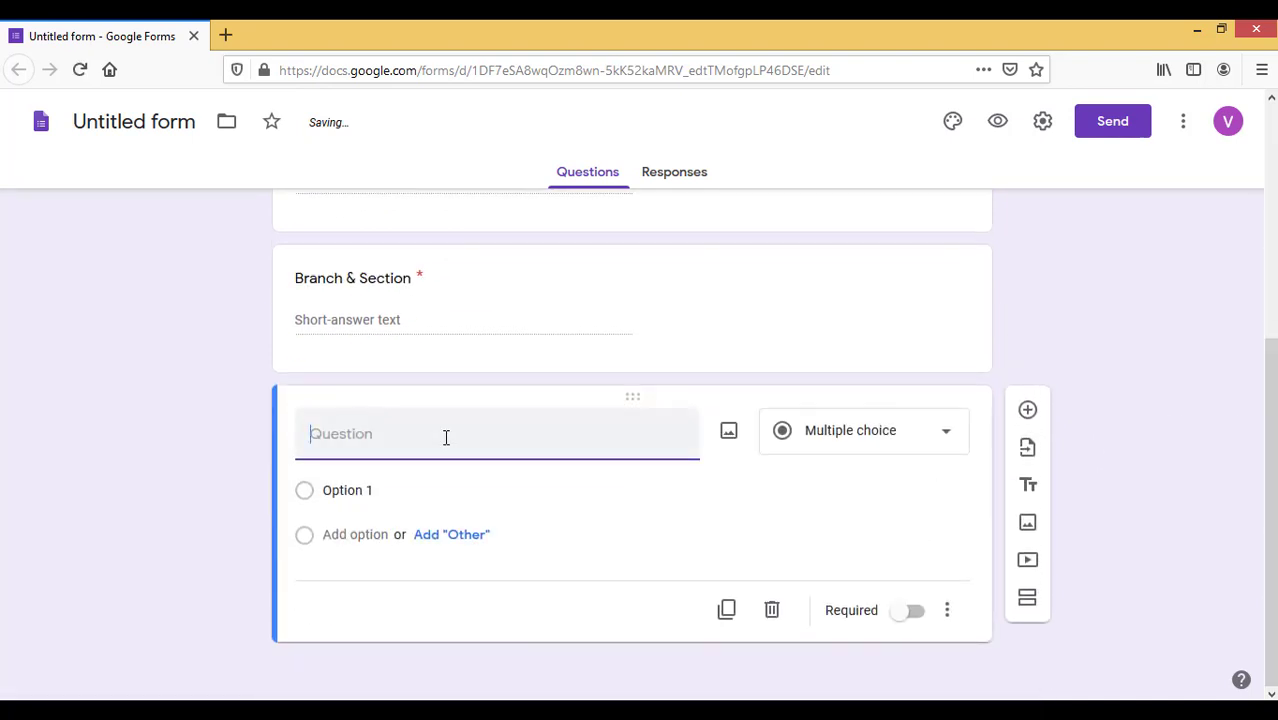
type("Title of the project")
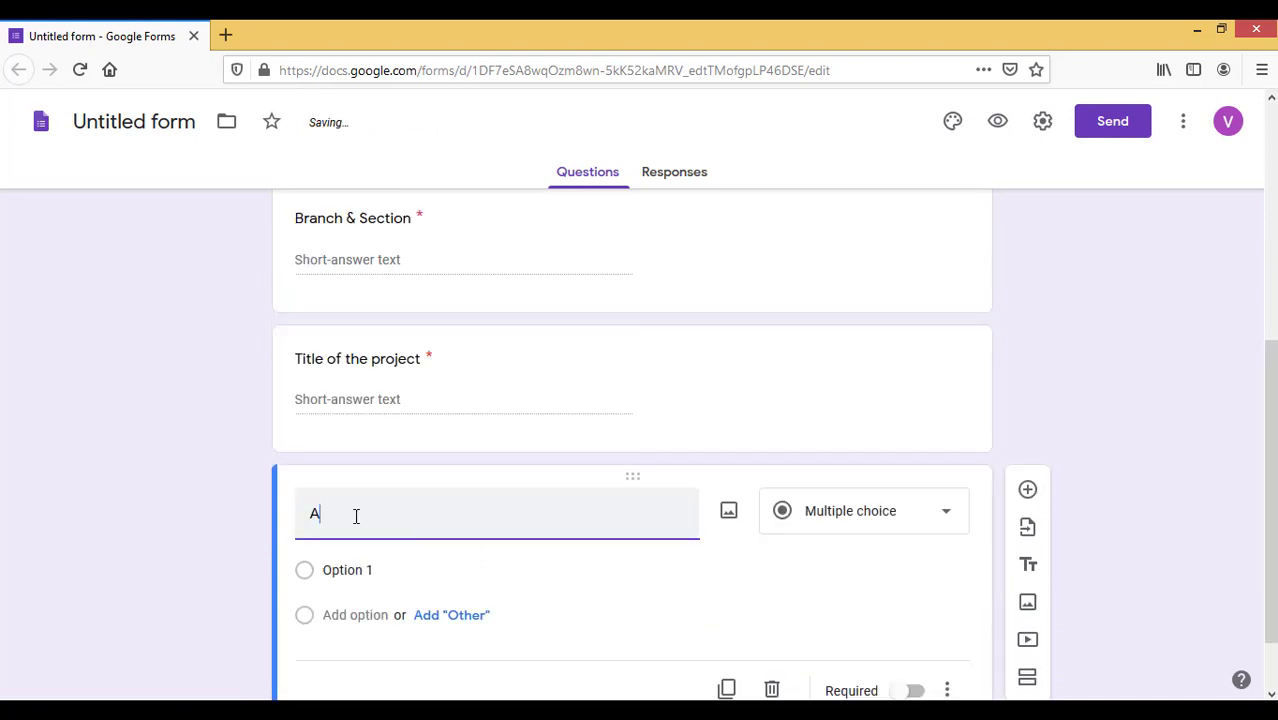
type("bstract")
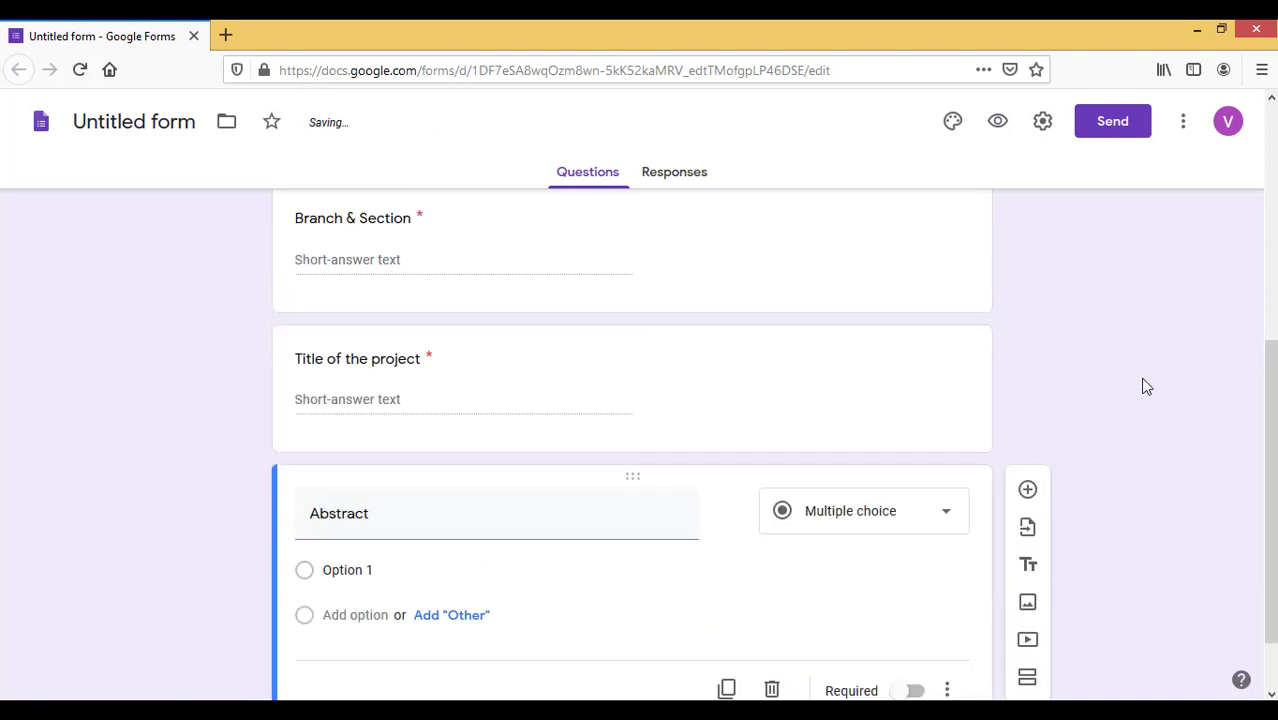
left_click(948, 512)
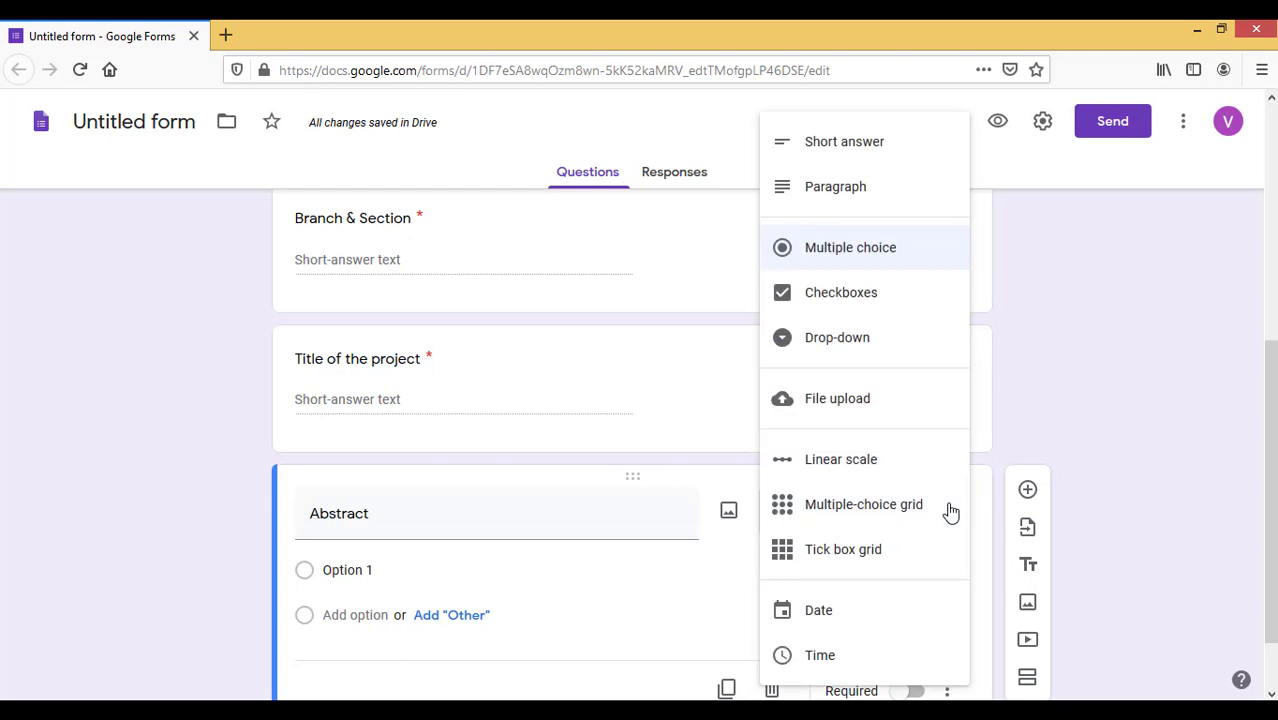
Try Abstract as a Paragraph question, then as File upload, accepting the upload notice
left_click(864, 190)
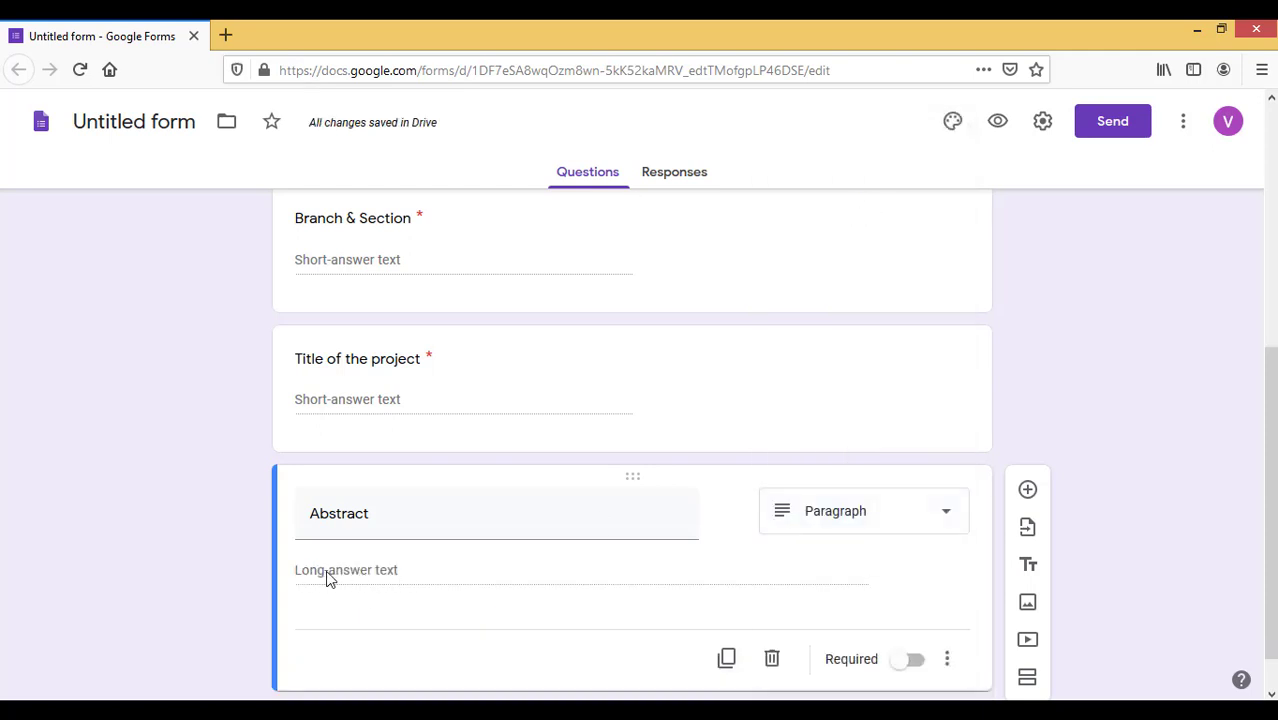
left_click(935, 516)
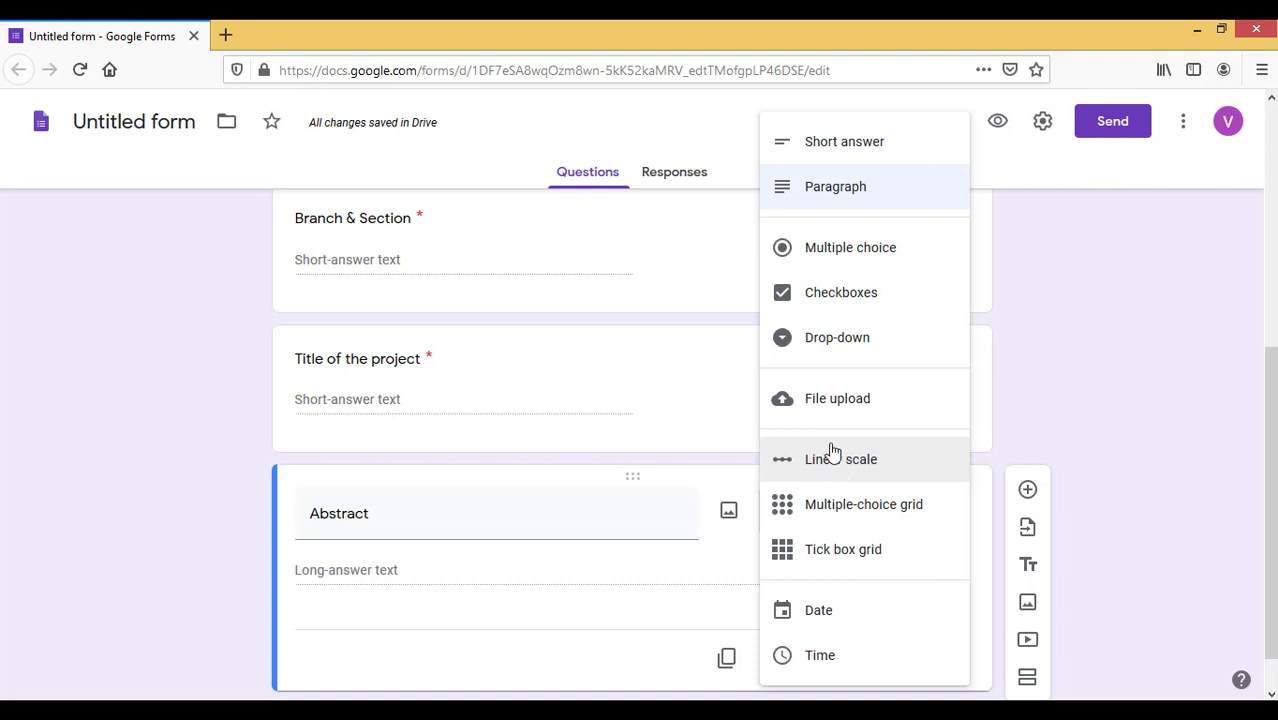
left_click(834, 402)
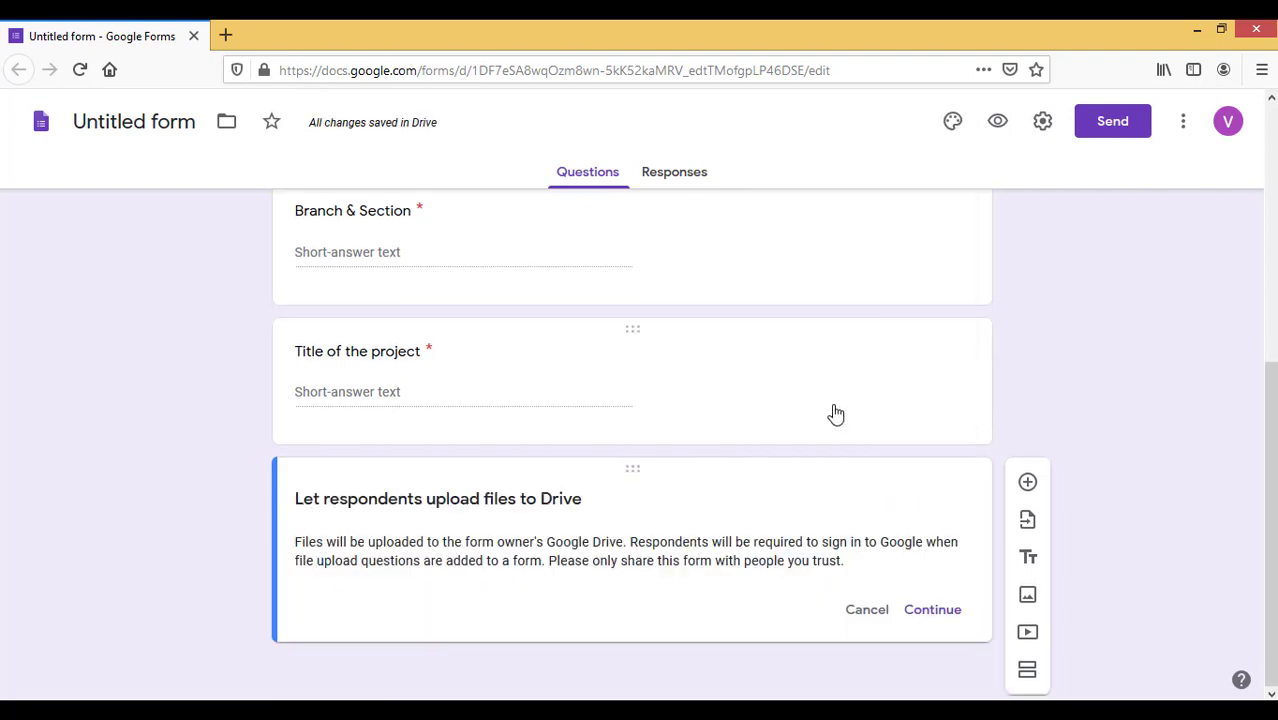
left_click_drag(630, 542, 922, 561)
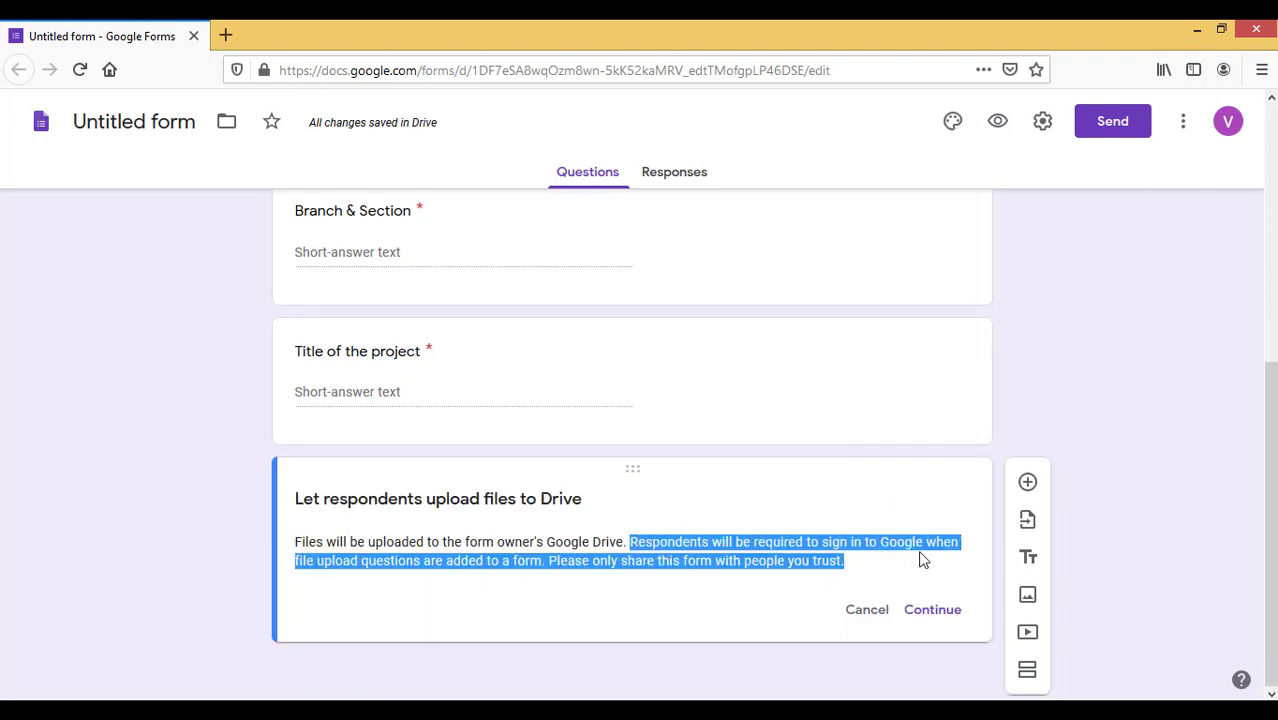
left_click(917, 572)
left_click(931, 612)
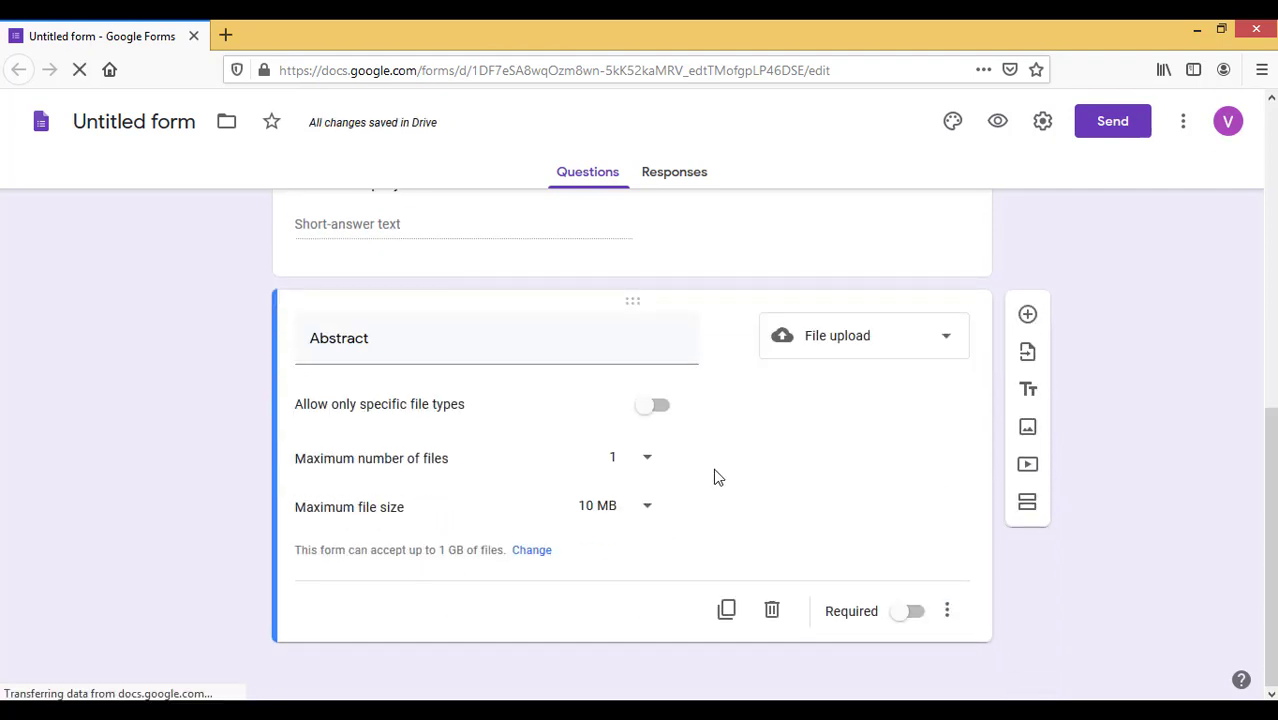
Toggle a Document and PDF file-type restriction on, then remove it again
left_click(655, 405)
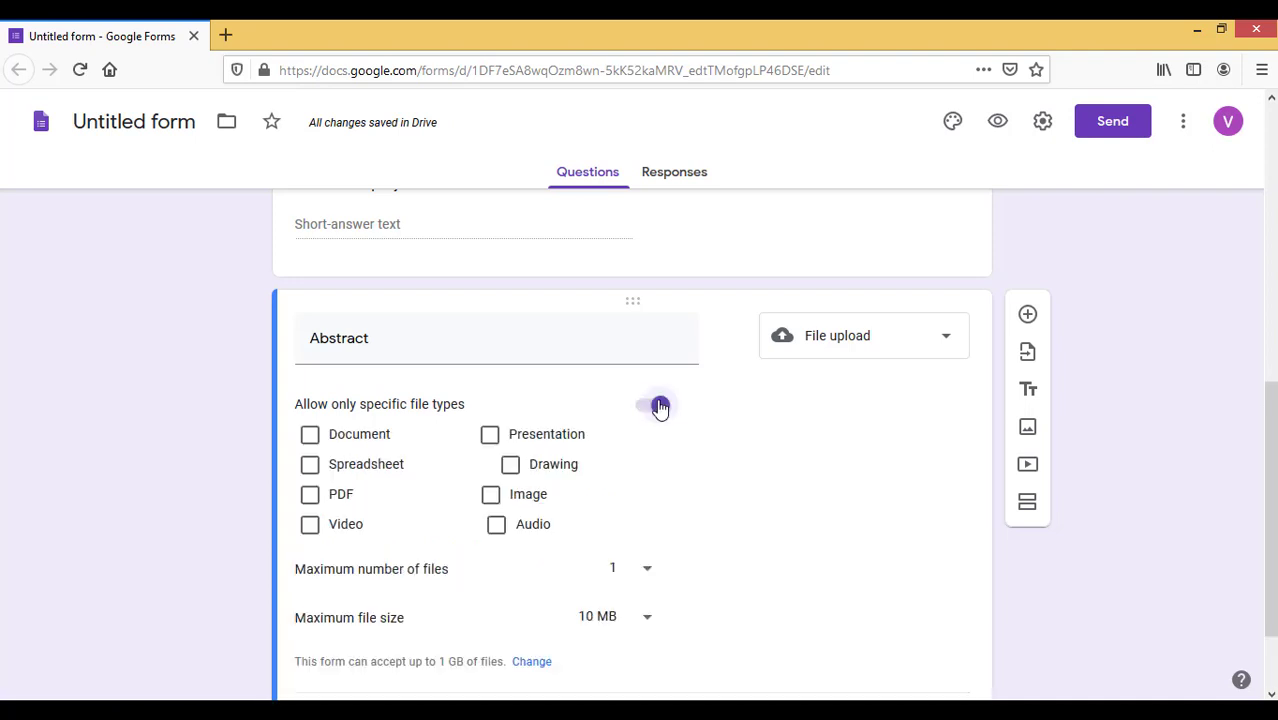
left_click(309, 434)
left_click(311, 496)
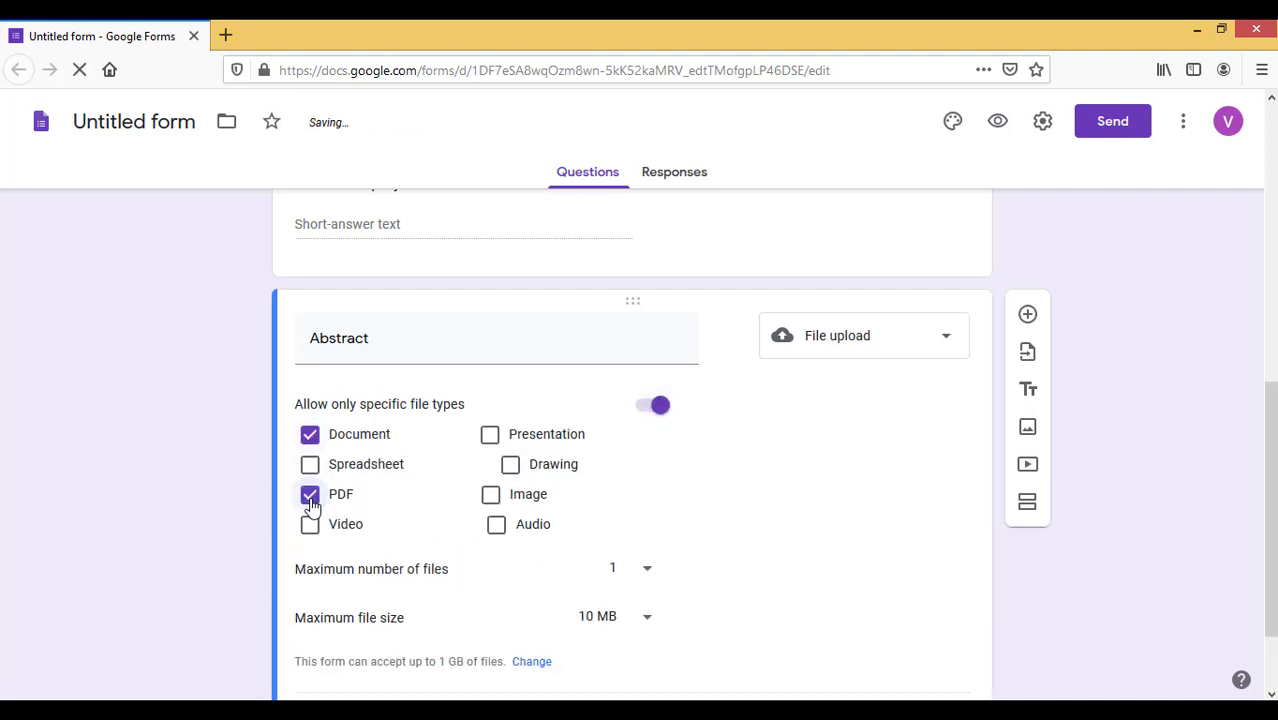
left_click(309, 434)
left_click(310, 495)
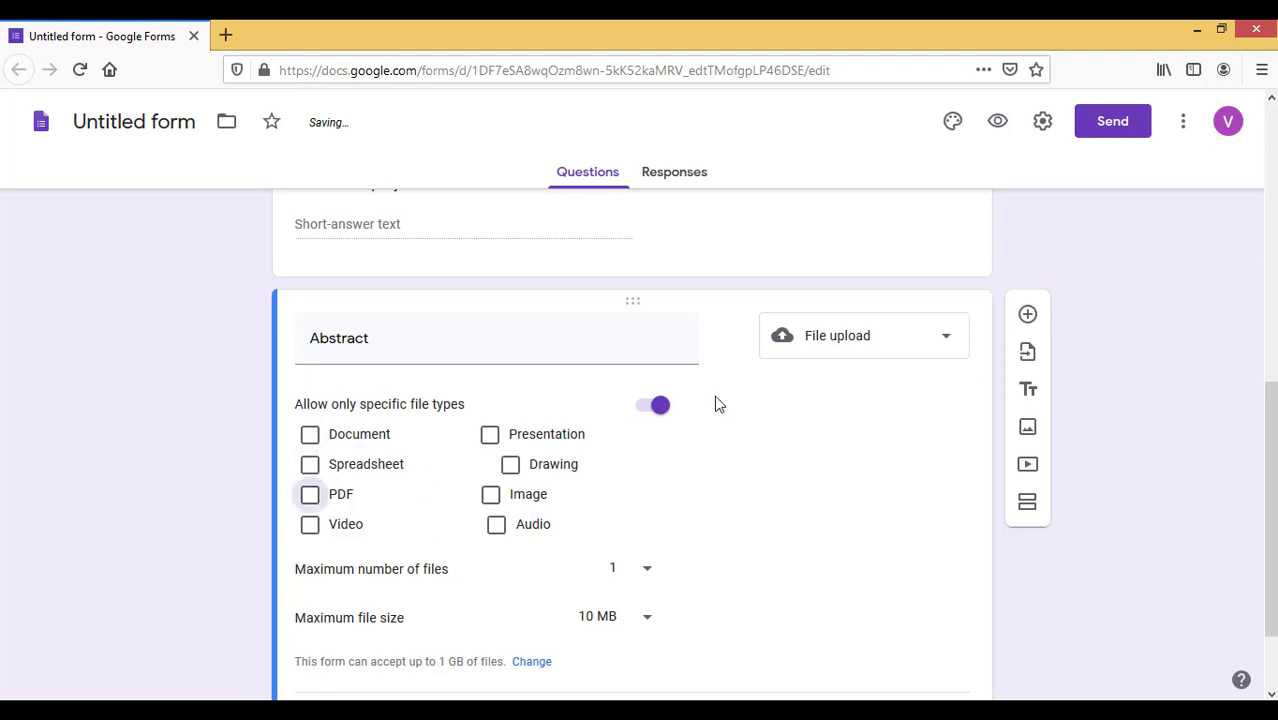
left_click(650, 409)
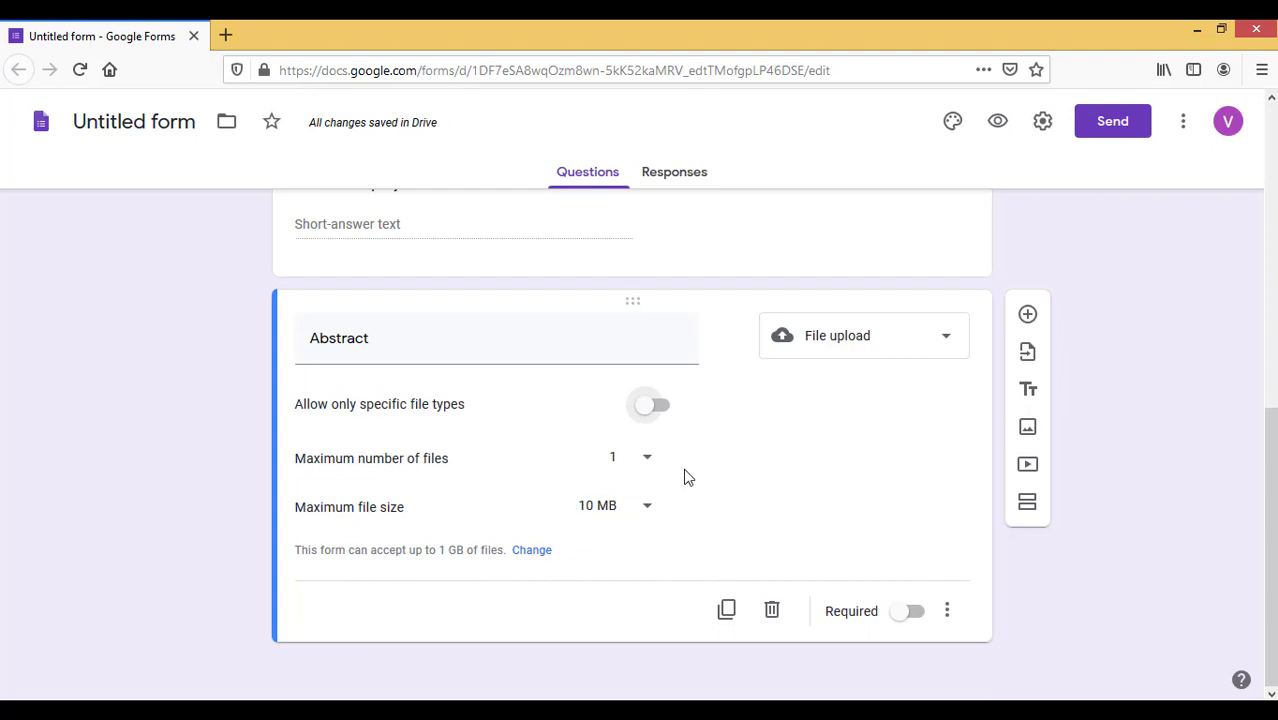
Switch Abstract back to Short answer and make it required
left_click(903, 345)
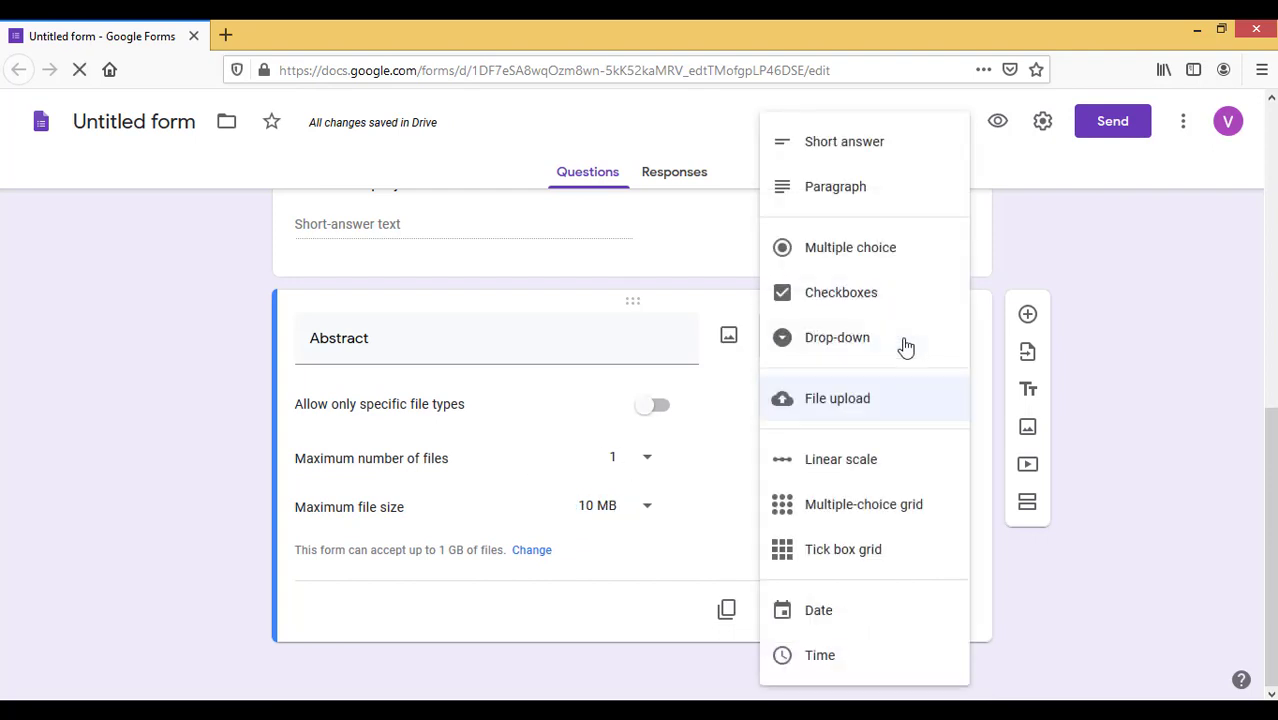
left_click(872, 151)
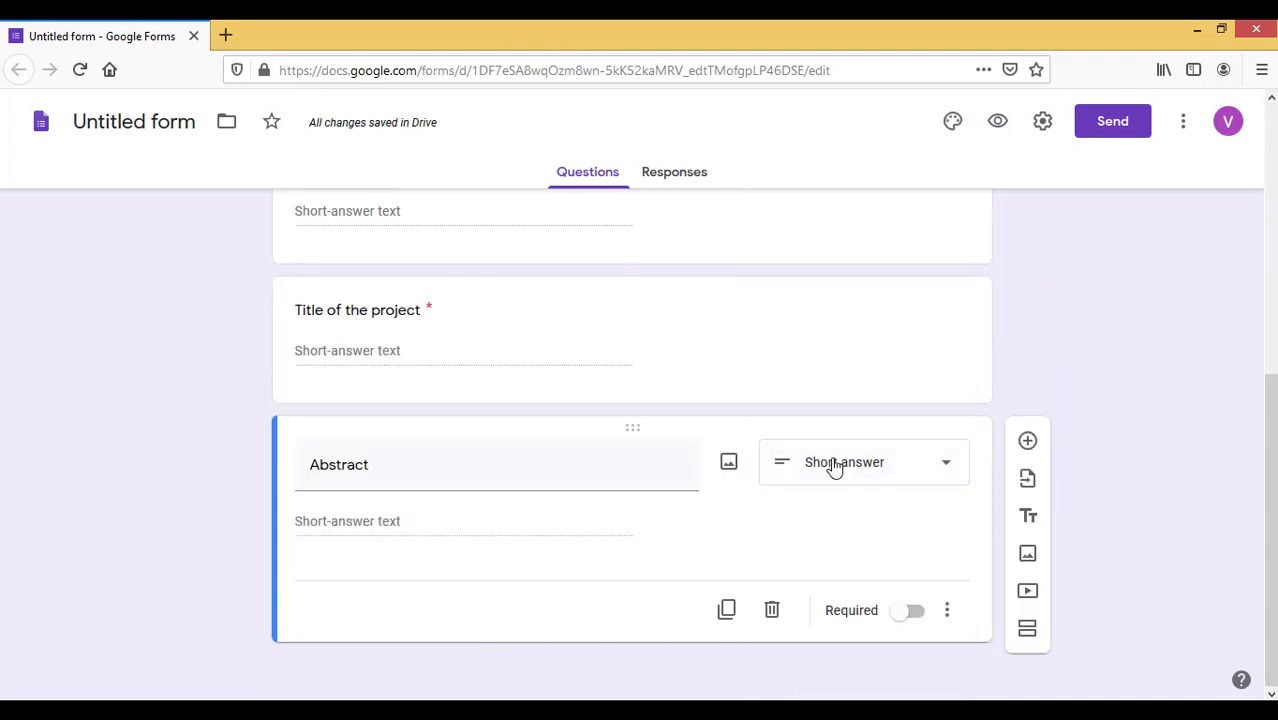
left_click(915, 614)
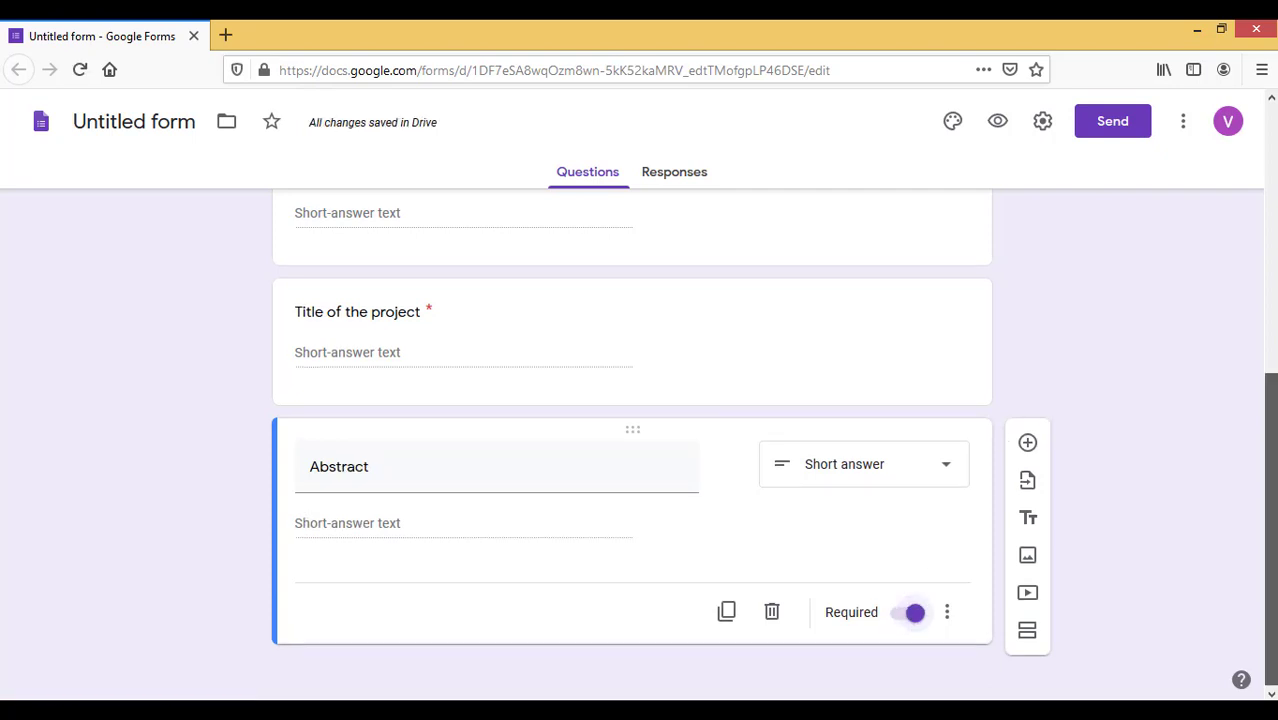
scroll(632, 445, "up", 5)
scroll(632, 445, "down", 4)
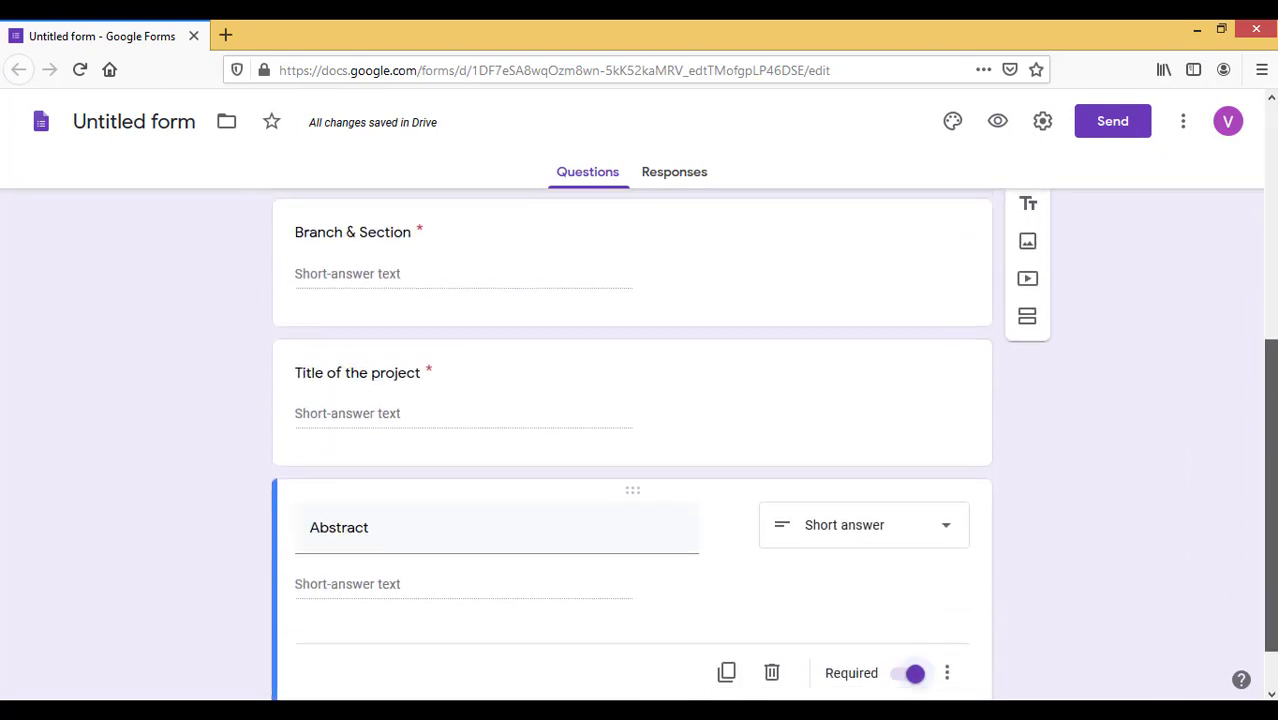
scroll(632, 445, "up", 5)
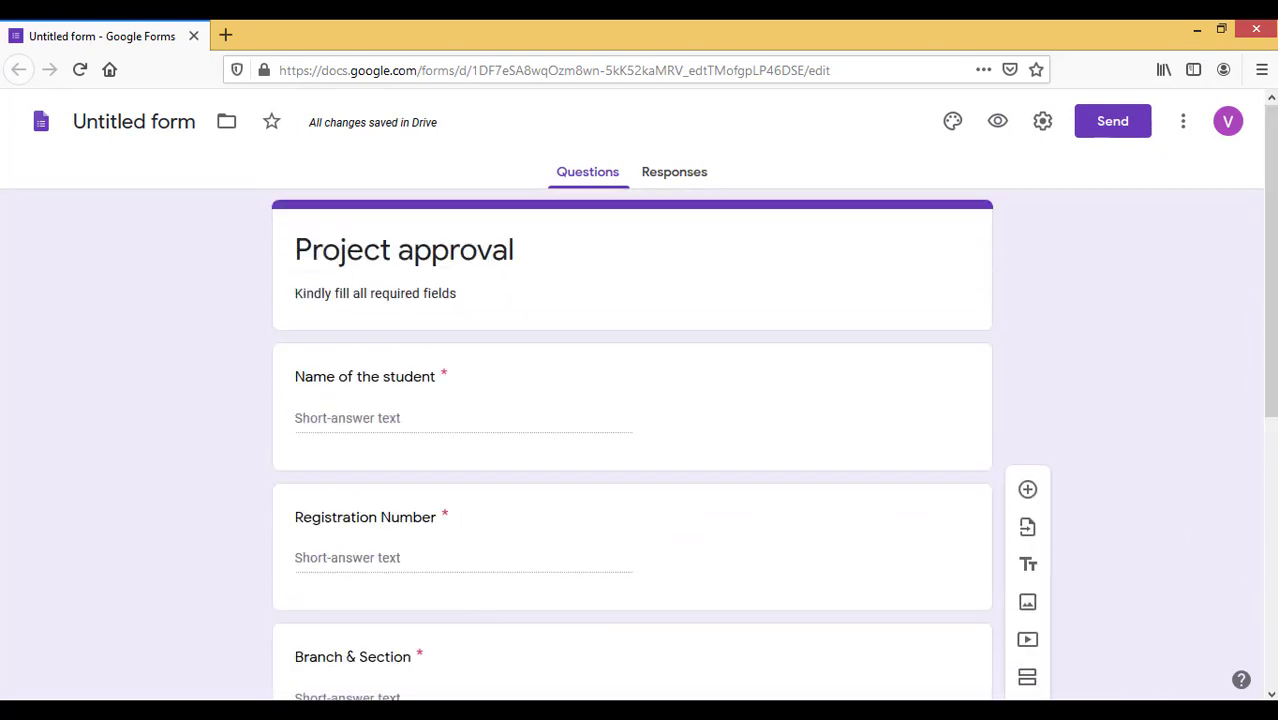
left_click(400, 253)
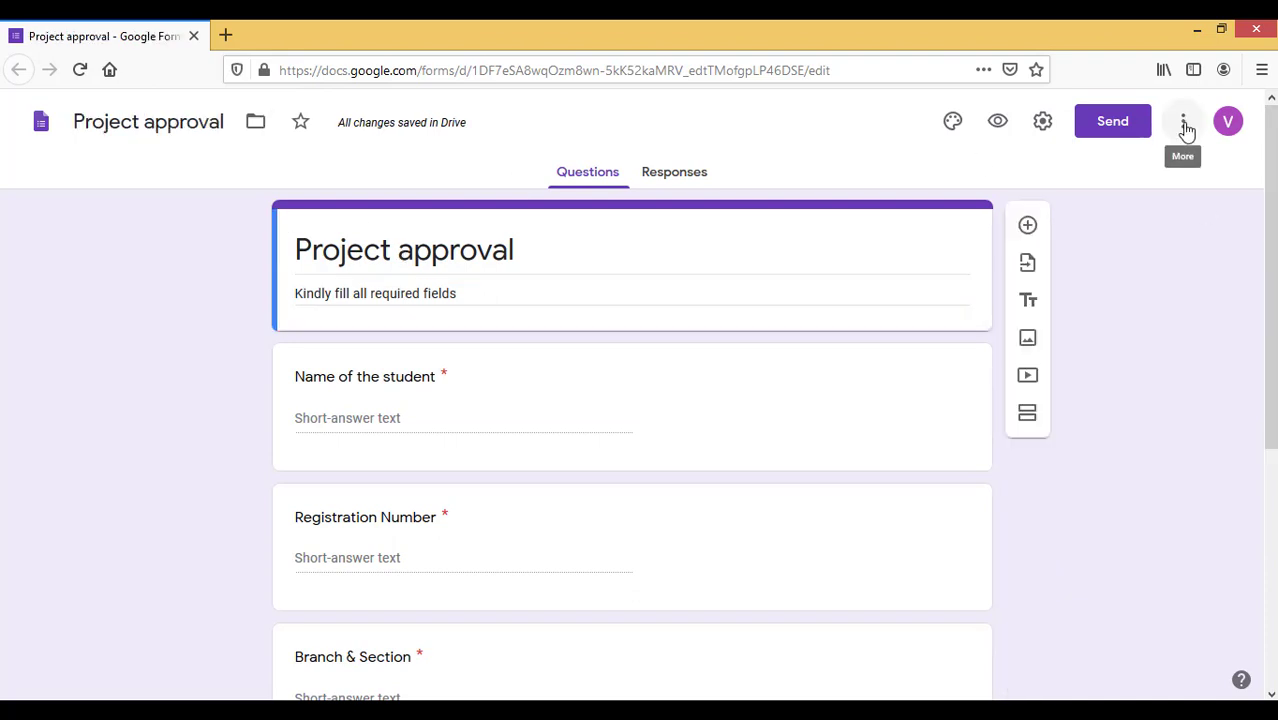
left_click(1118, 128)
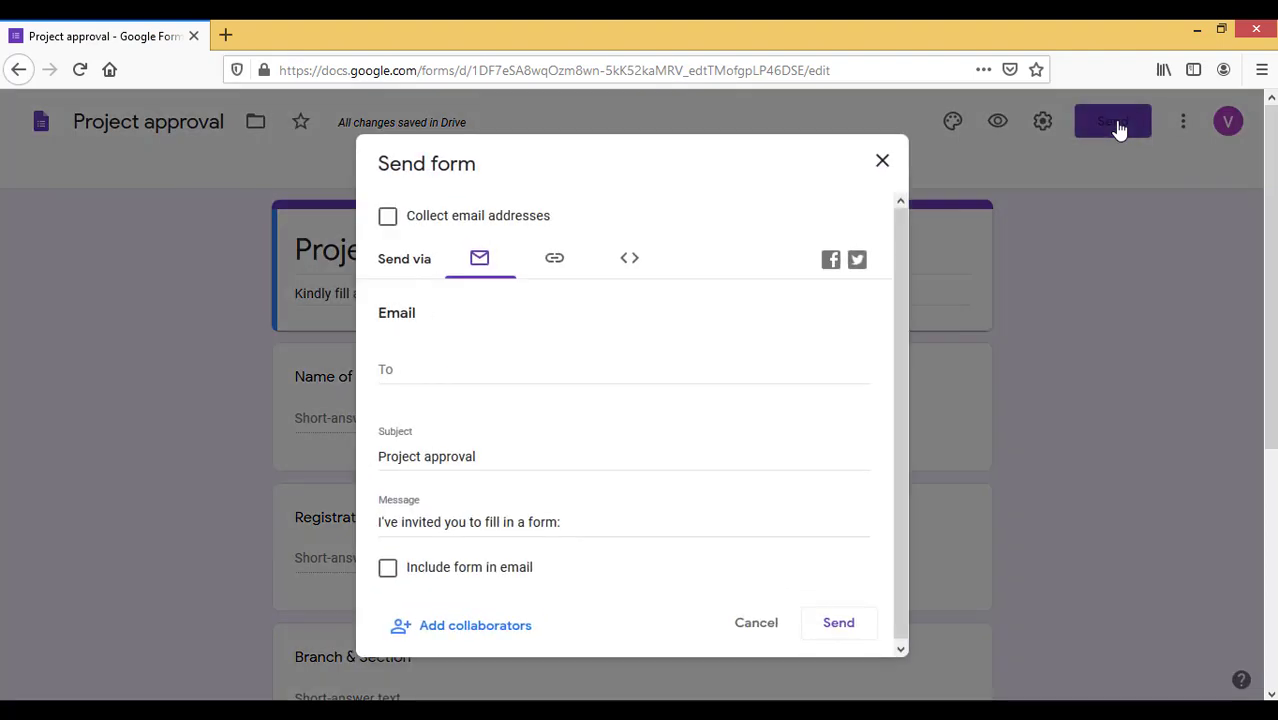
left_click(406, 370)
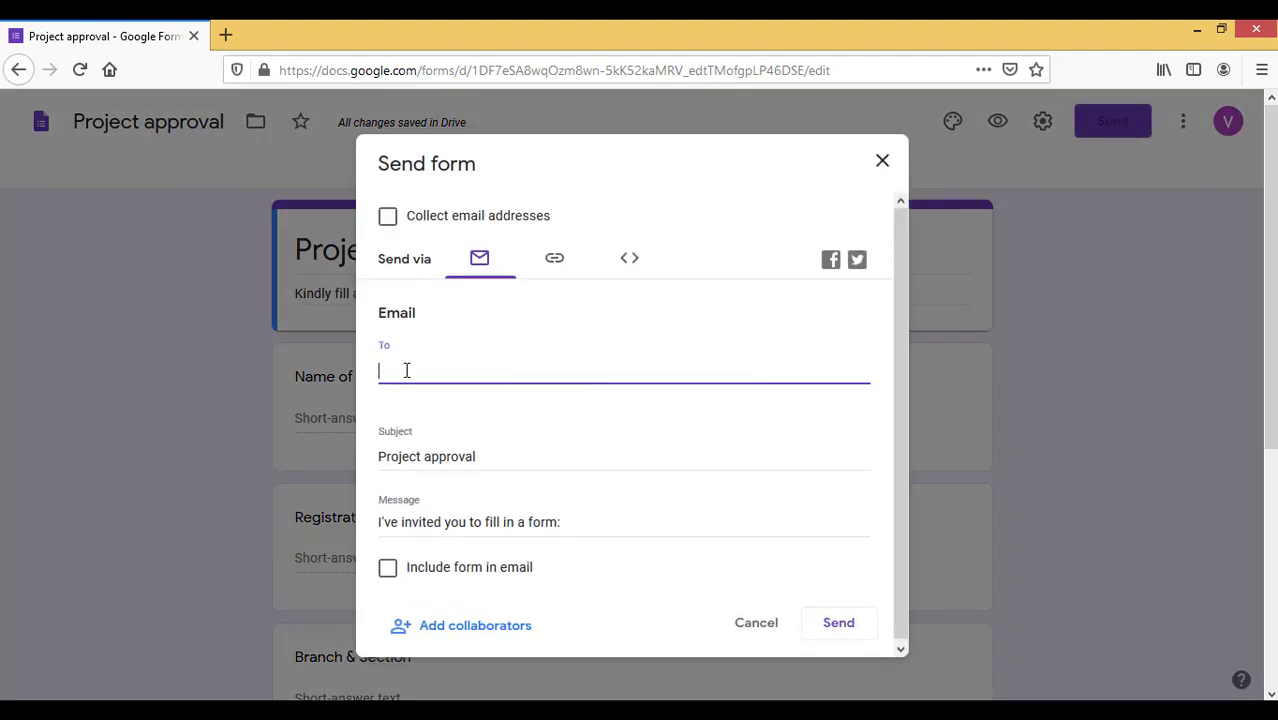
type("abc@")
left_click(554, 257)
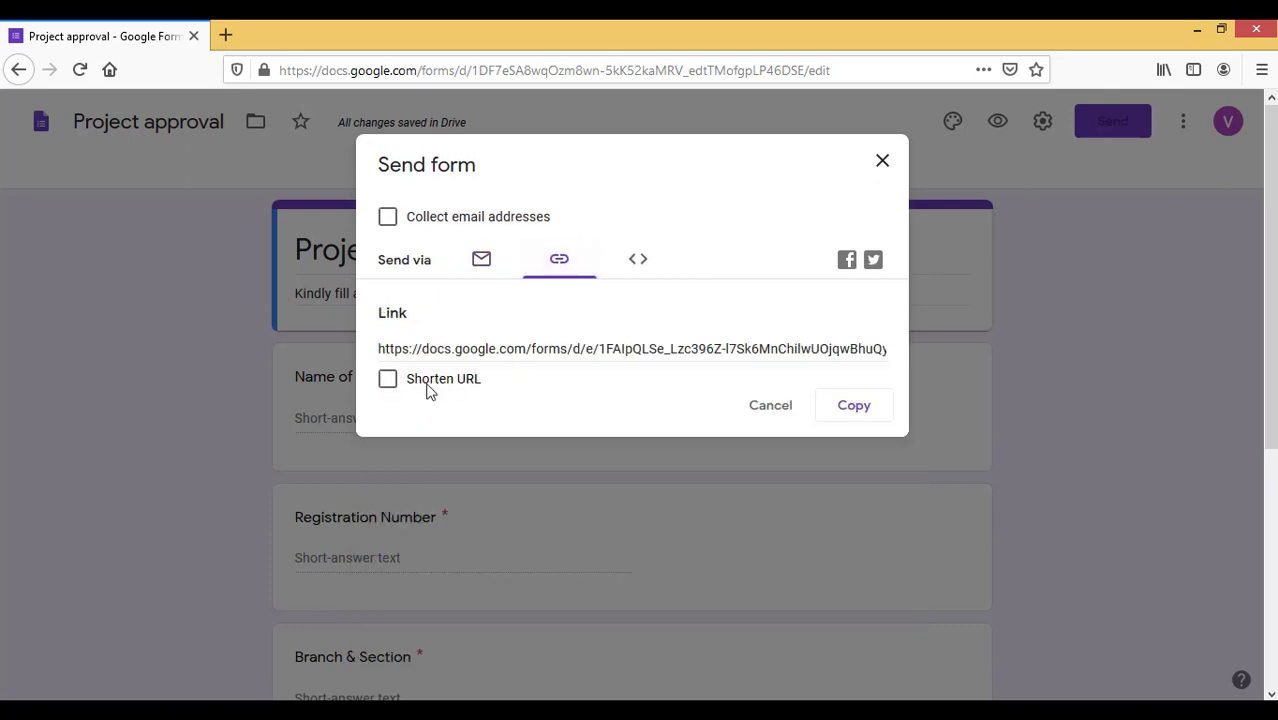
left_click(387, 379)
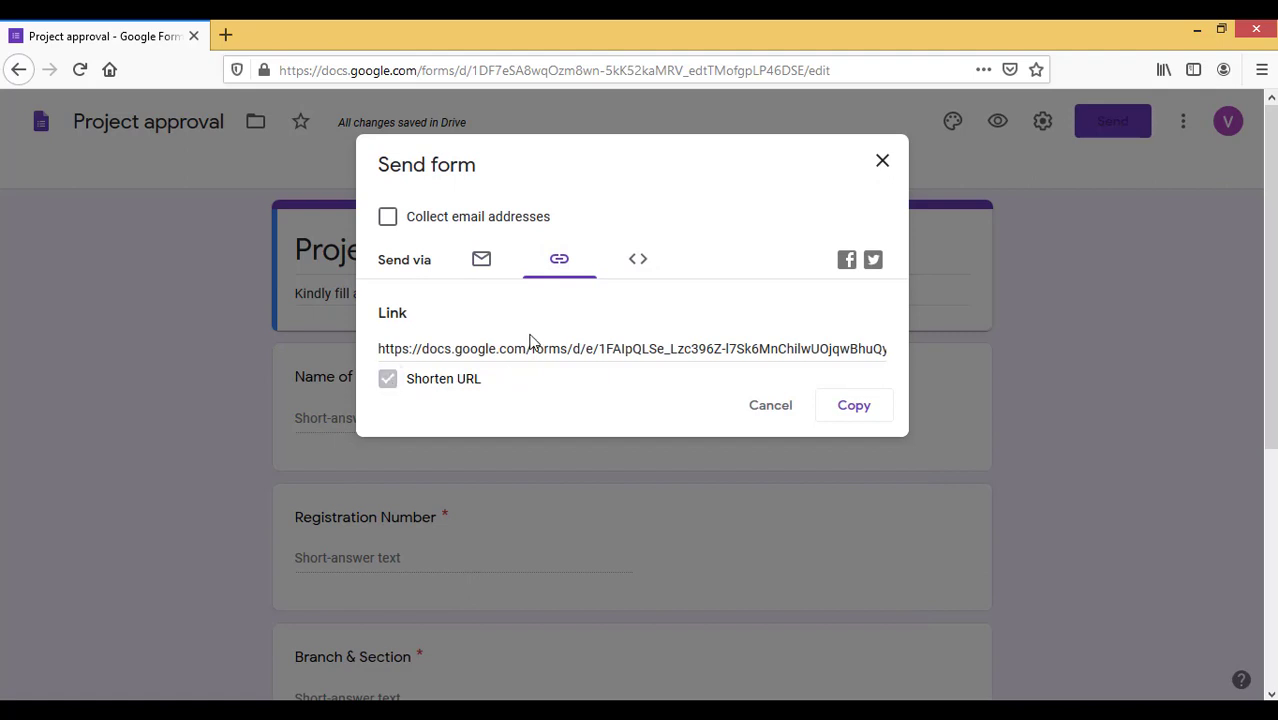
left_click(641, 262)
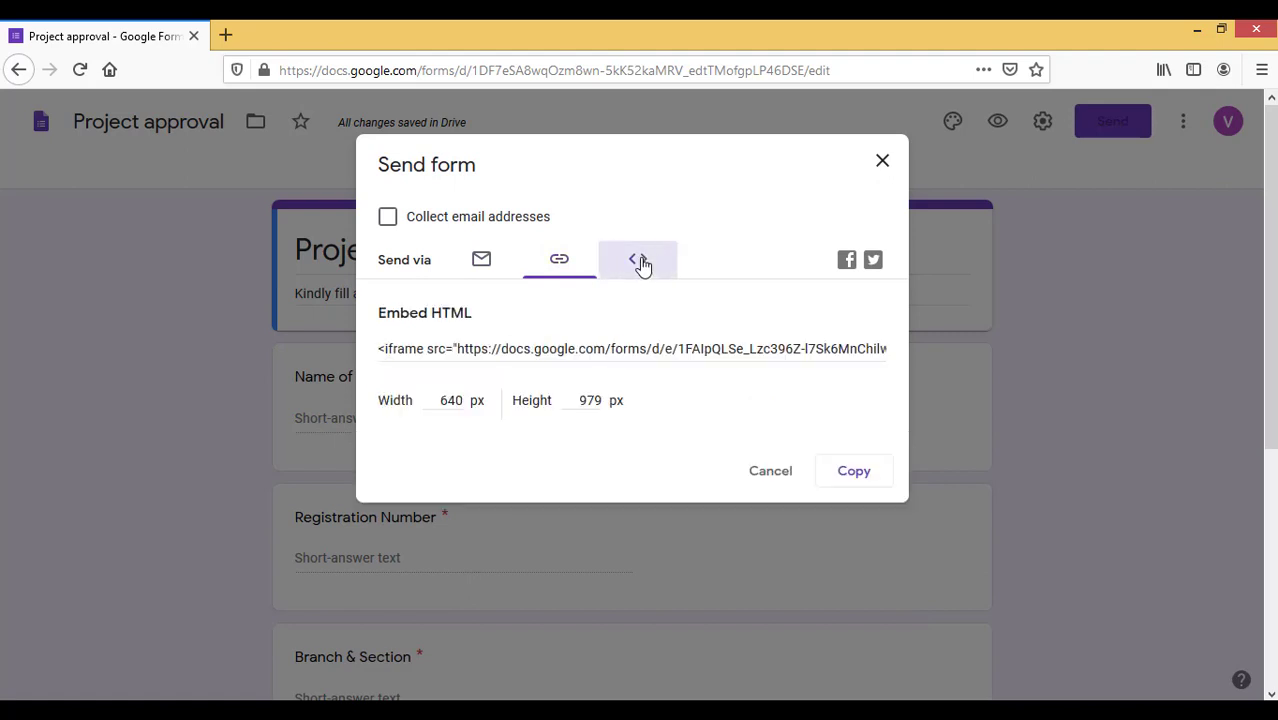
left_click(611, 351)
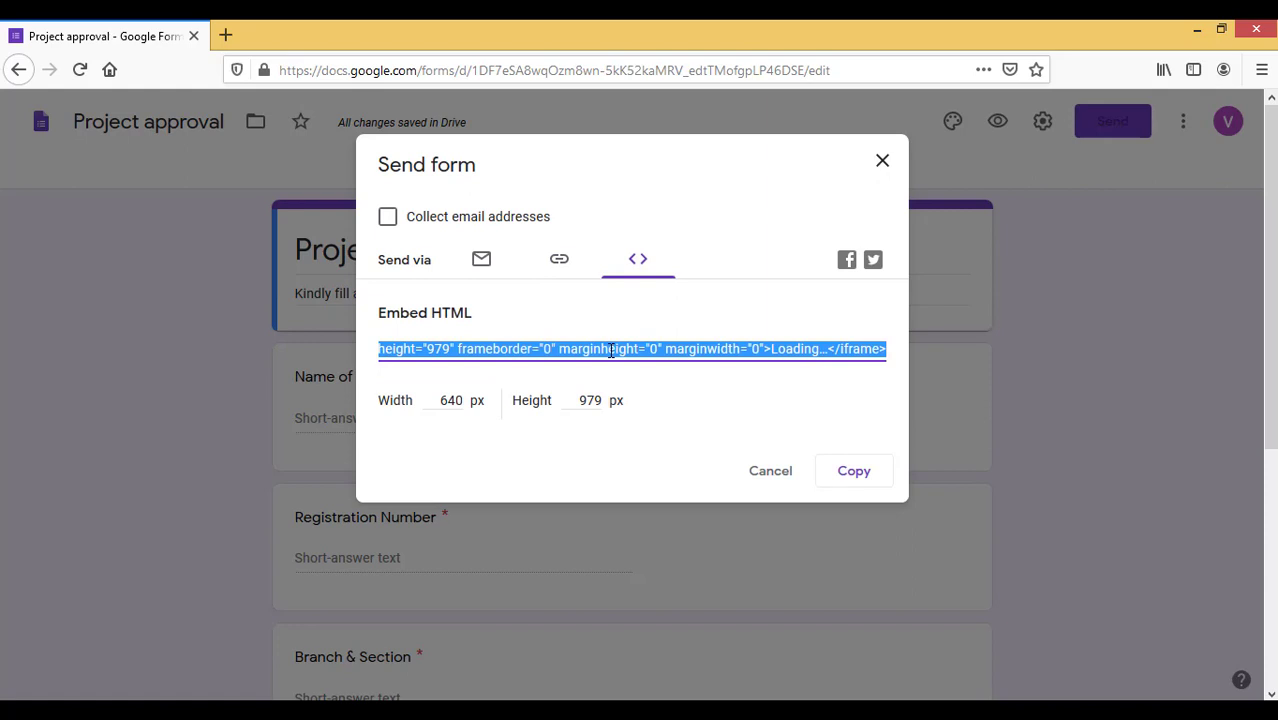
left_click(560, 262)
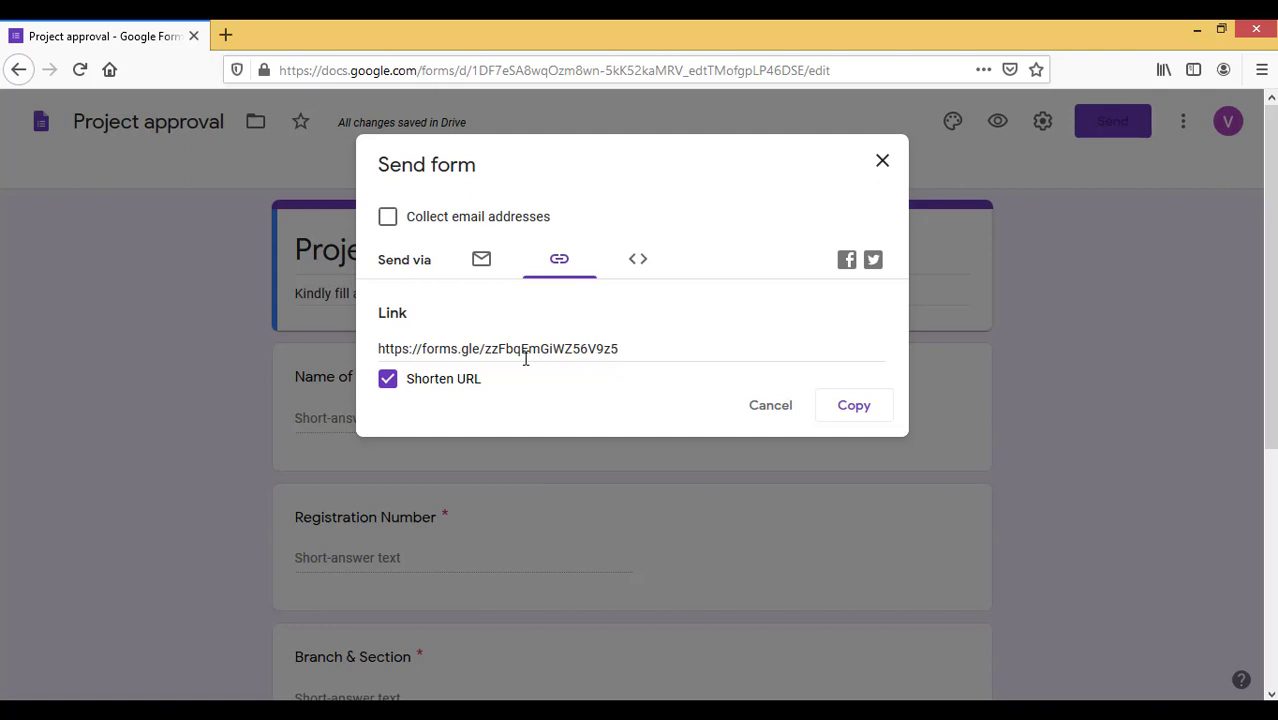
left_click(766, 412)
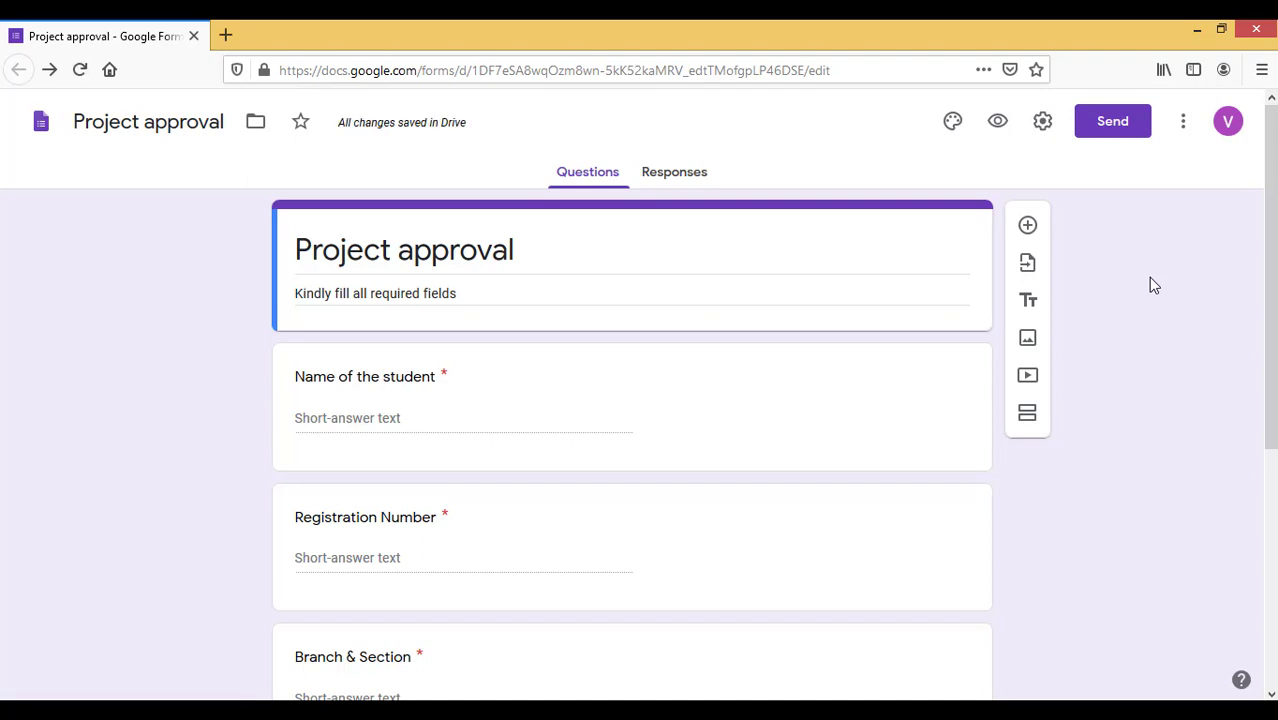
Search the Marketplace for 'form appr' and open the Form Approvals add-on page
left_click(1183, 121)
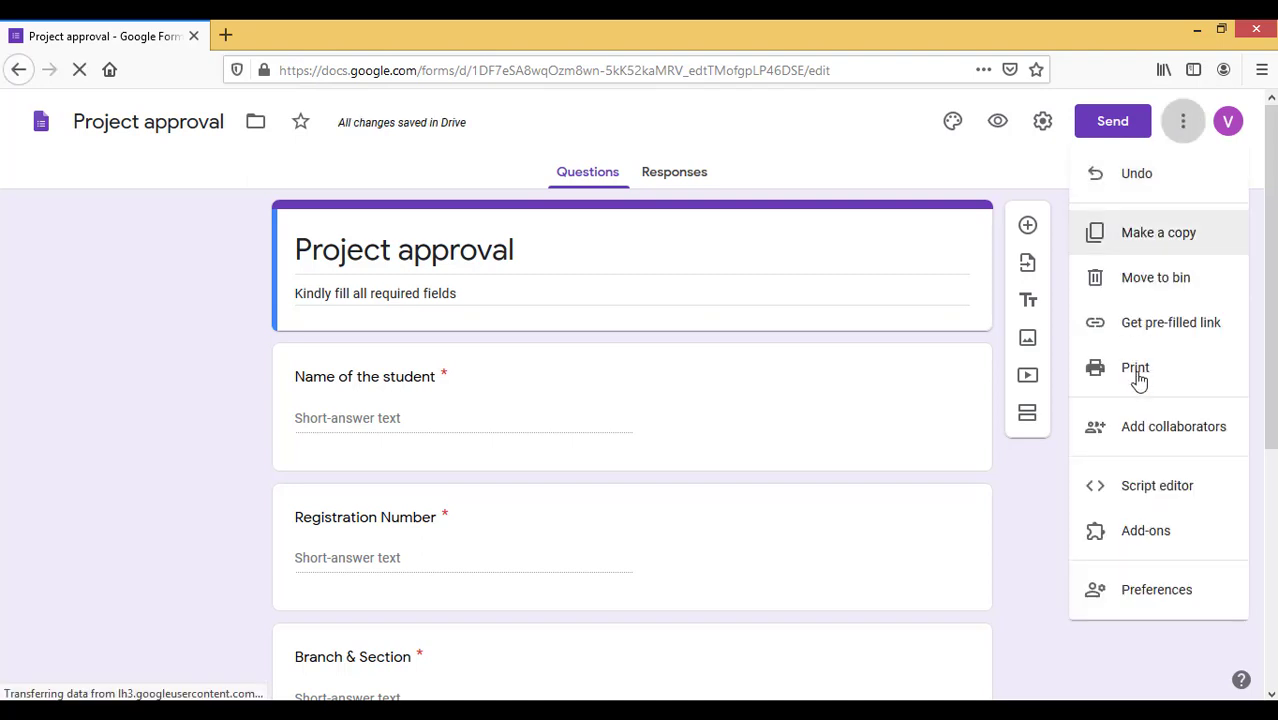
left_click(1146, 532)
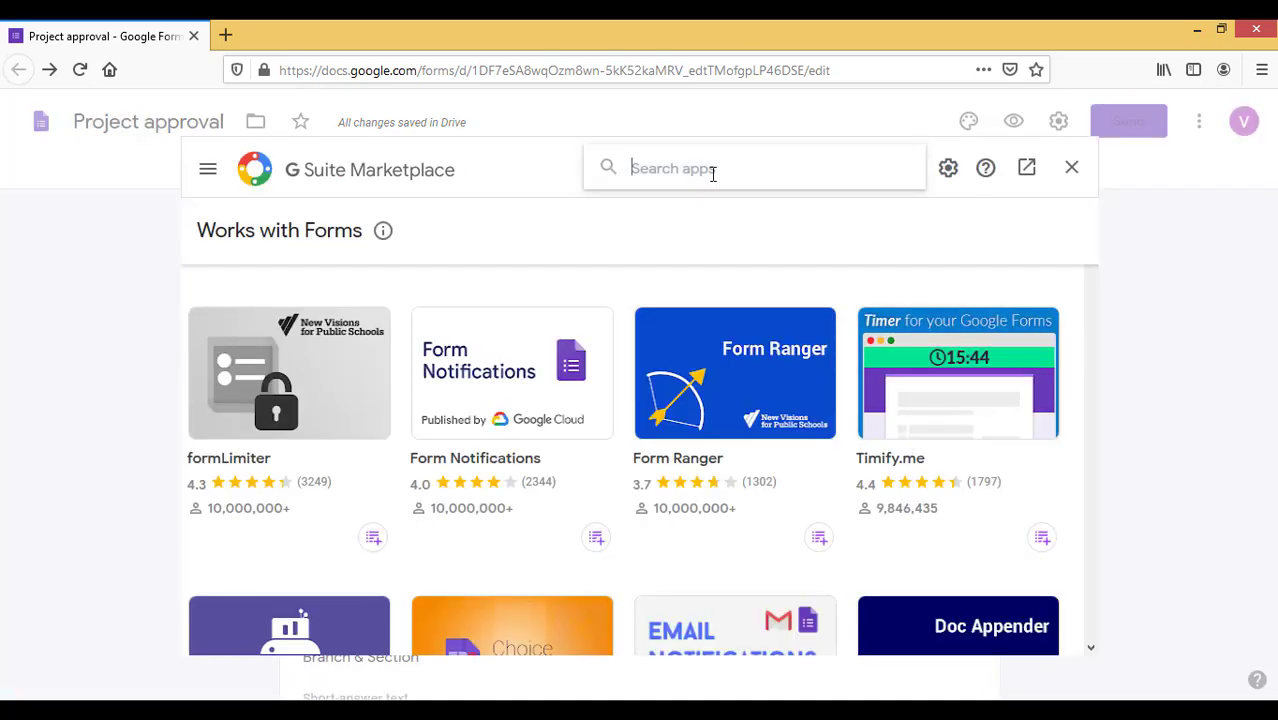
type("form ")
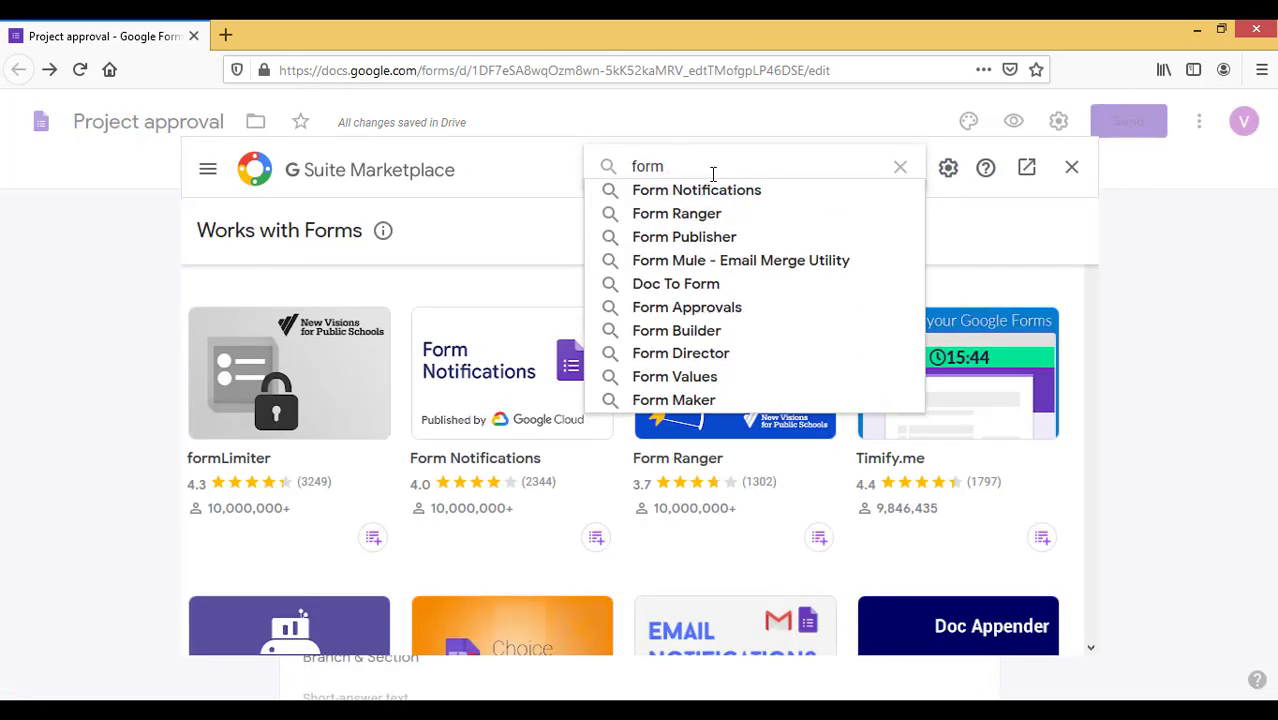
type("appr")
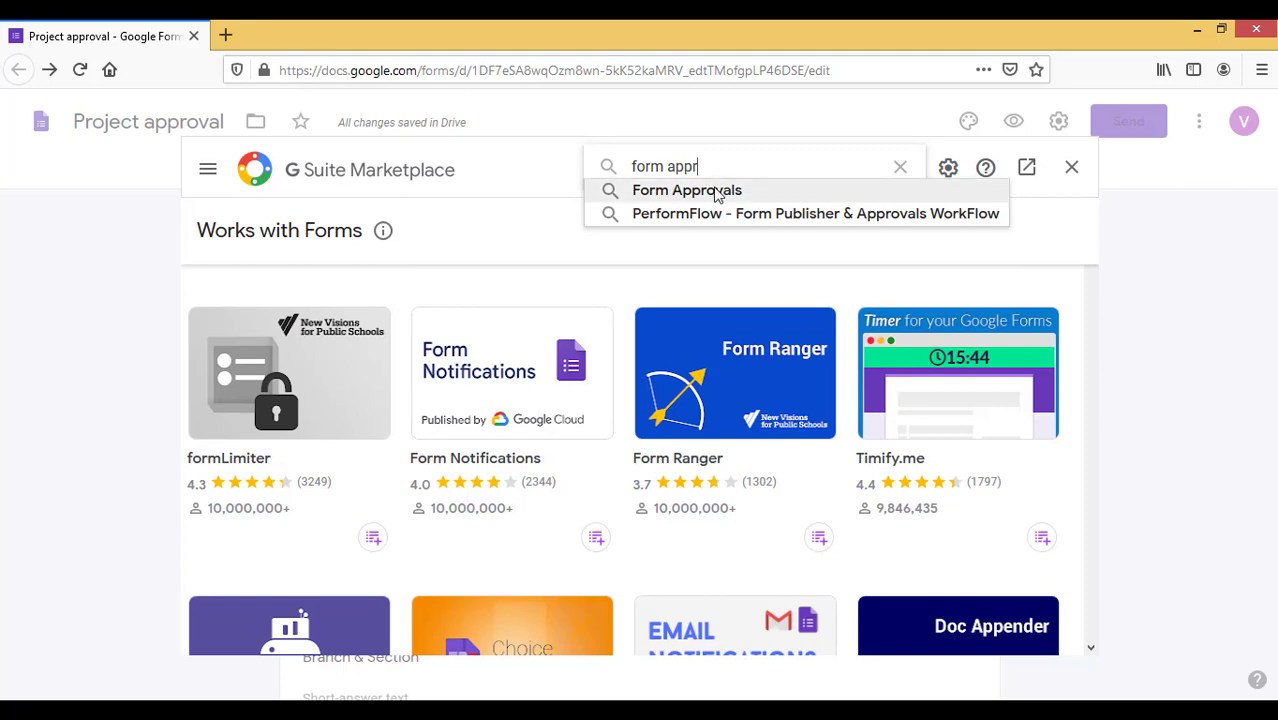
left_click(715, 191)
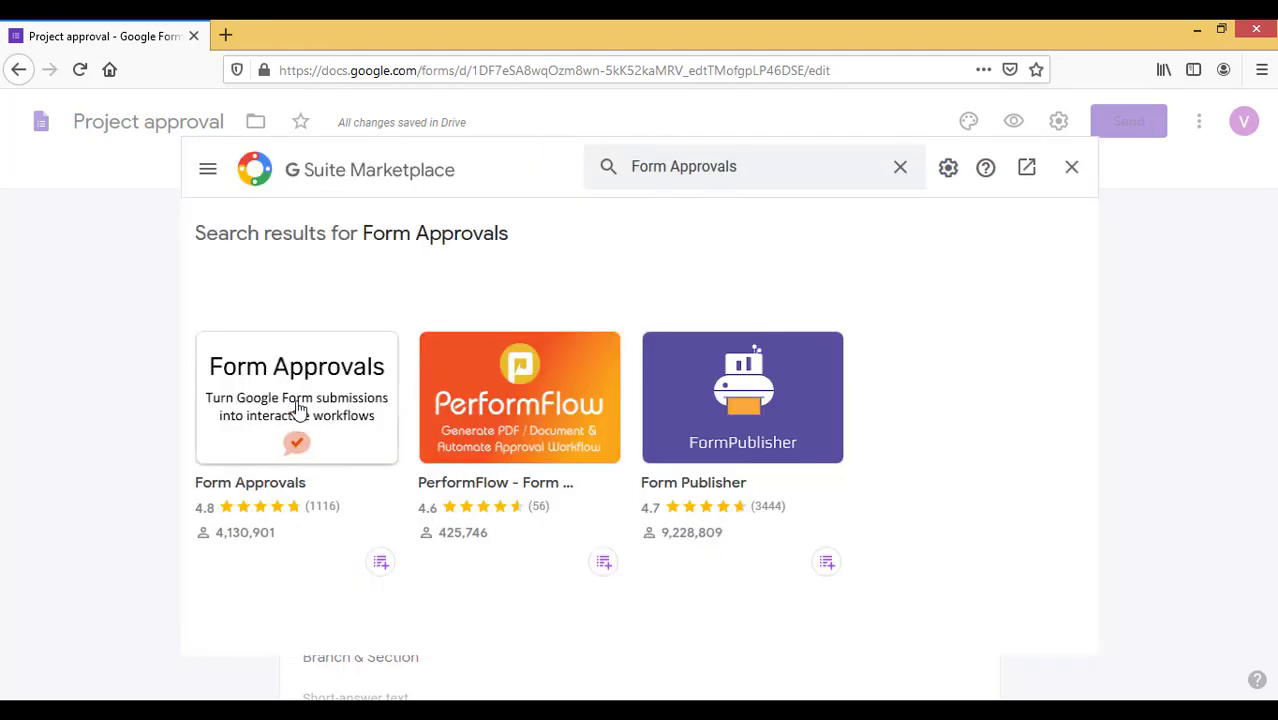
left_click(298, 410)
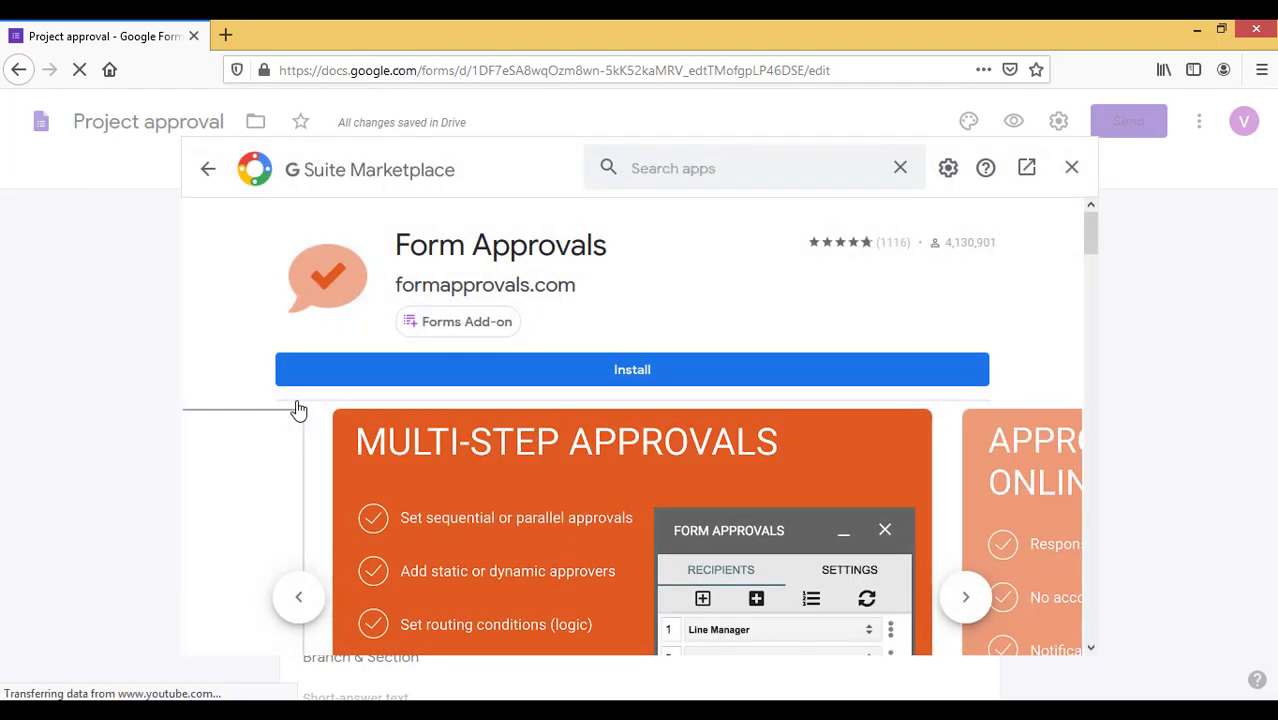
Install Form Approvals, grant account access, and close the Marketplace
left_click(596, 370)
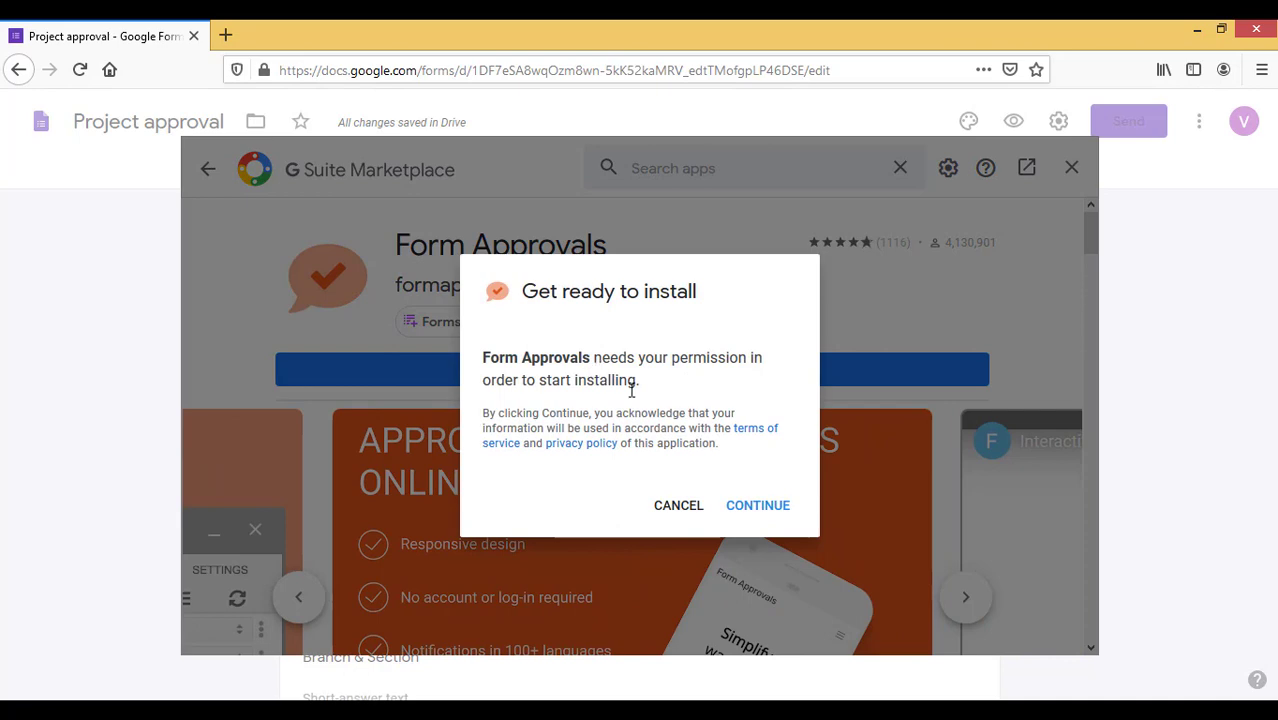
left_click(773, 513)
scroll(420, 600, "down", 5)
left_click(422, 686)
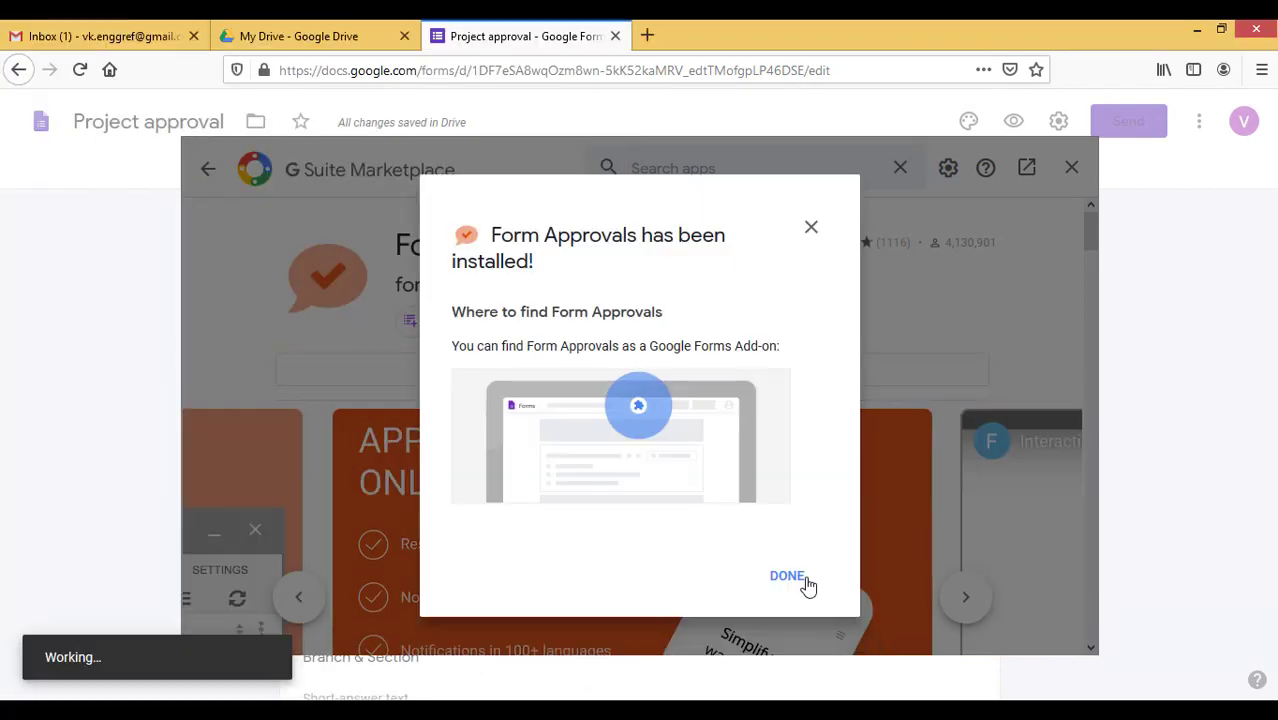
left_click(786, 574)
left_click(1072, 168)
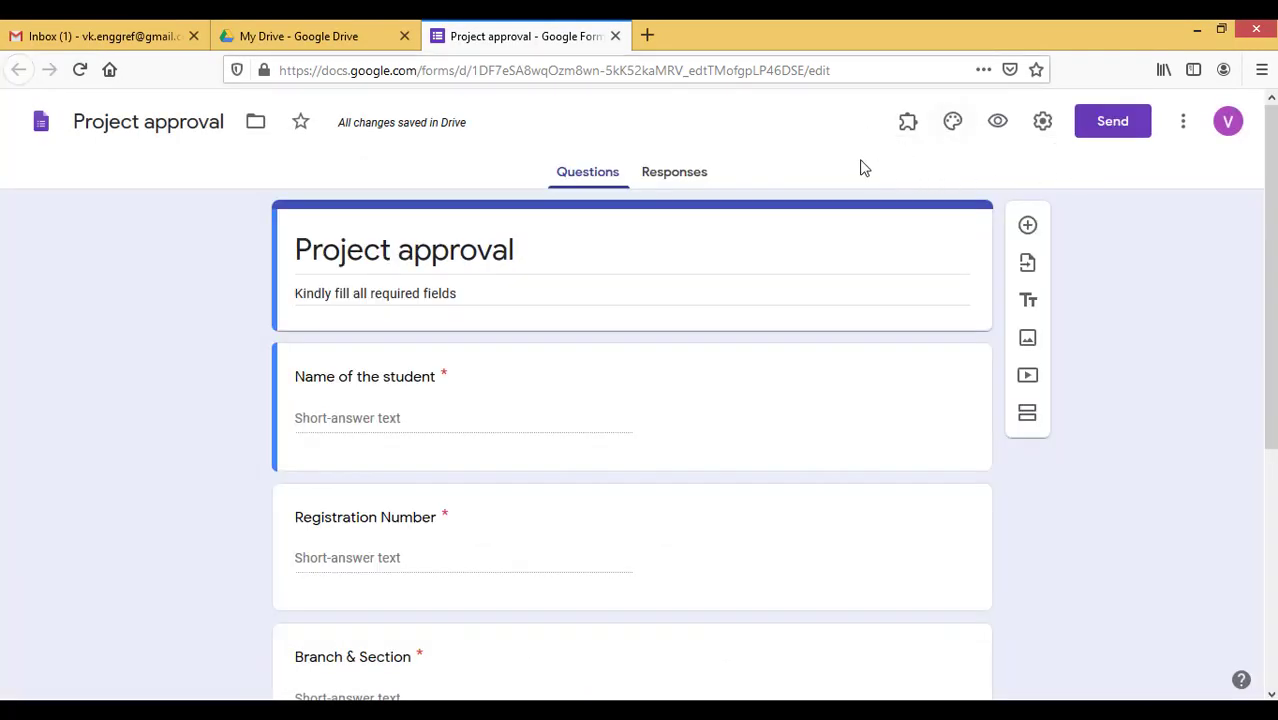
Launch Form Approvals from the add-ons menu and get past its welcome page
left_click(909, 136)
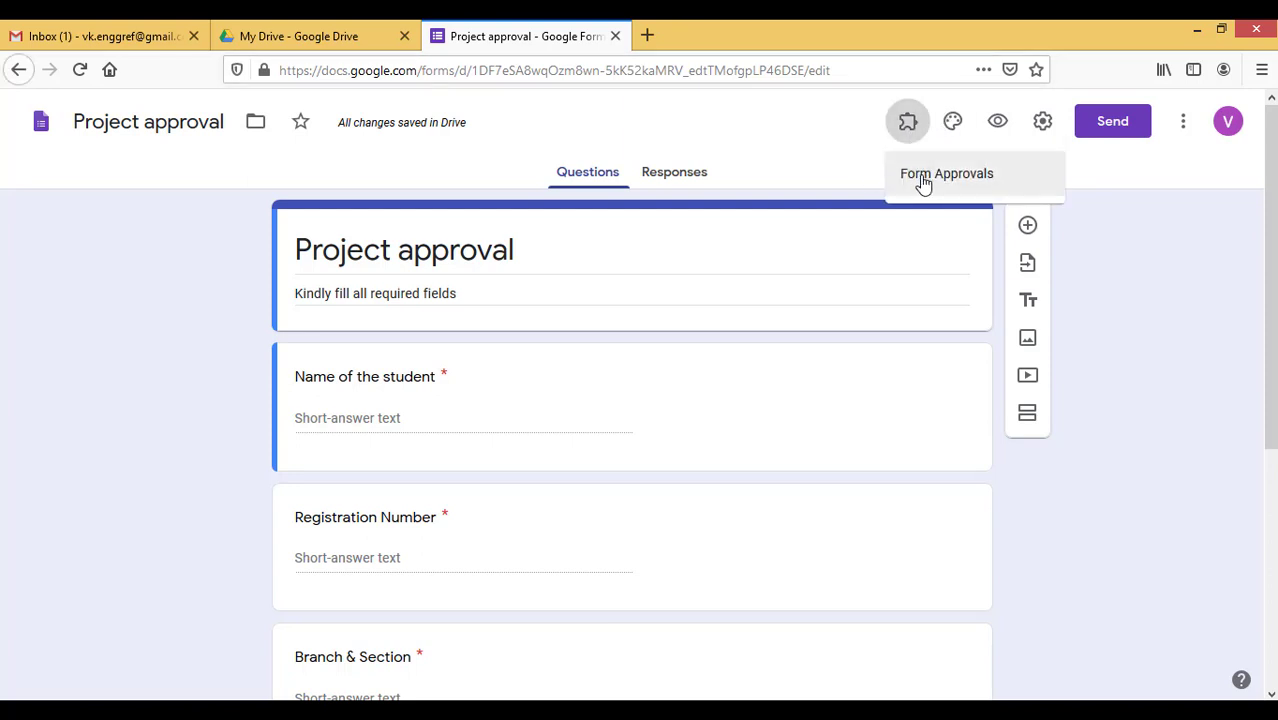
left_click(924, 180)
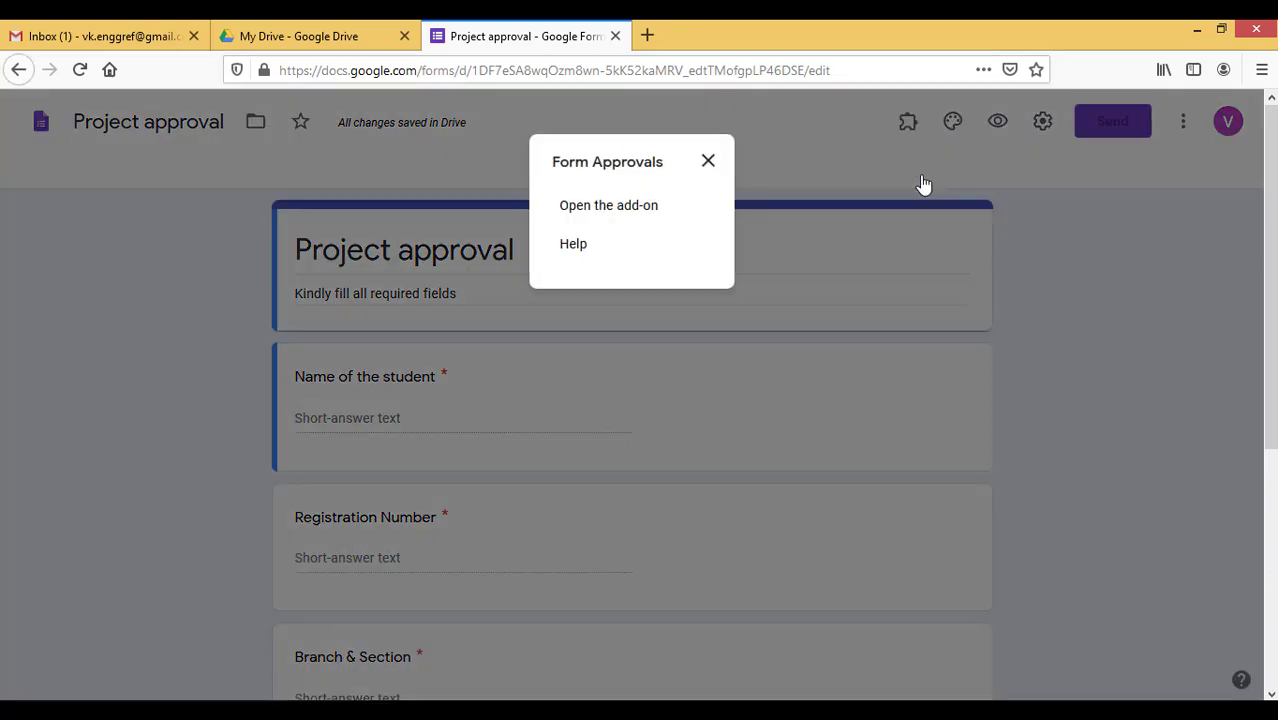
left_click(594, 212)
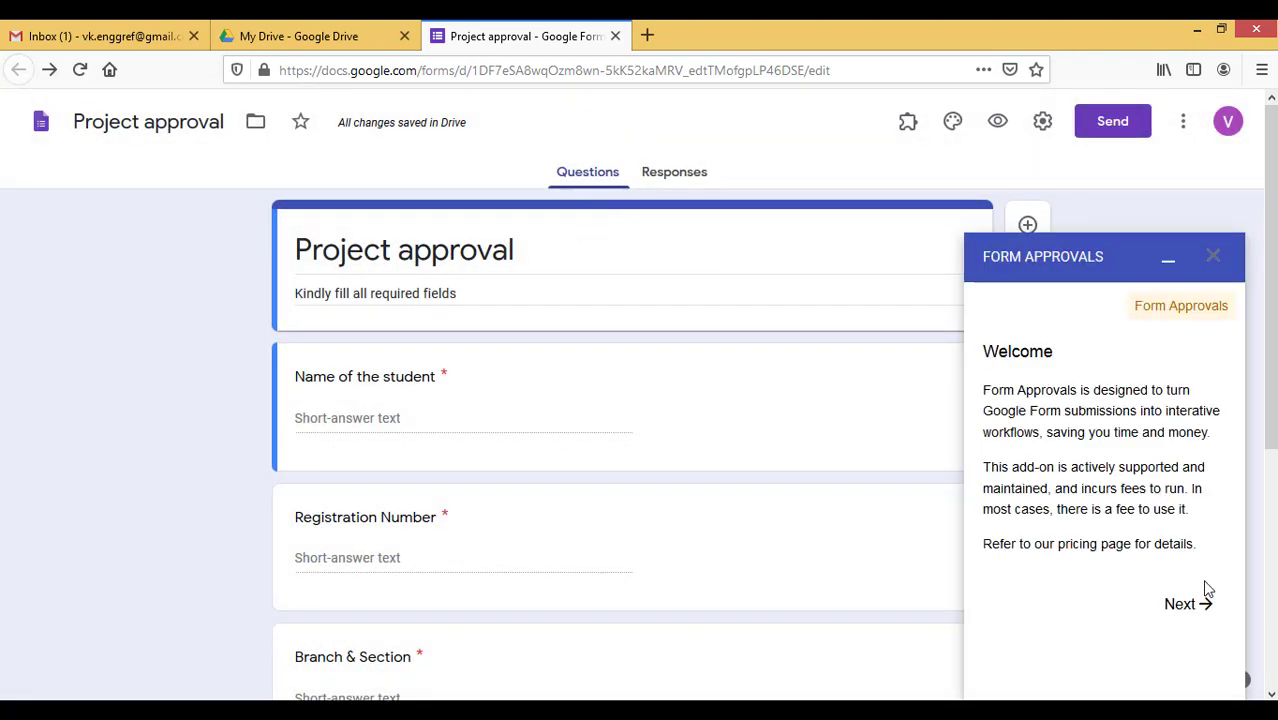
left_click(1191, 606)
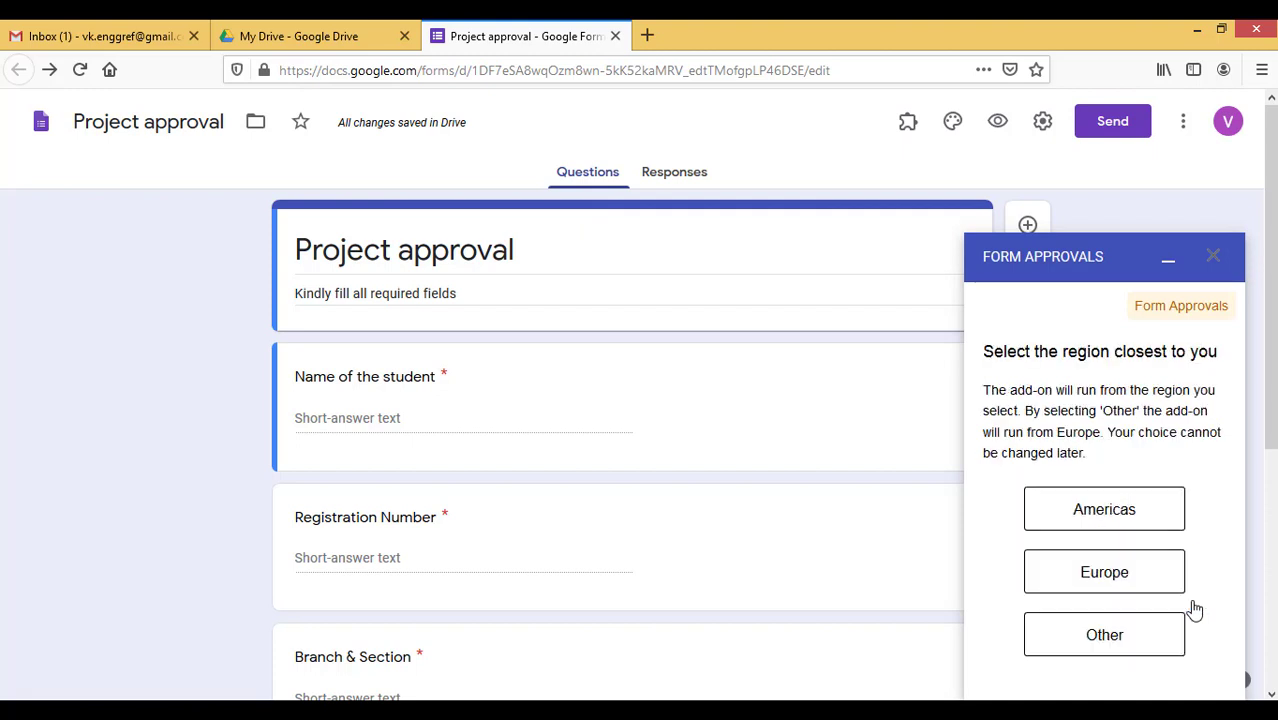
Set the add-on to run from Europe and authorize its permissions
left_click_drag(990, 392, 1149, 395)
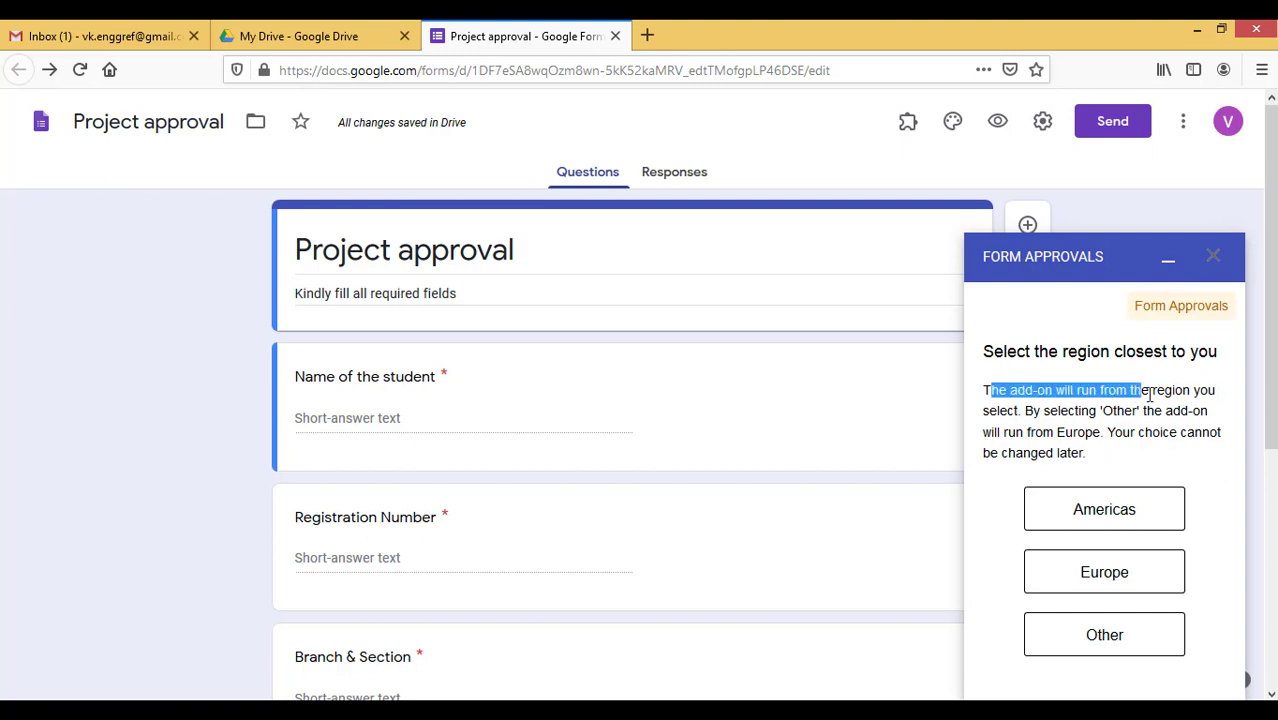
left_click_drag(1026, 411, 1016, 411)
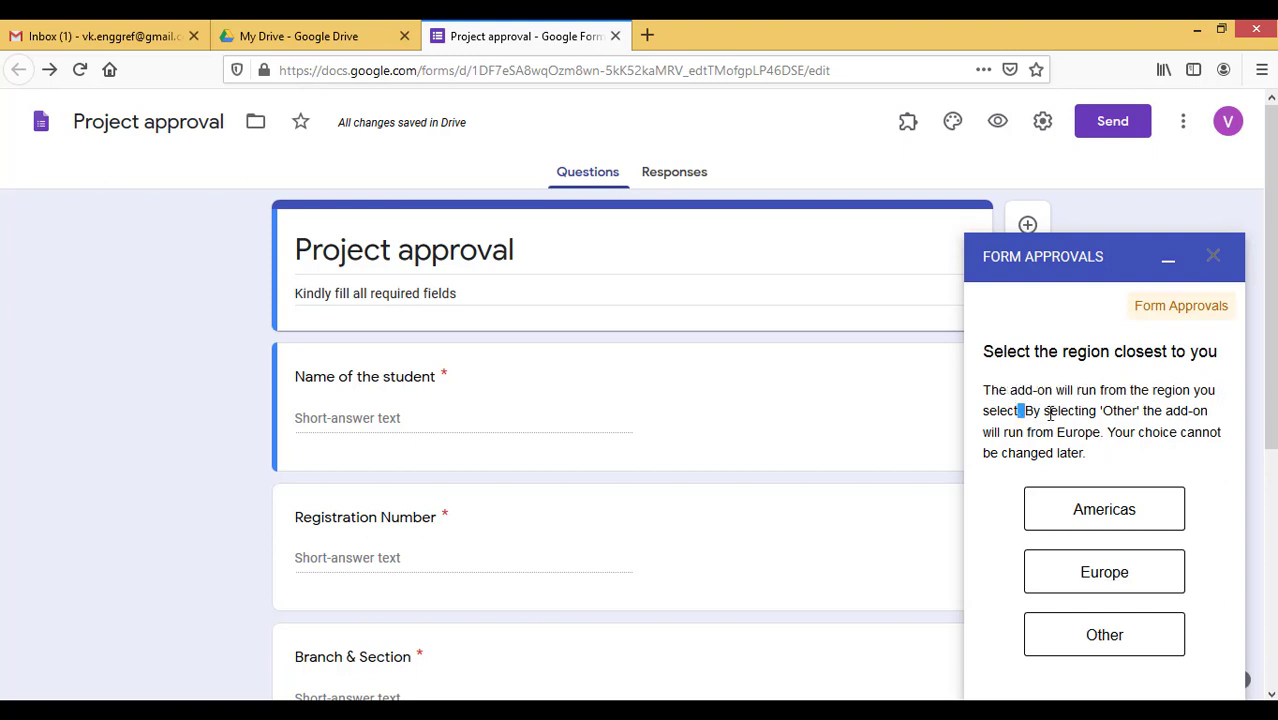
left_click(1113, 467)
left_click(1089, 578)
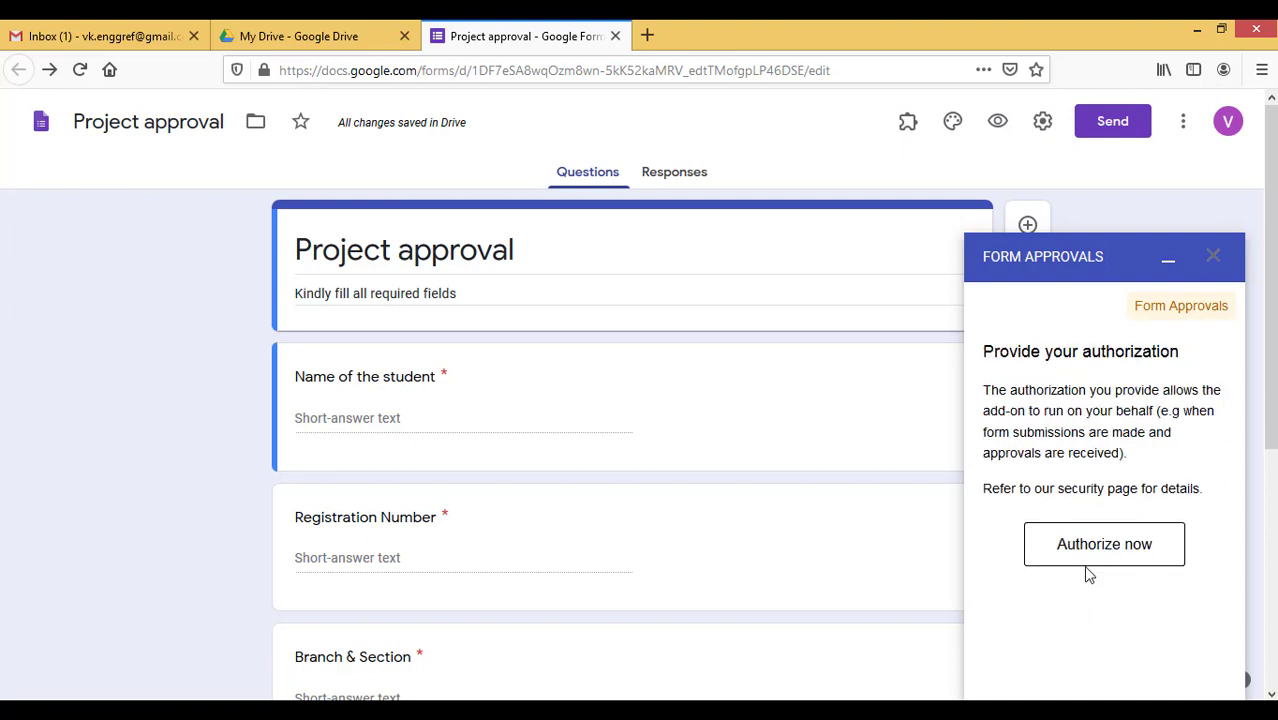
left_click(1078, 544)
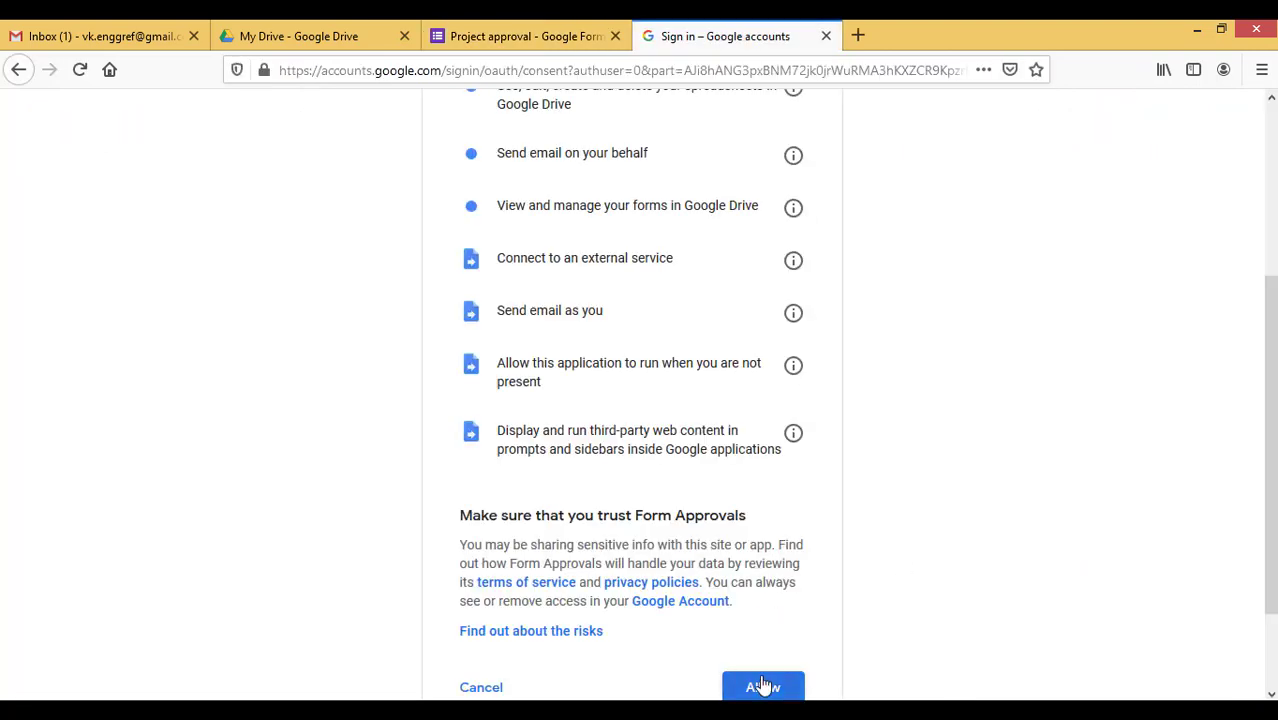
left_click(764, 687)
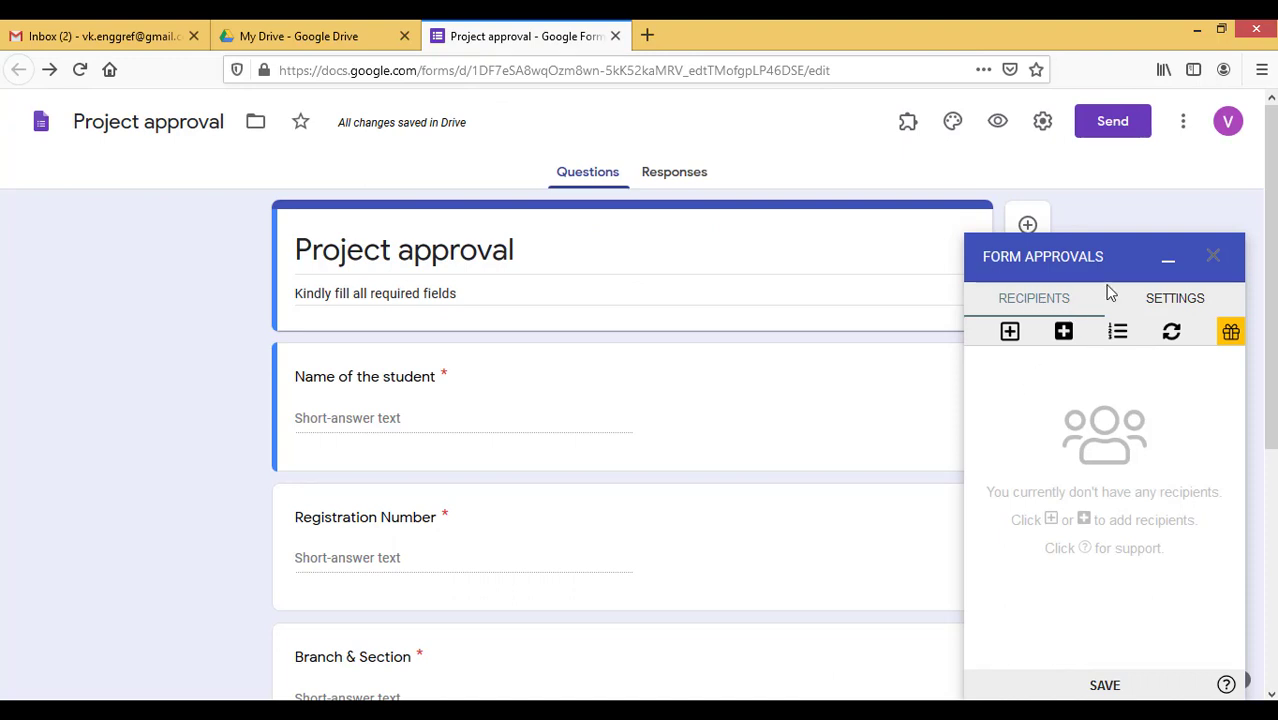
Add a fixed recipient to the approval flow with the approver's e-mail address
left_click(1163, 301)
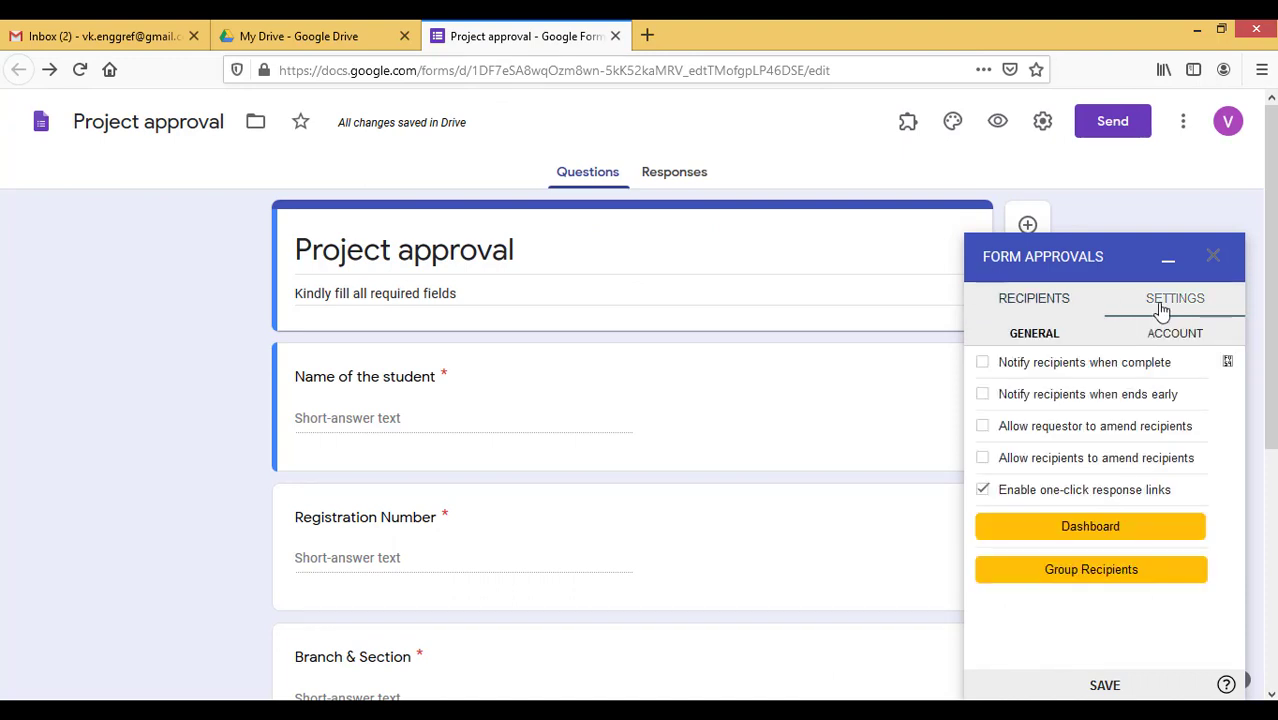
left_click(1033, 302)
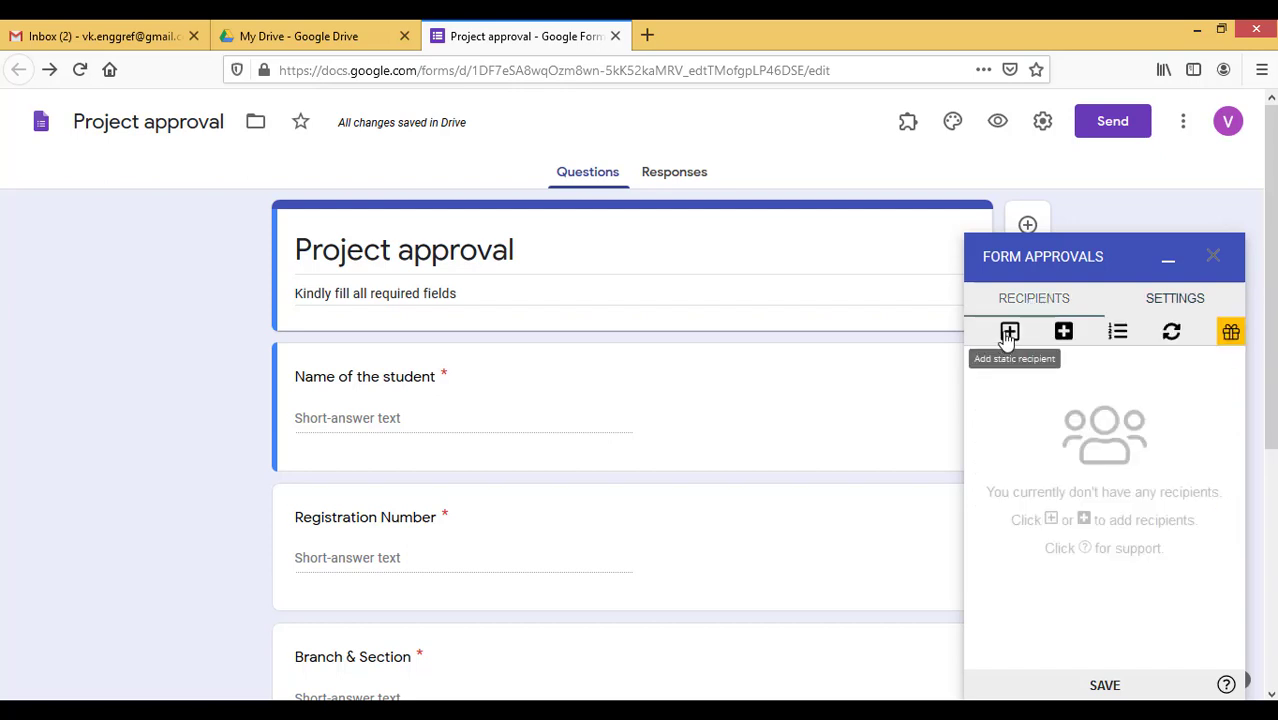
left_click(1009, 333)
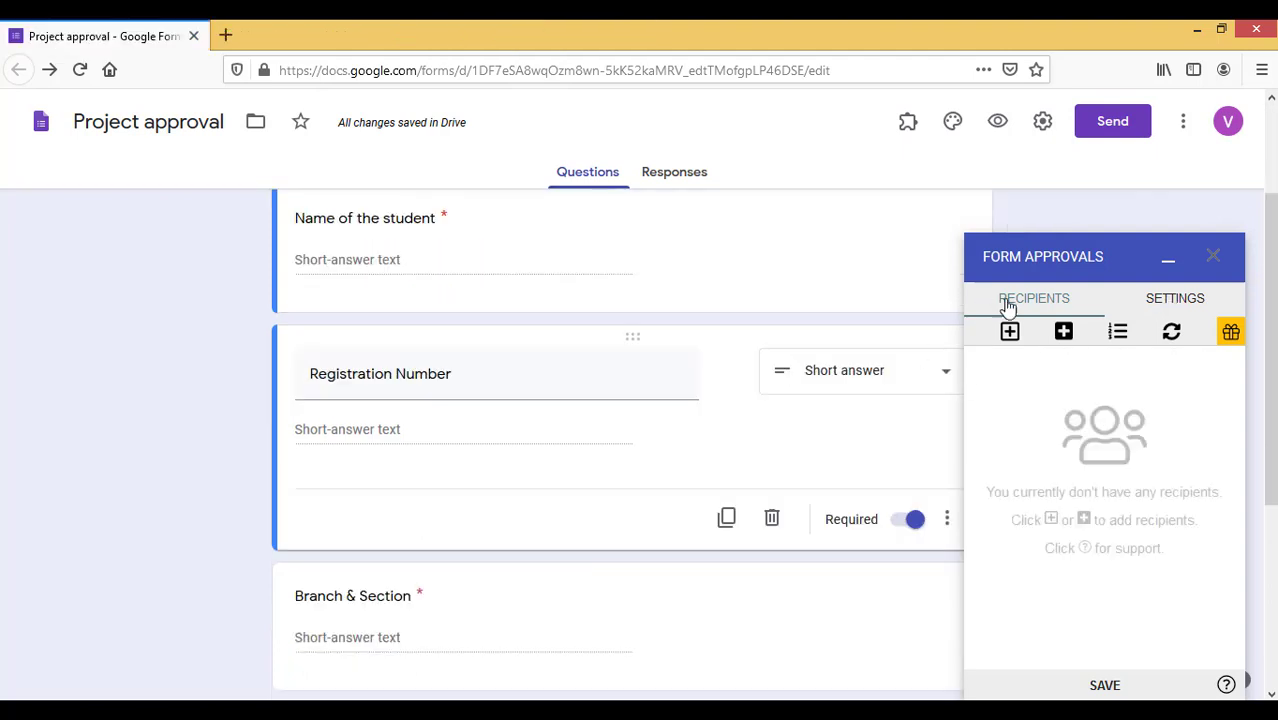
left_click(1009, 333)
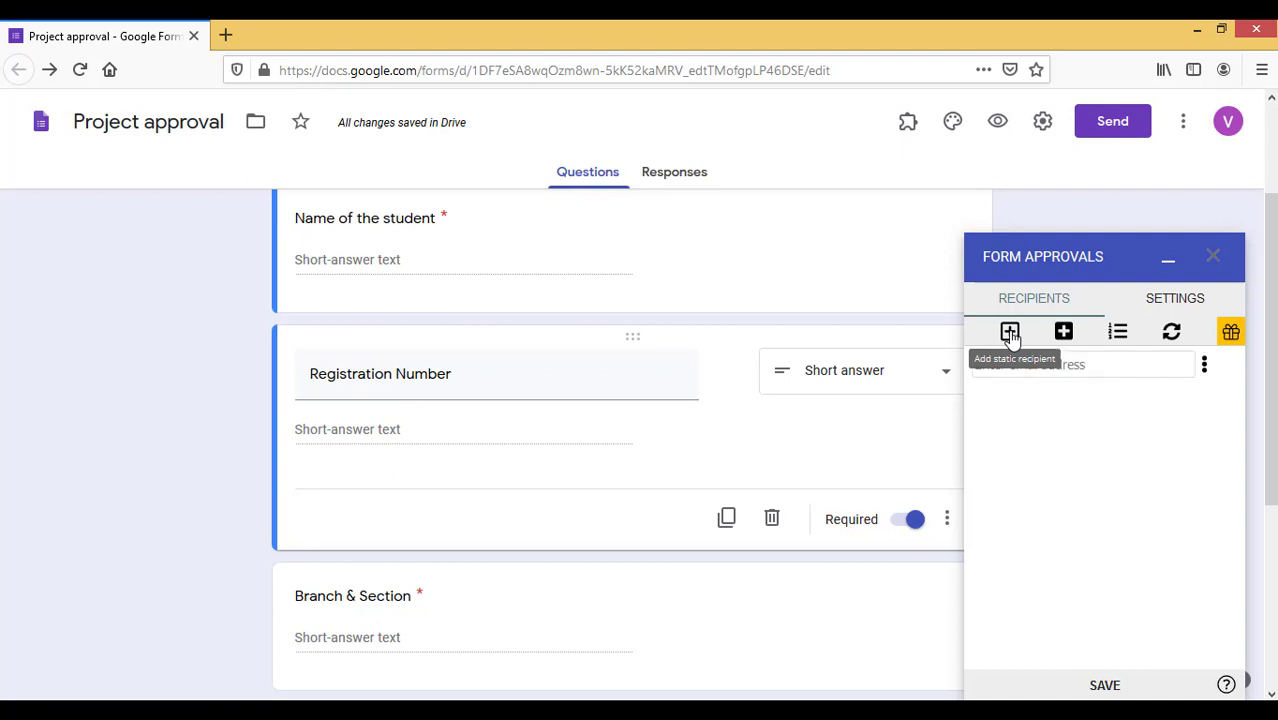
left_click(1155, 369)
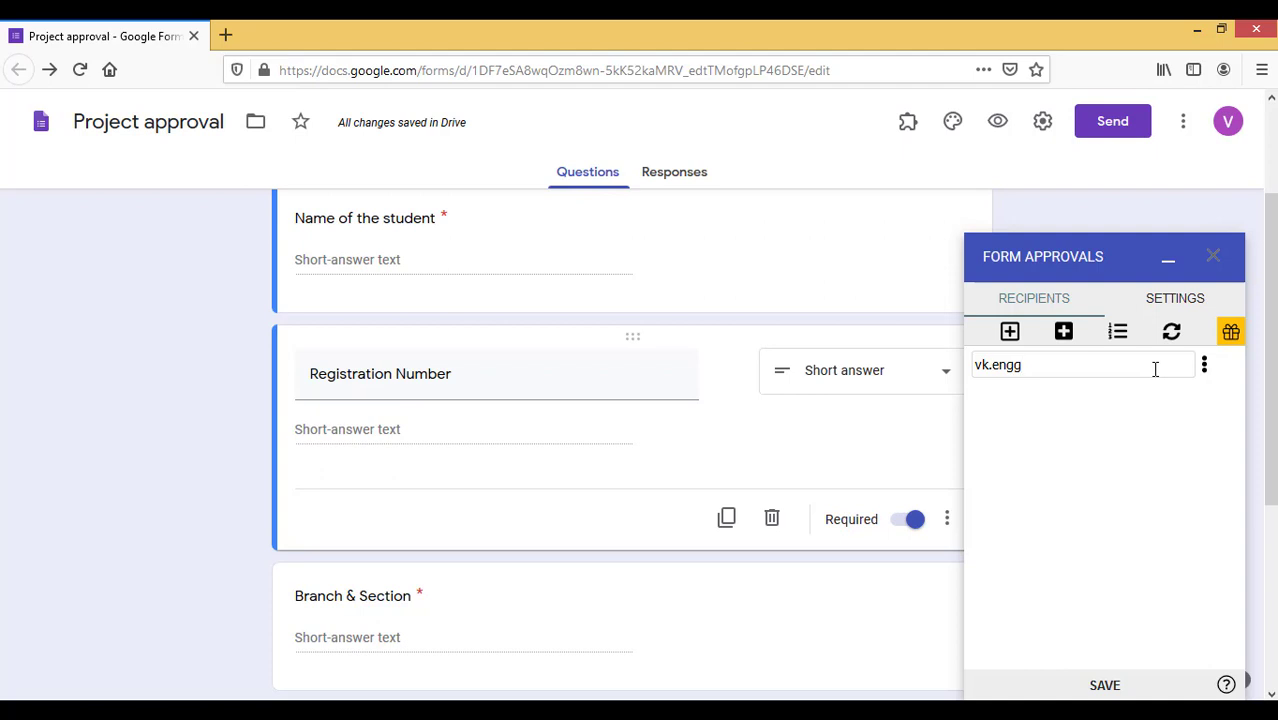
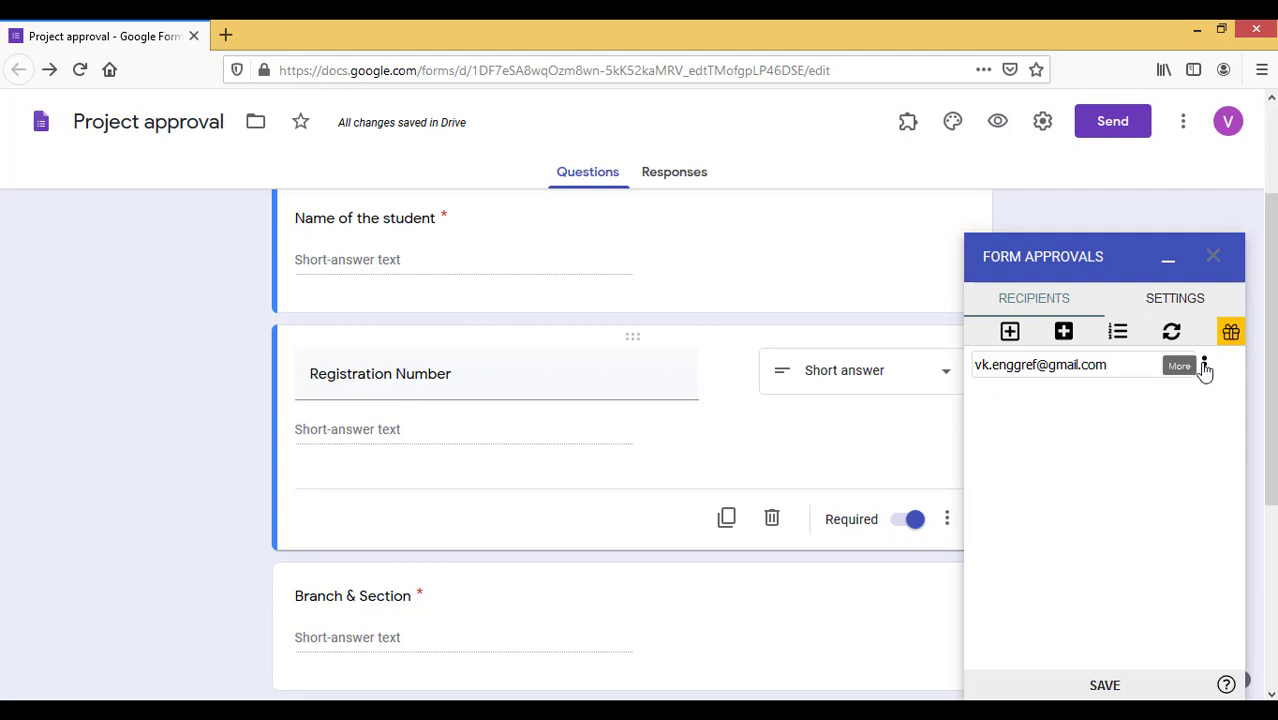
Give the recipient the Needs to Approve role and message 'Please go through abstract and approve if valid'
left_click(1203, 366)
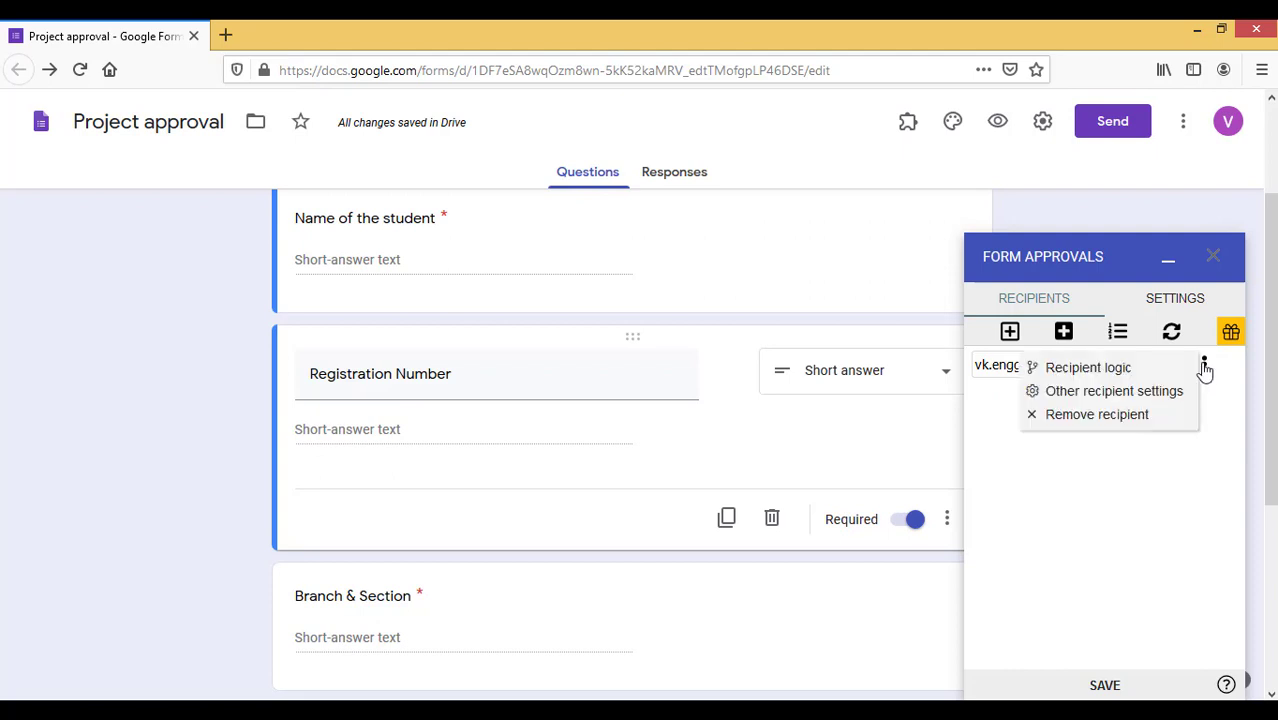
left_click(1081, 393)
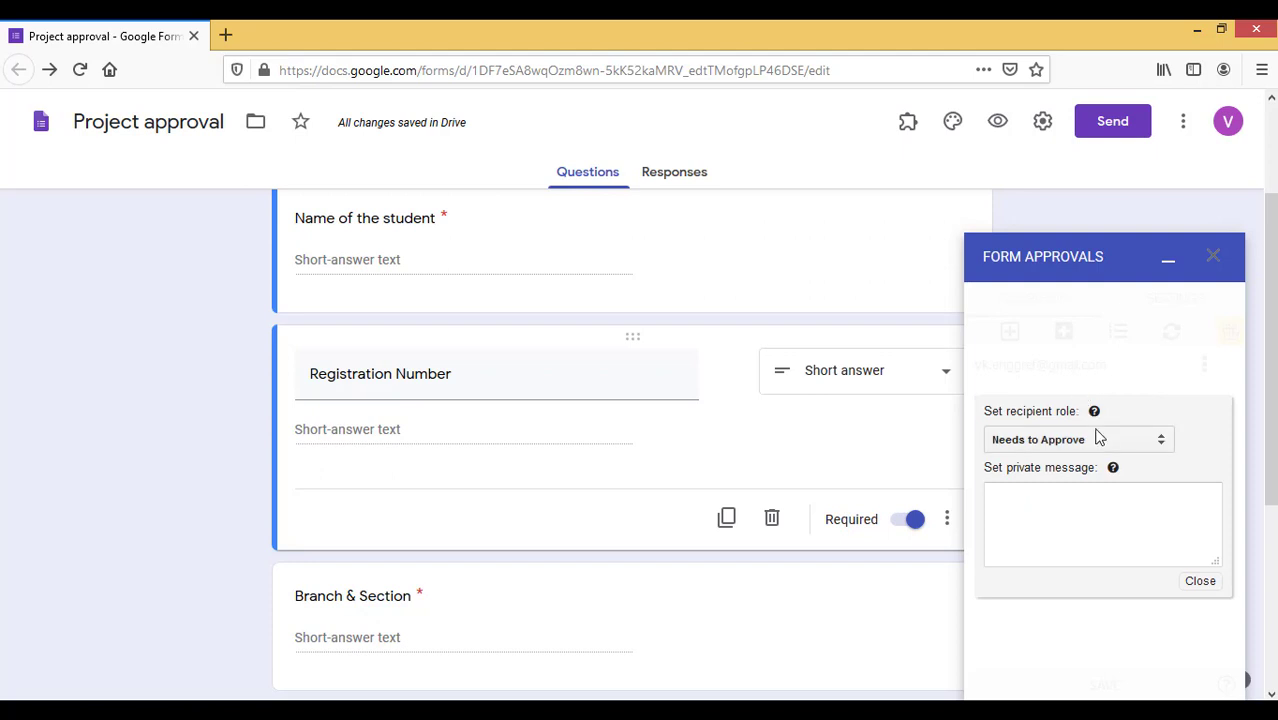
left_click(1078, 441)
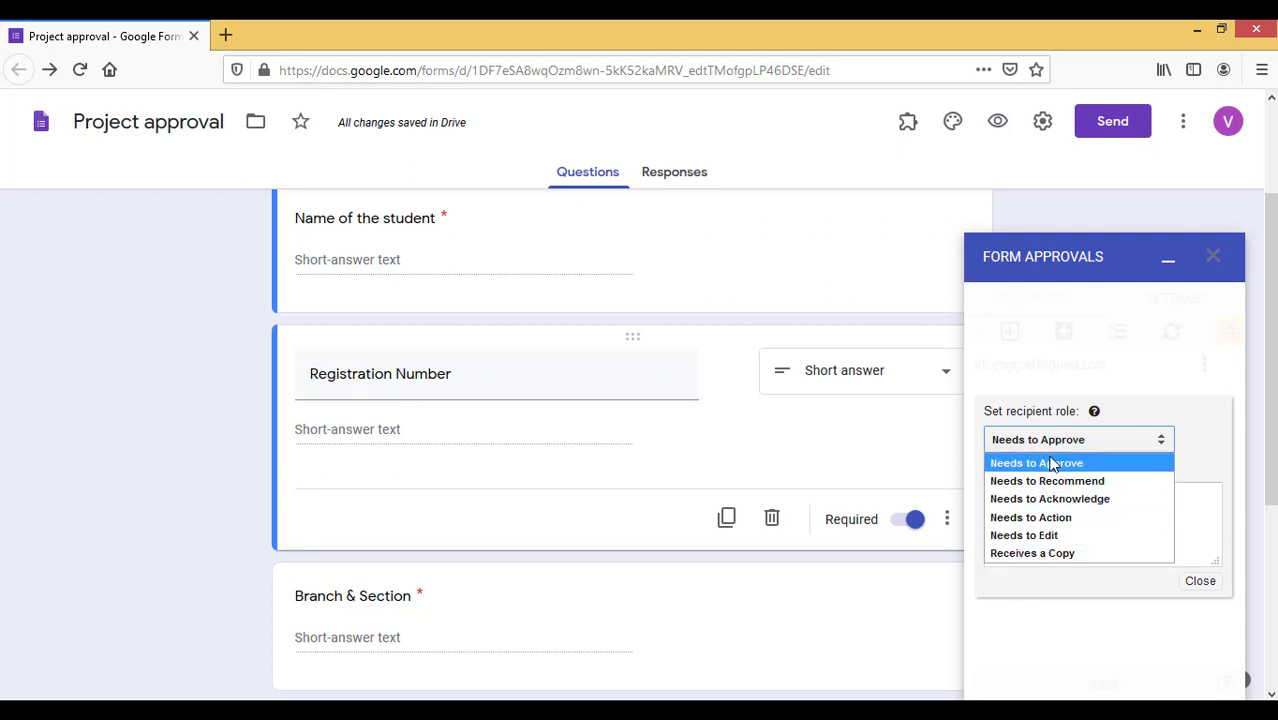
left_click(1050, 462)
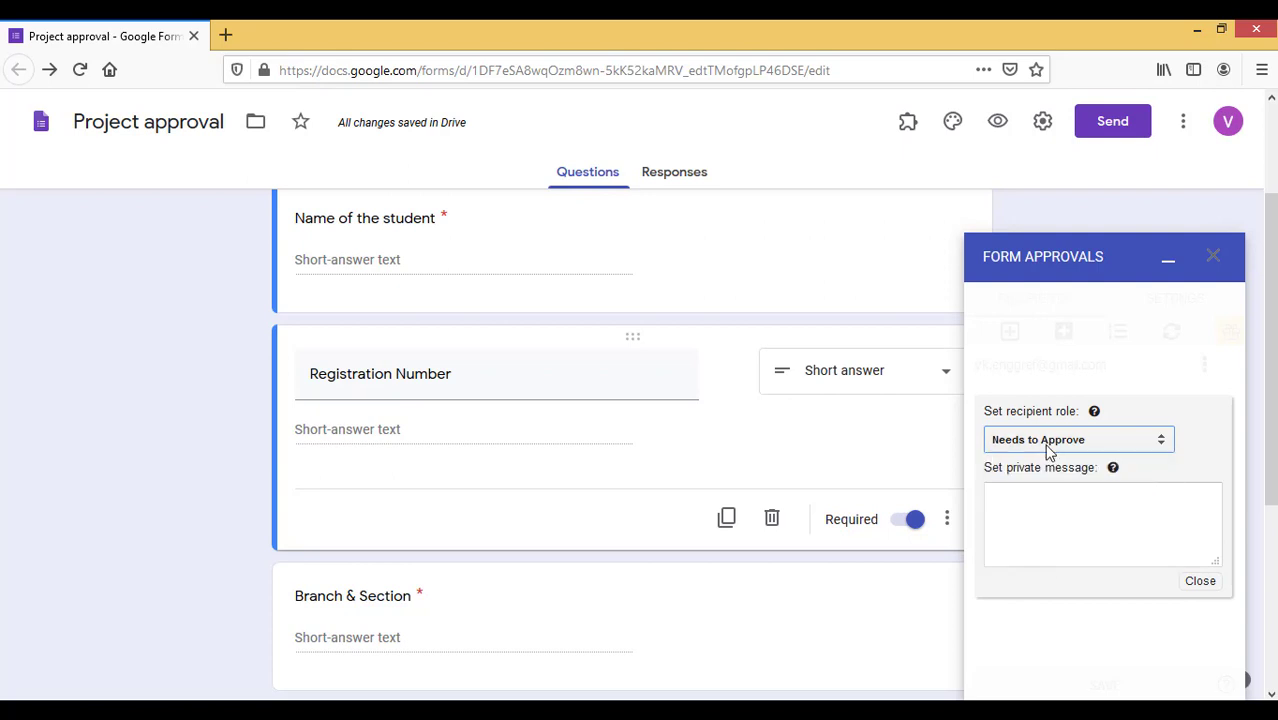
left_click(1006, 519)
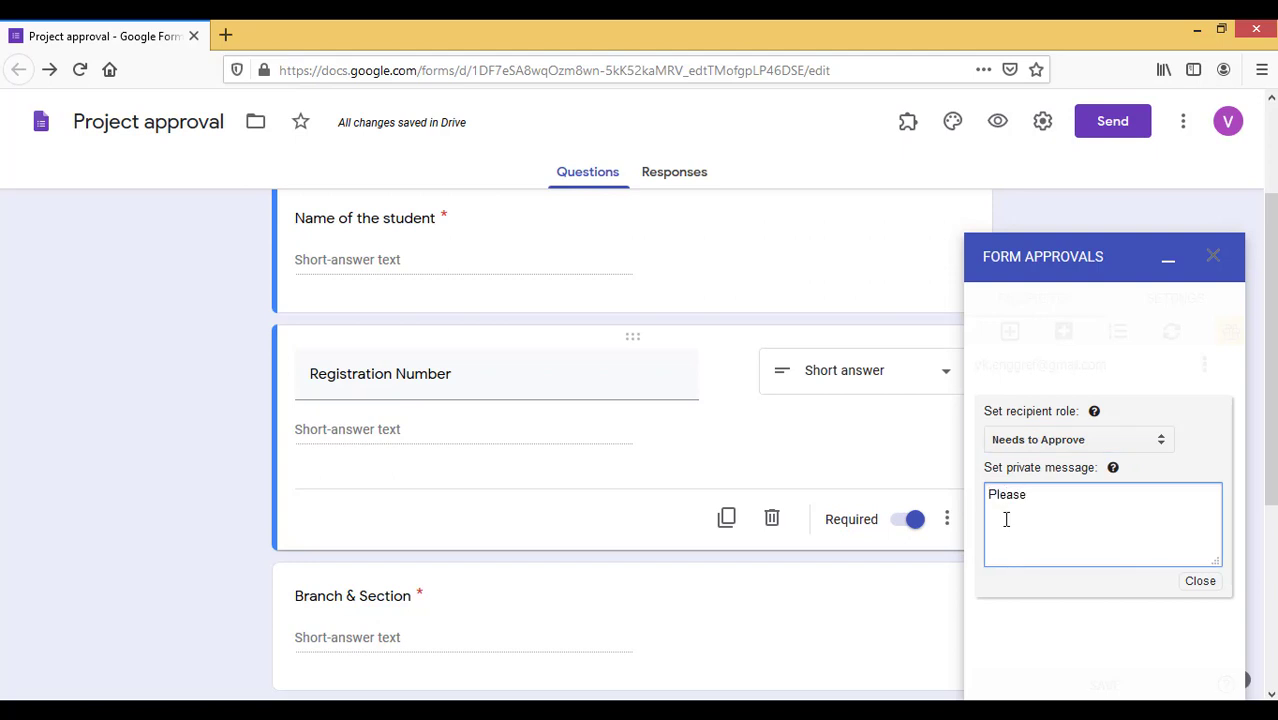
type("Please go through")
type(" abstrac")
key("BackSpace")
type("tract and approve if valid")
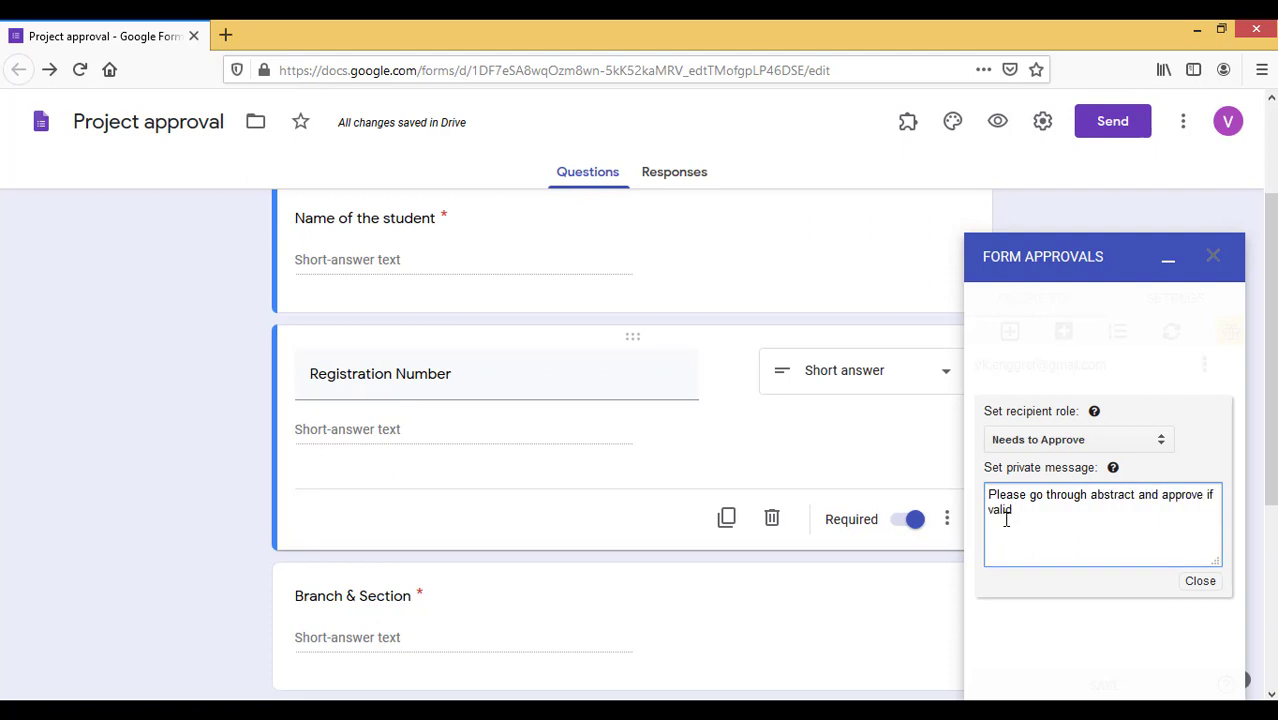
left_click(1010, 334)
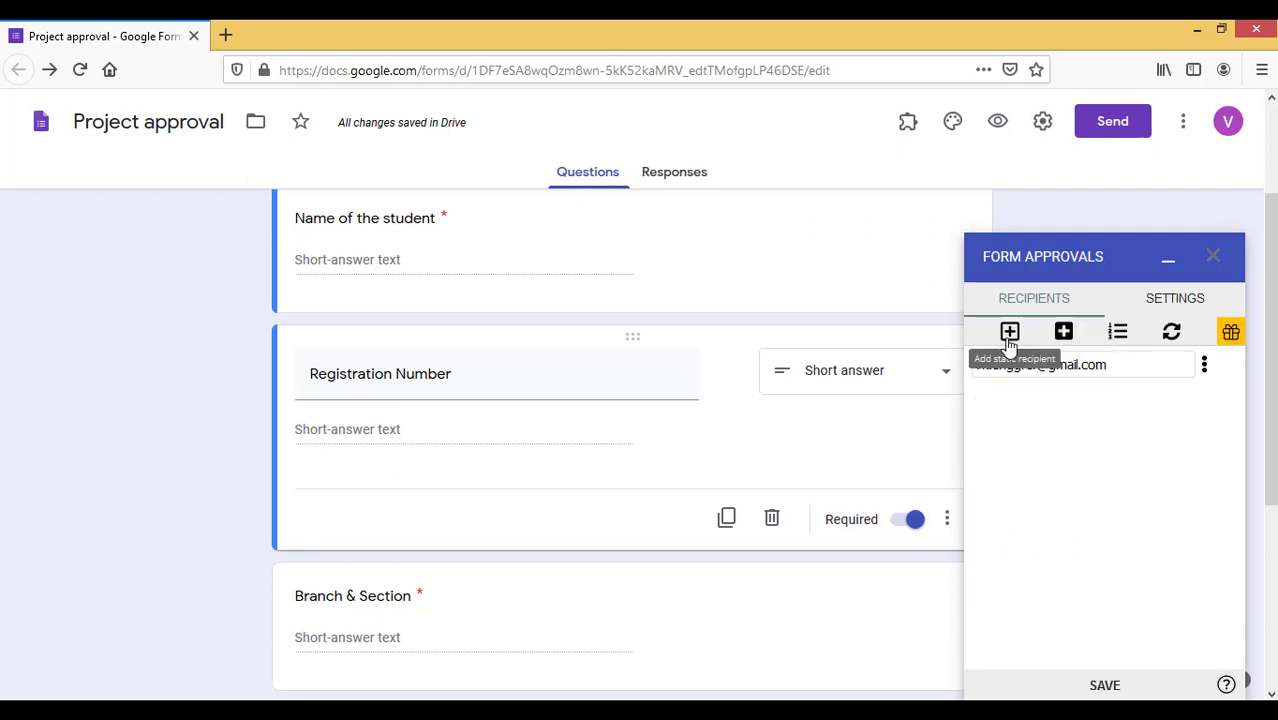
Add a second e-mail recipient, inspect its roles, then remove the empty entry
left_click(1009, 331)
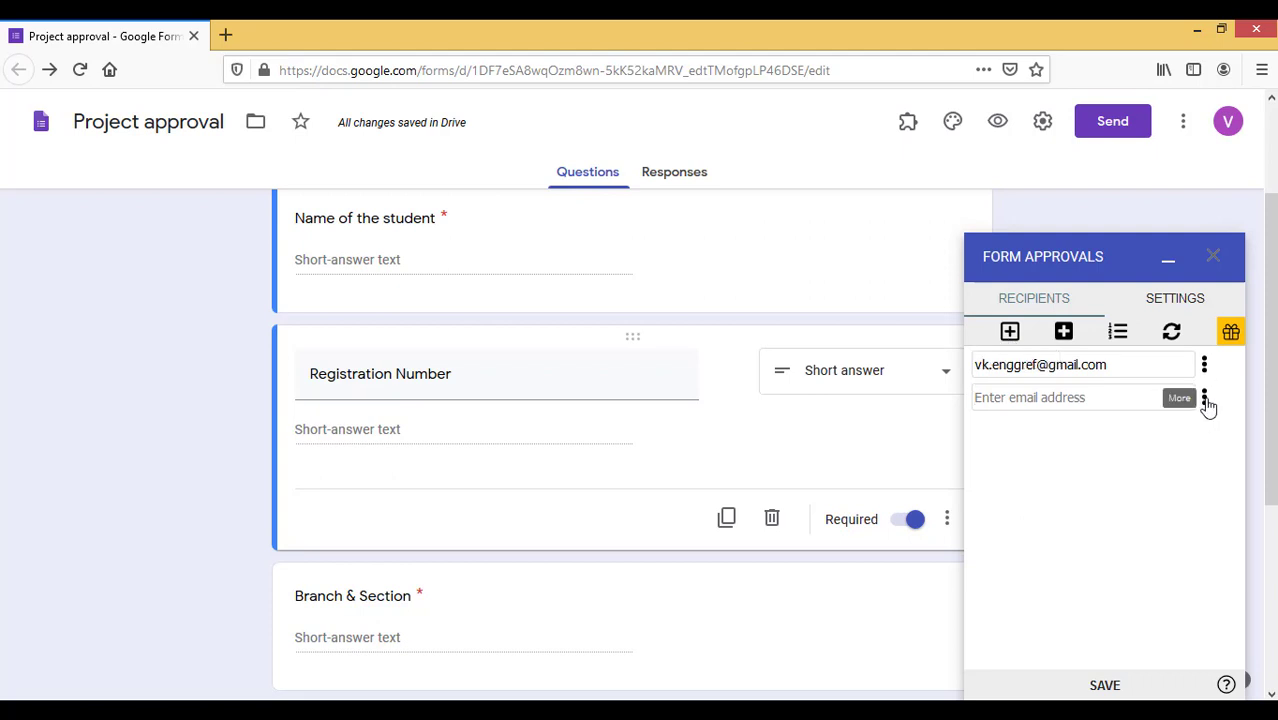
left_click(1205, 399)
left_click(1138, 424)
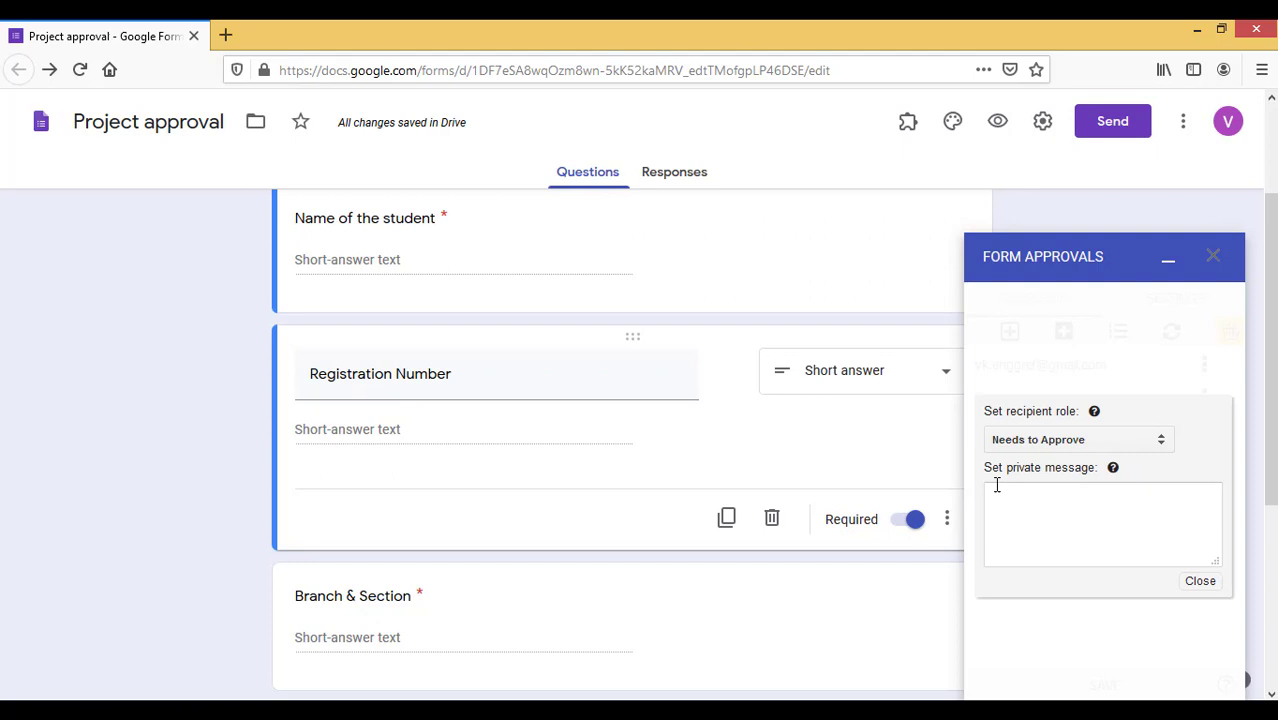
left_click(1048, 440)
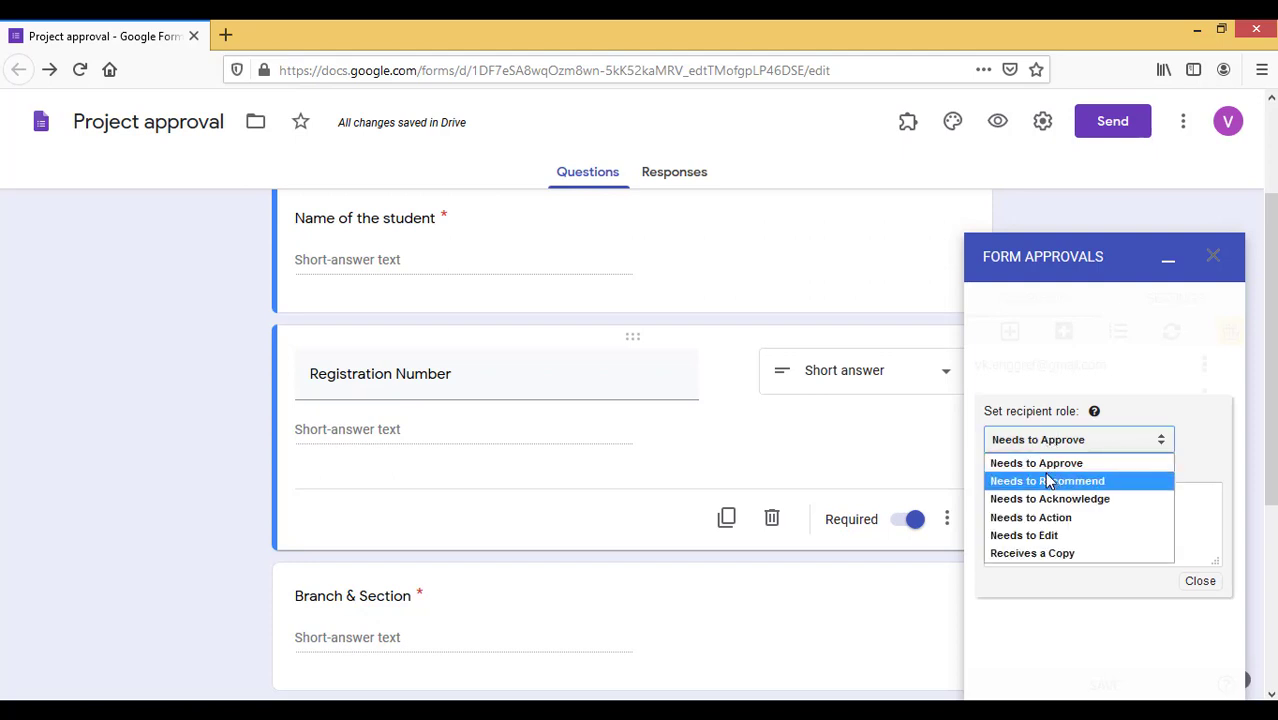
left_click(1198, 582)
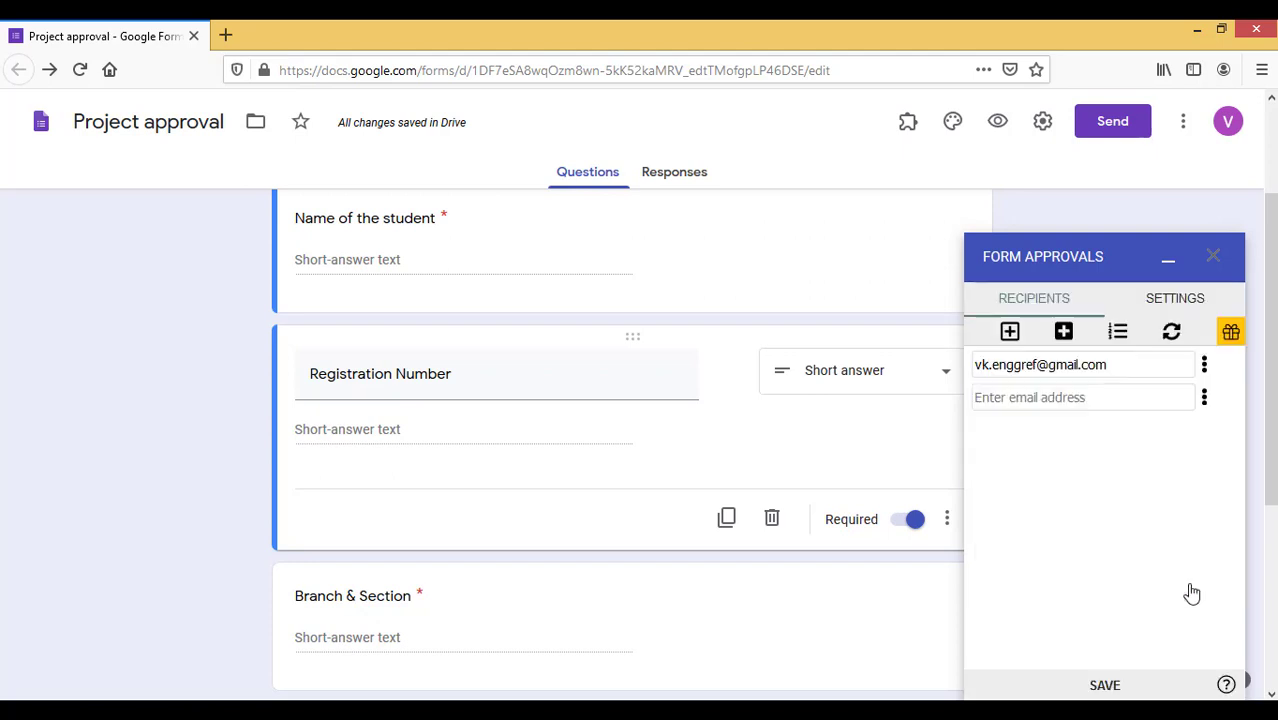
left_click(1204, 398)
left_click(1097, 448)
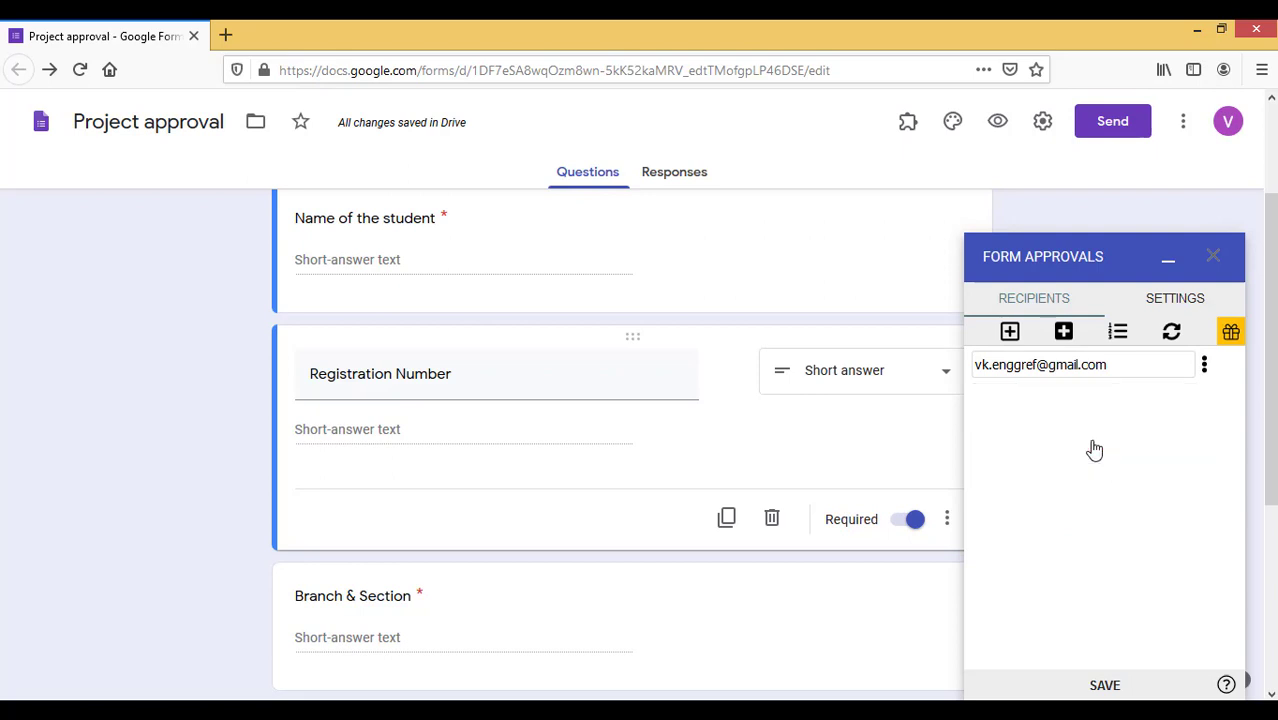
Add a dynamic recipient sourced from the Abstract answer and view the Settings tab
left_click(1063, 333)
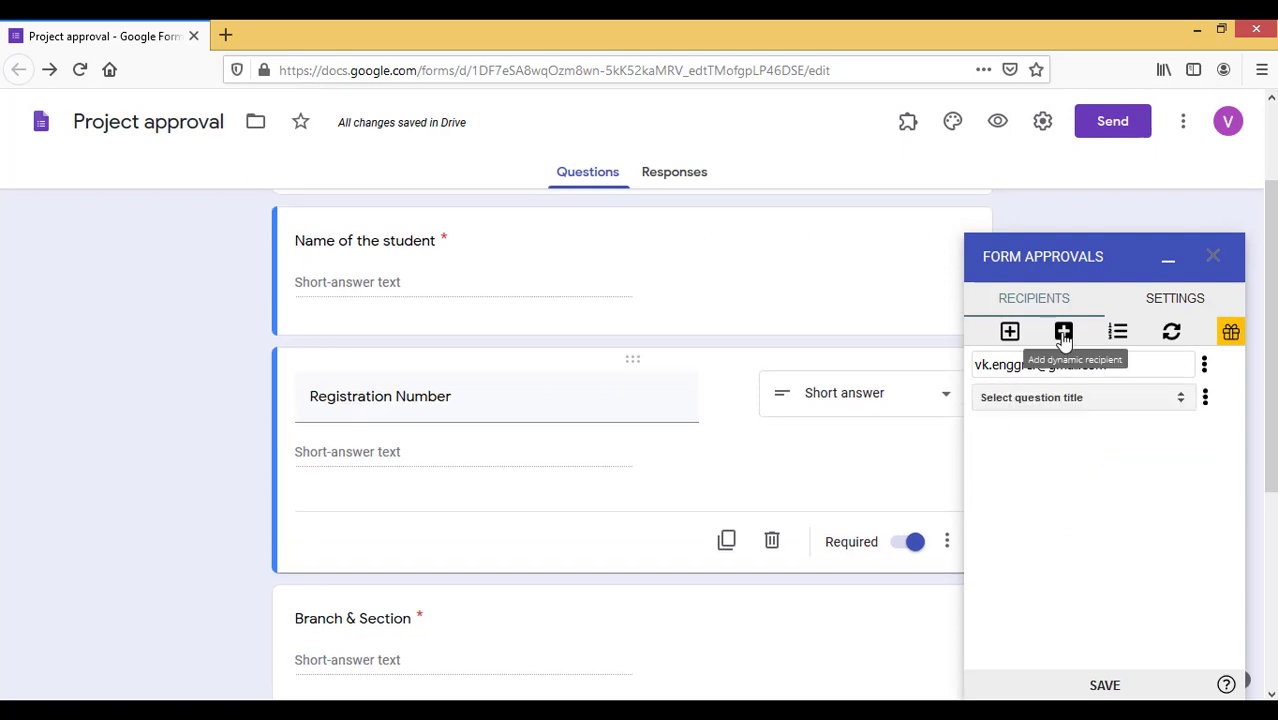
left_click(1182, 399)
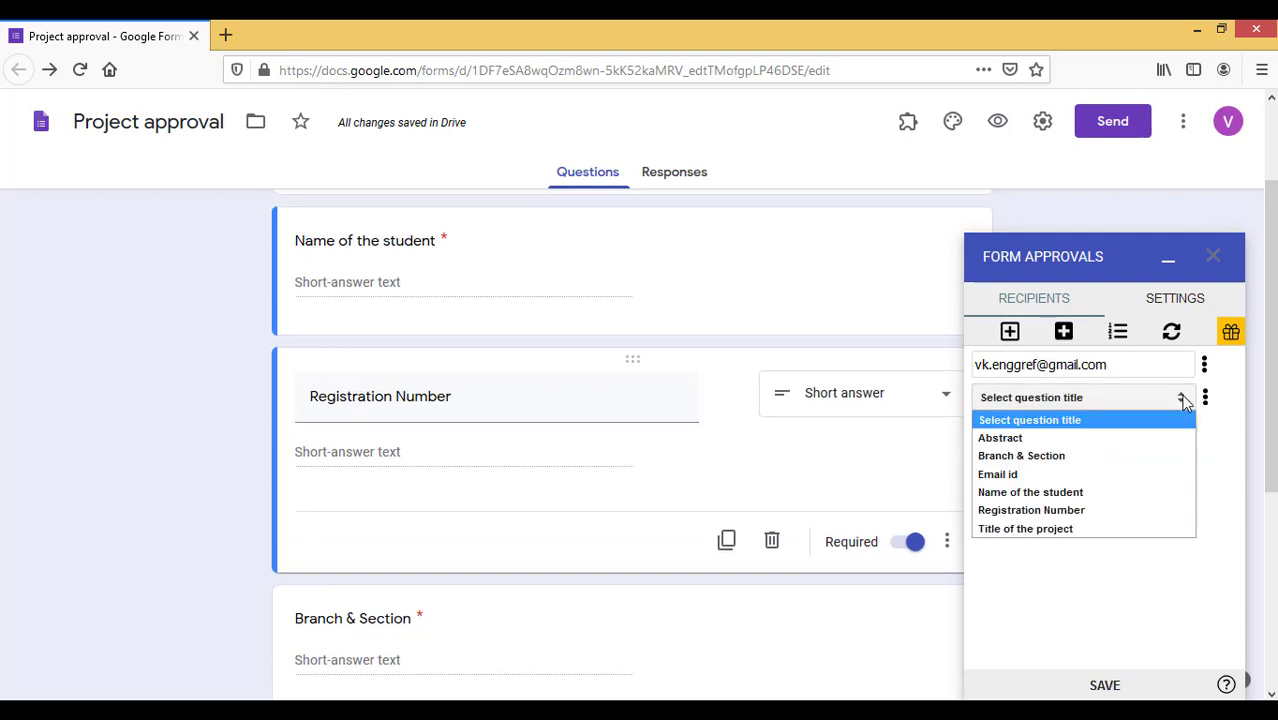
left_click(1015, 438)
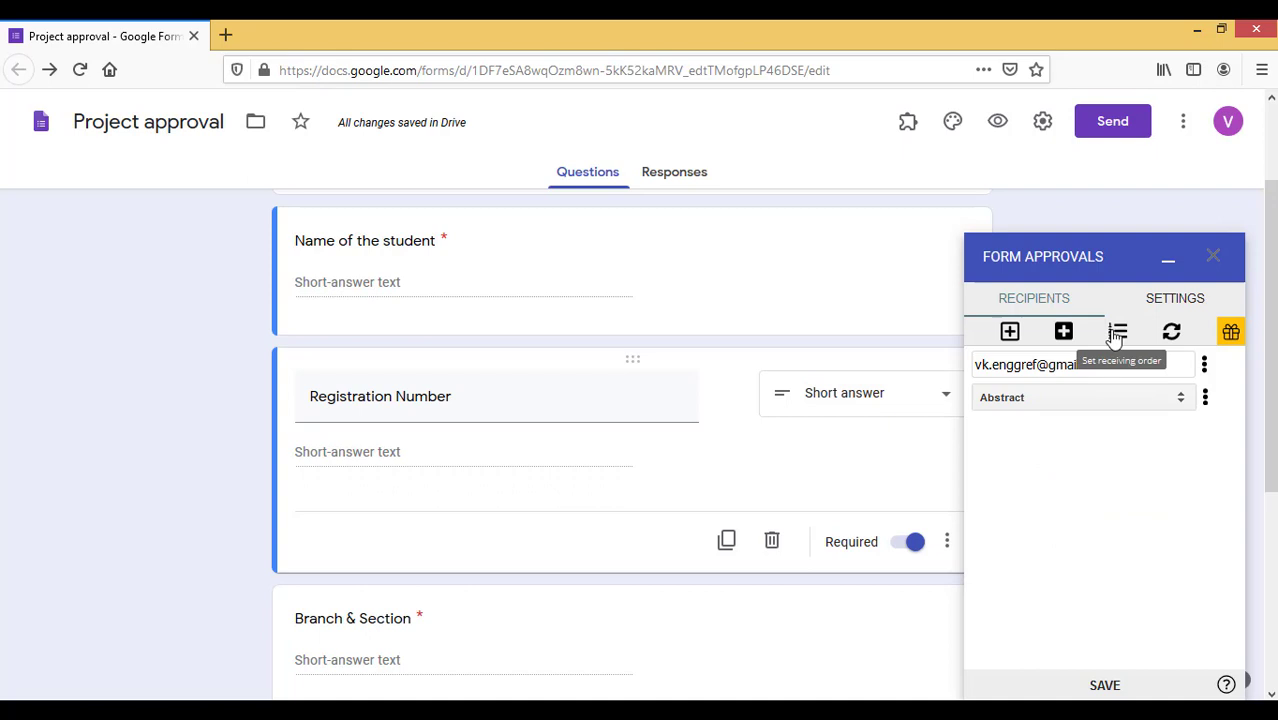
left_click(1178, 300)
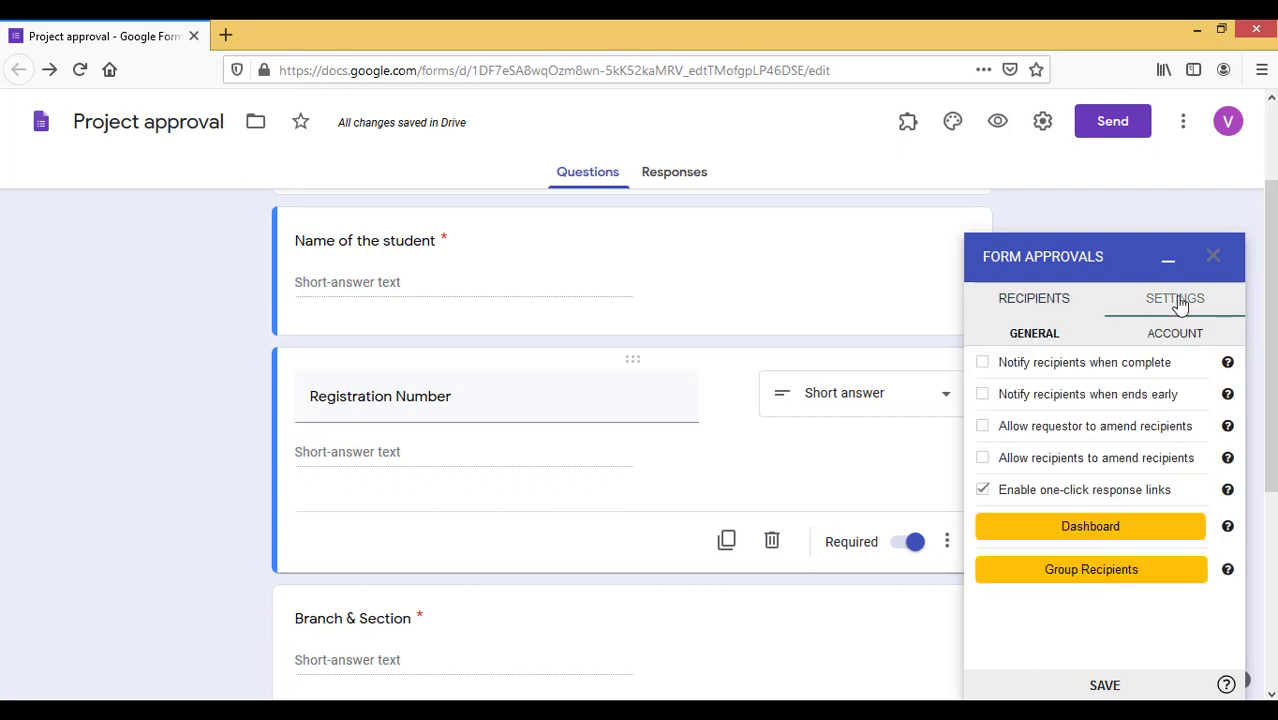
Enable 'Notify recipients when complete', save the settings, and minimize the Form Approvals panel
left_click(983, 364)
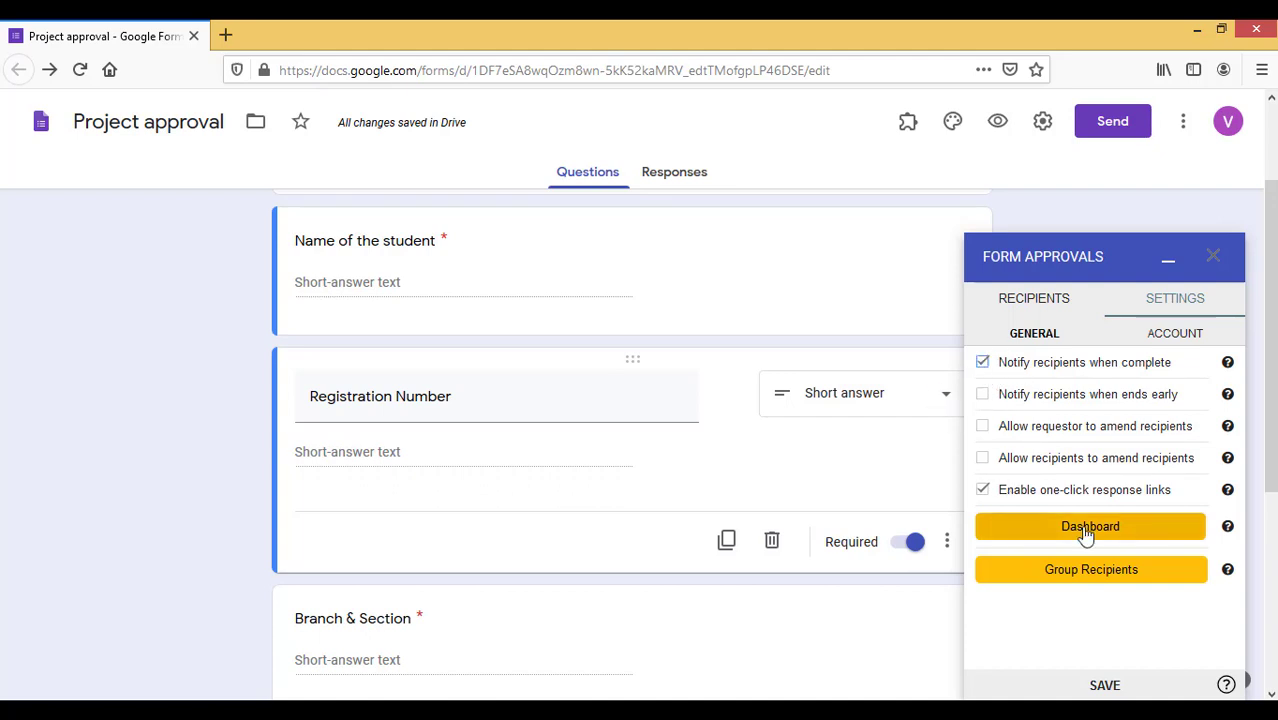
left_click(1087, 535)
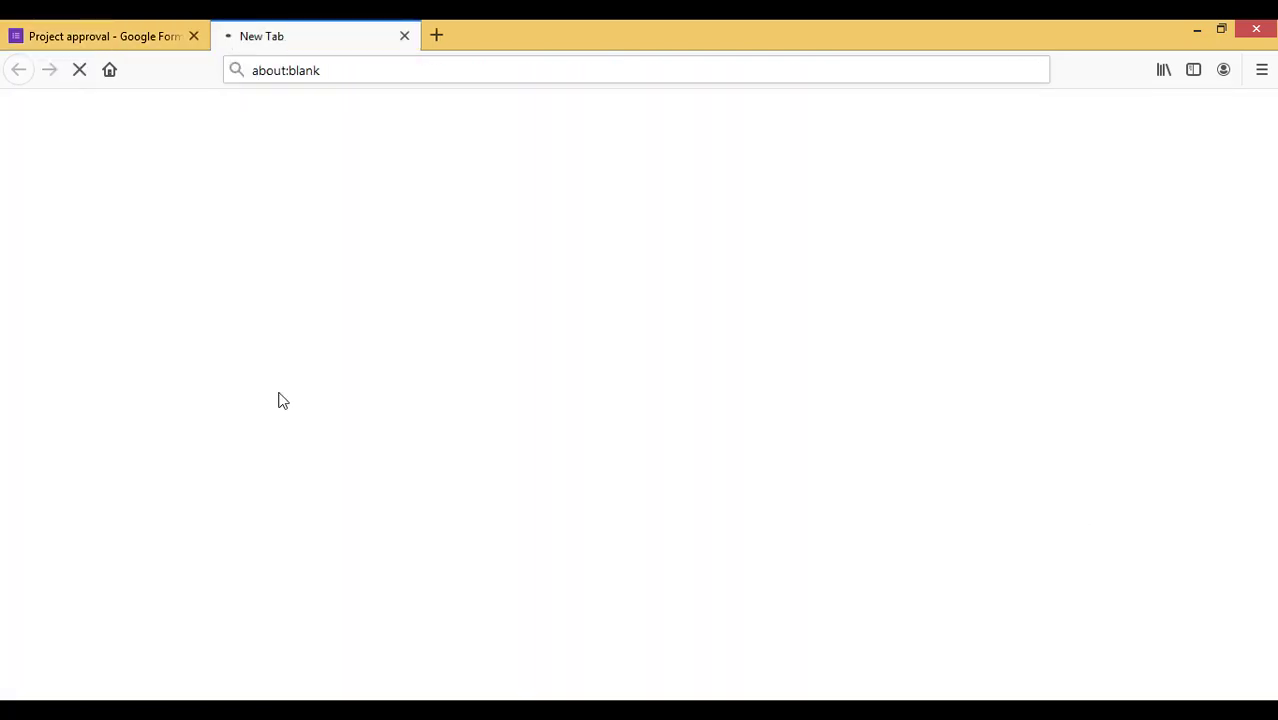
left_click(403, 37)
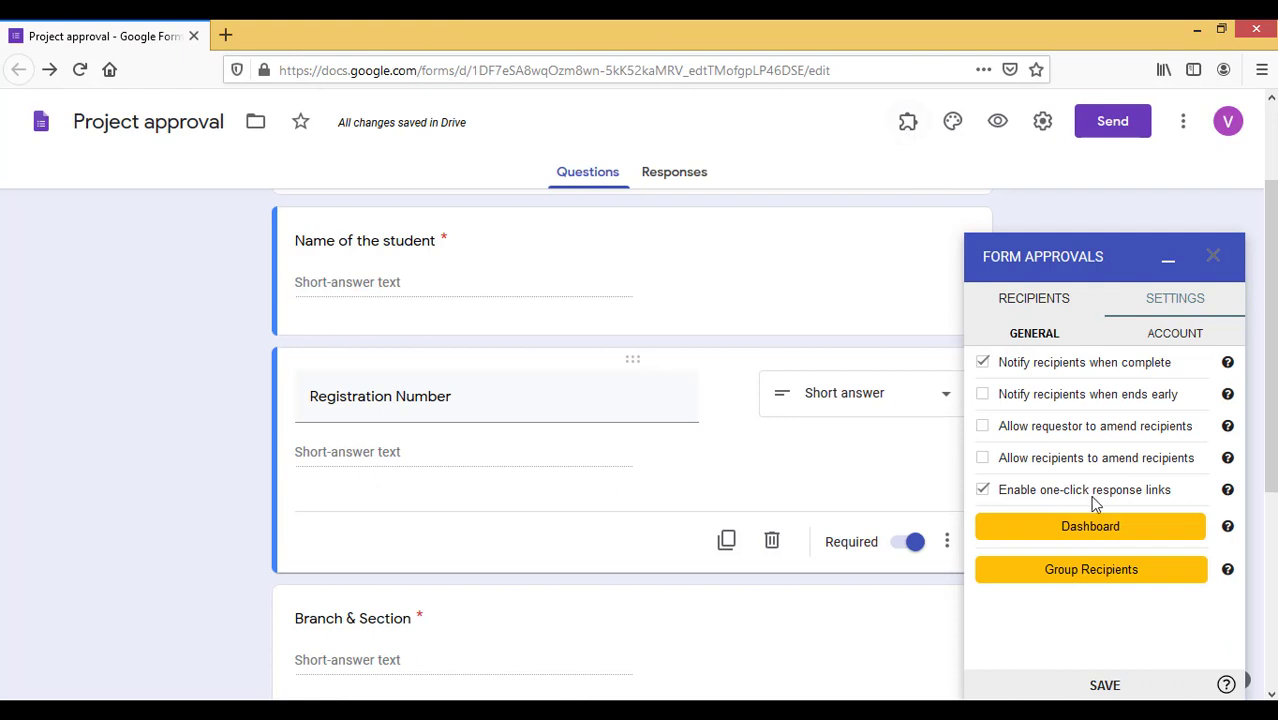
left_click(1104, 687)
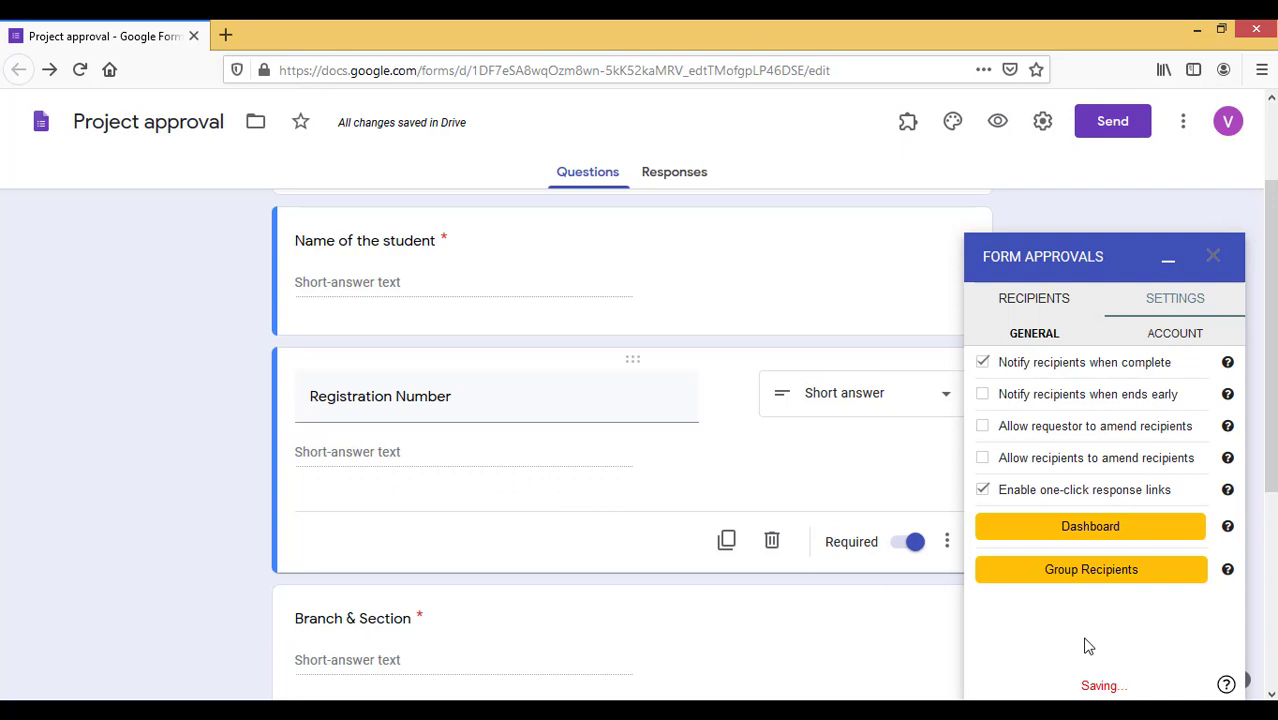
left_click(1018, 305)
left_click(1168, 262)
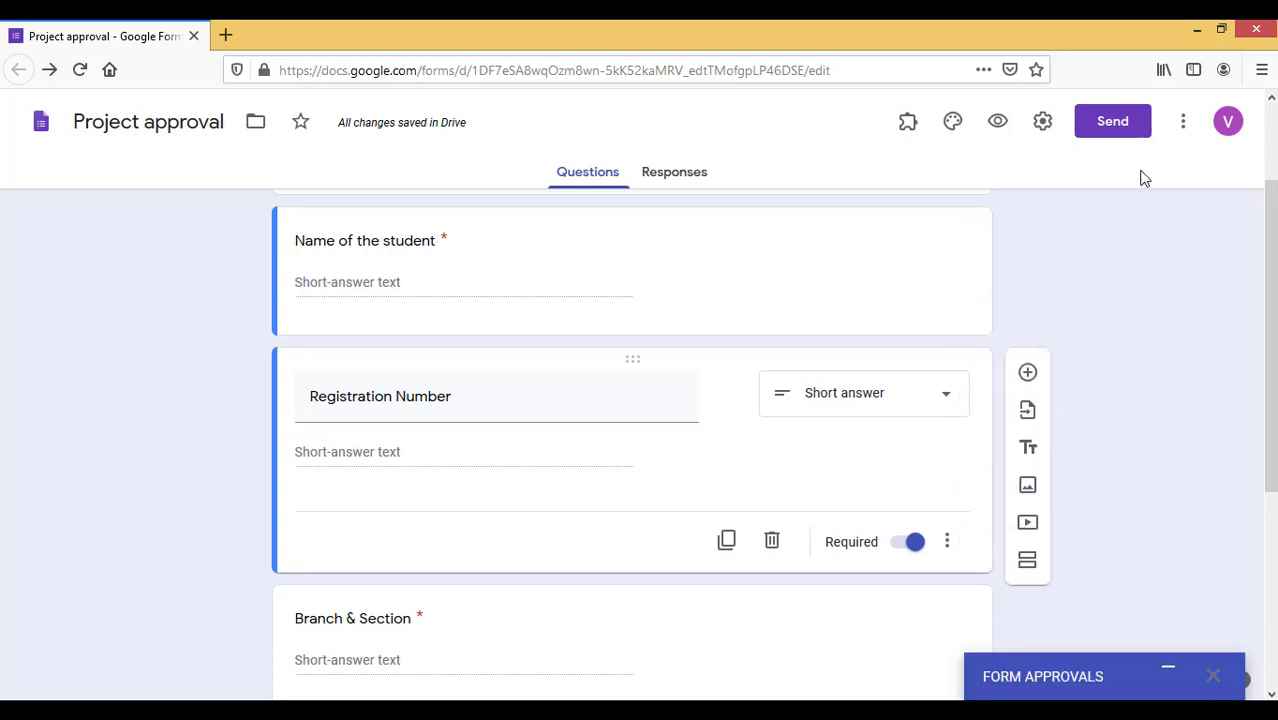
Copy the form's shortened forms.gle share link
left_click(1108, 135)
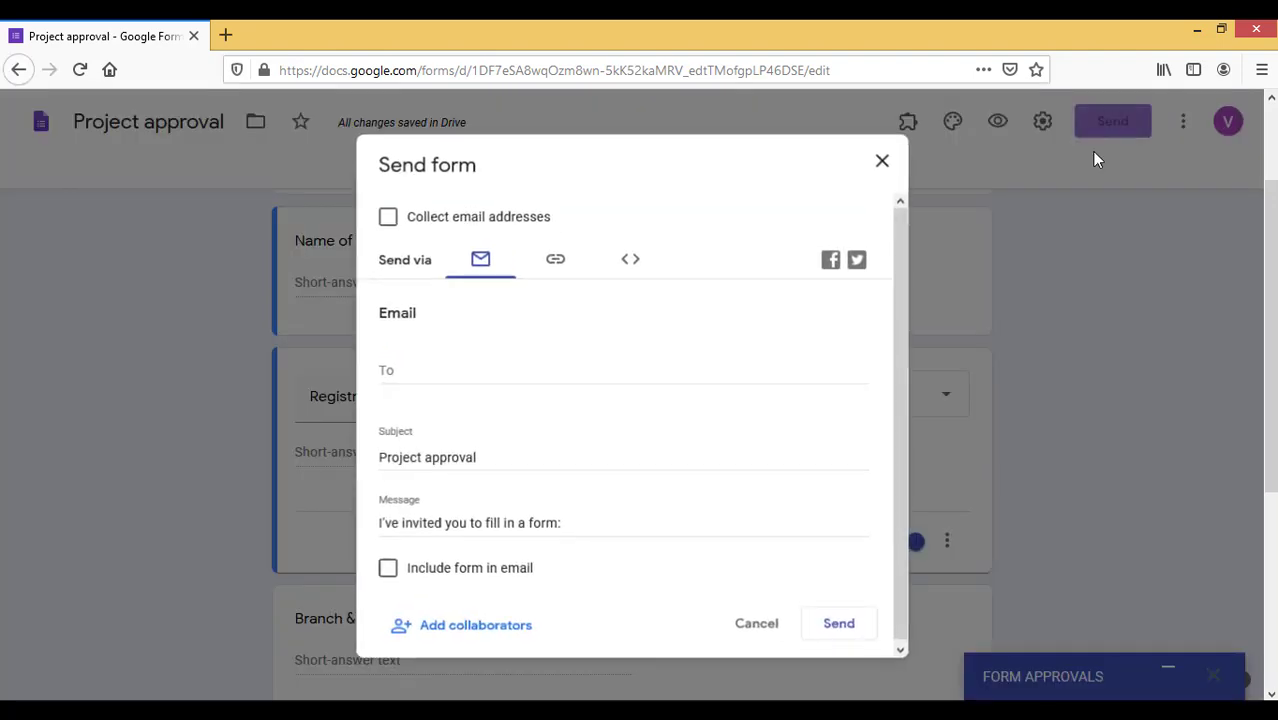
left_click(555, 260)
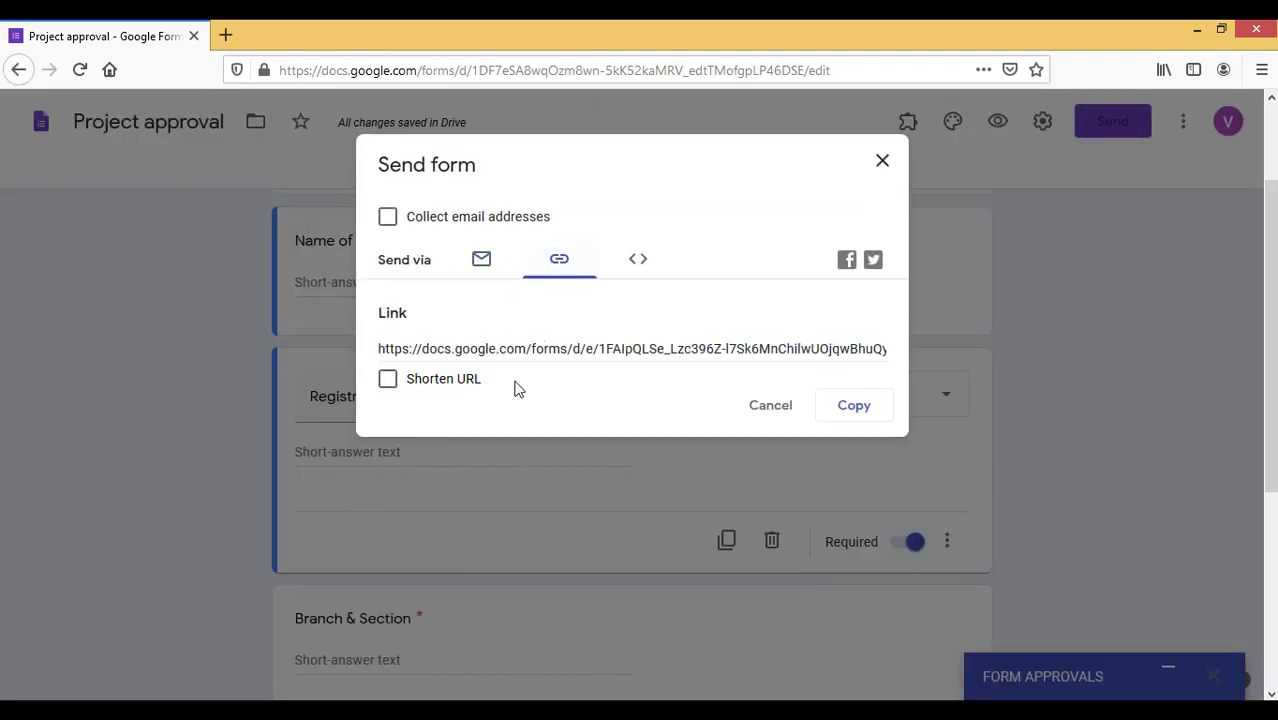
left_click(456, 381)
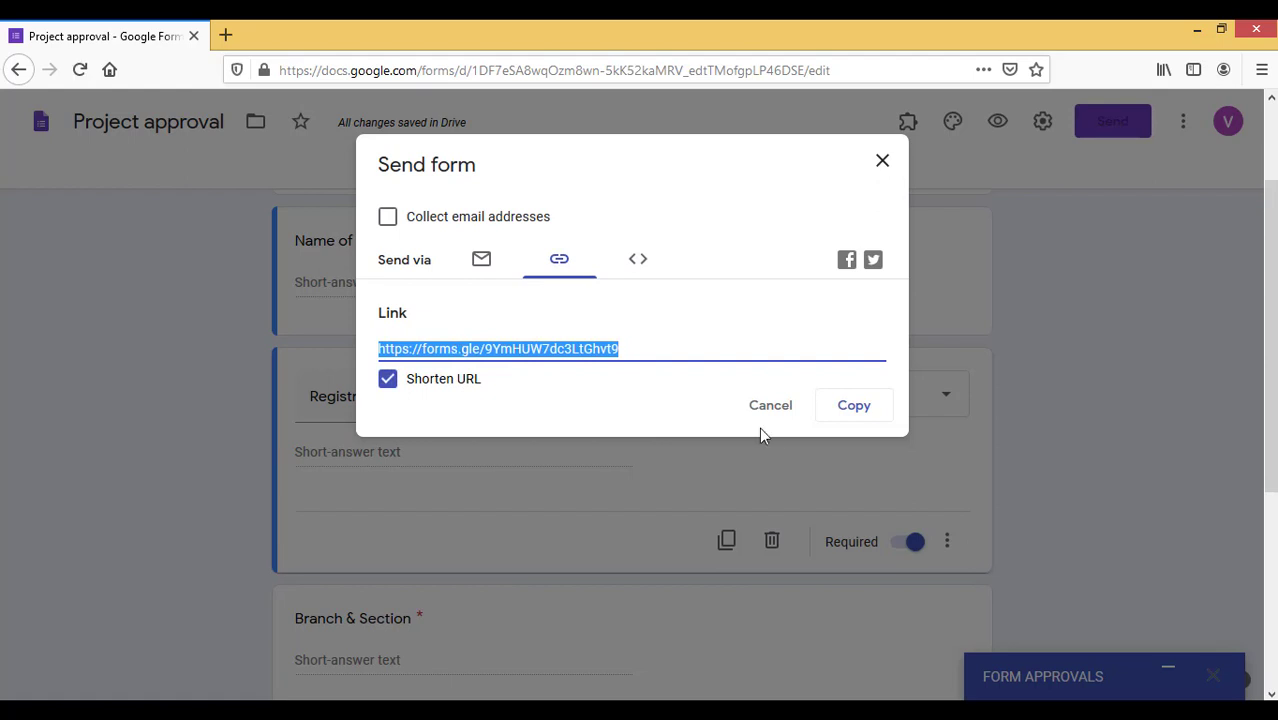
left_click(847, 410)
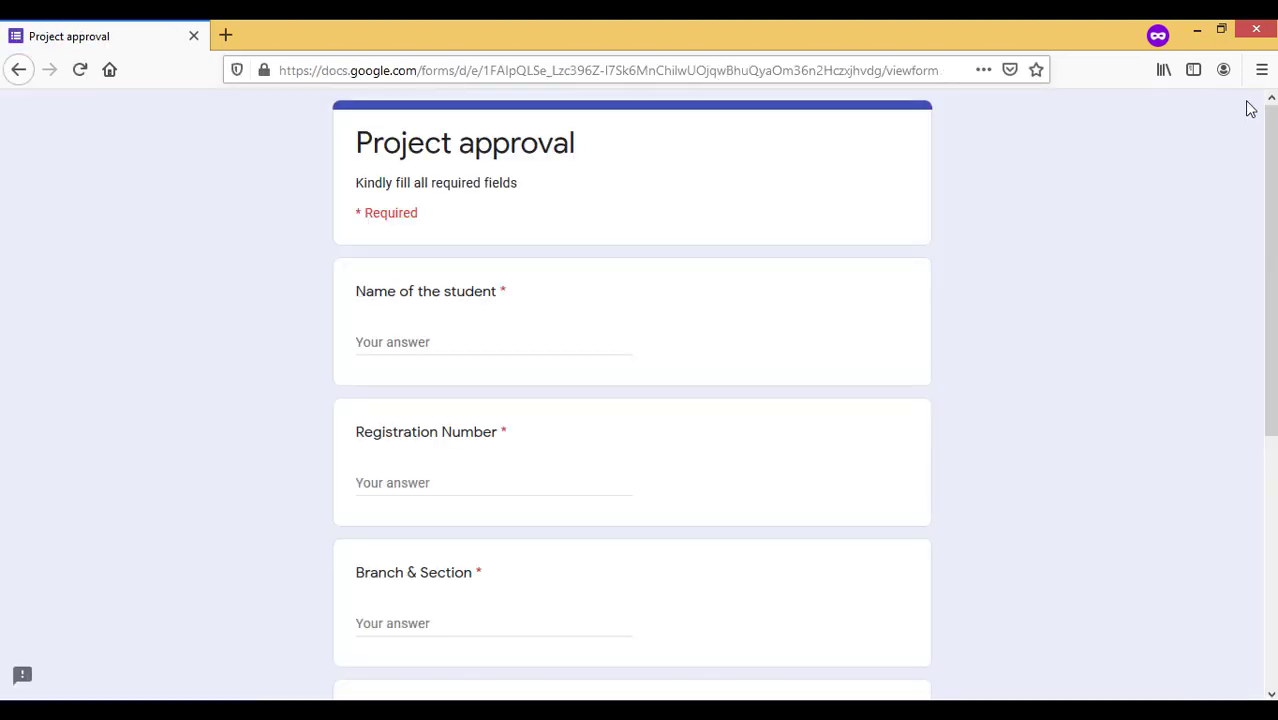
Answer name 'Student1', registration number 'ABC123', and start the Branch & Section field
mouse_move(1270, 145)
left_mouse_down()
mouse_move(1270, 392)
mouse_move(1270, 143)
left_mouse_up()
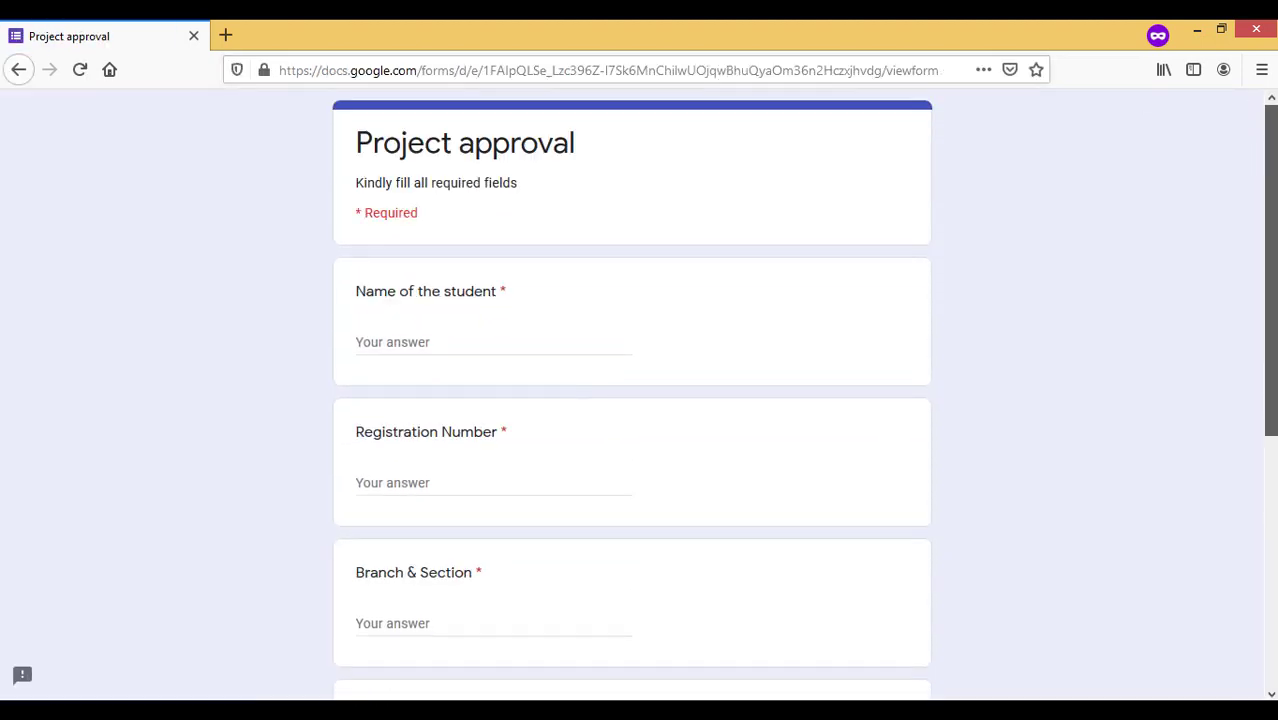
left_click(467, 346)
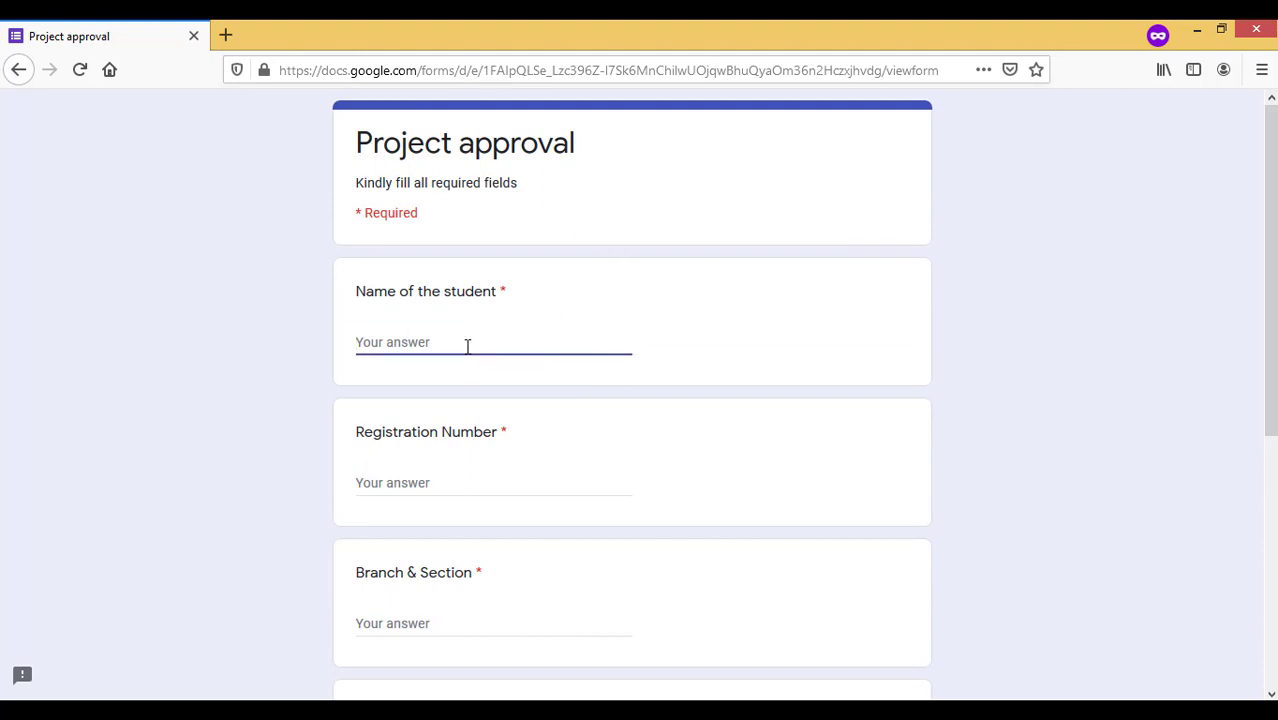
type("Student1")
key("Tab")
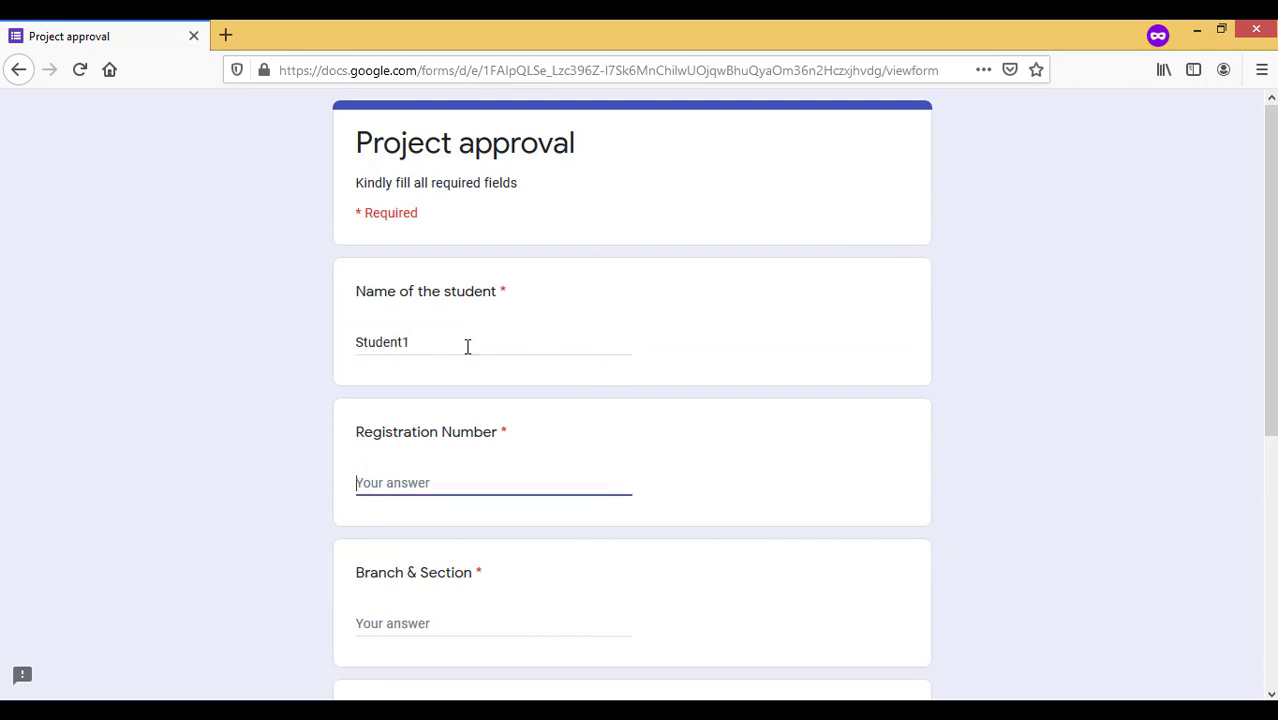
type("ABC123")
key("Tab")
type("E")
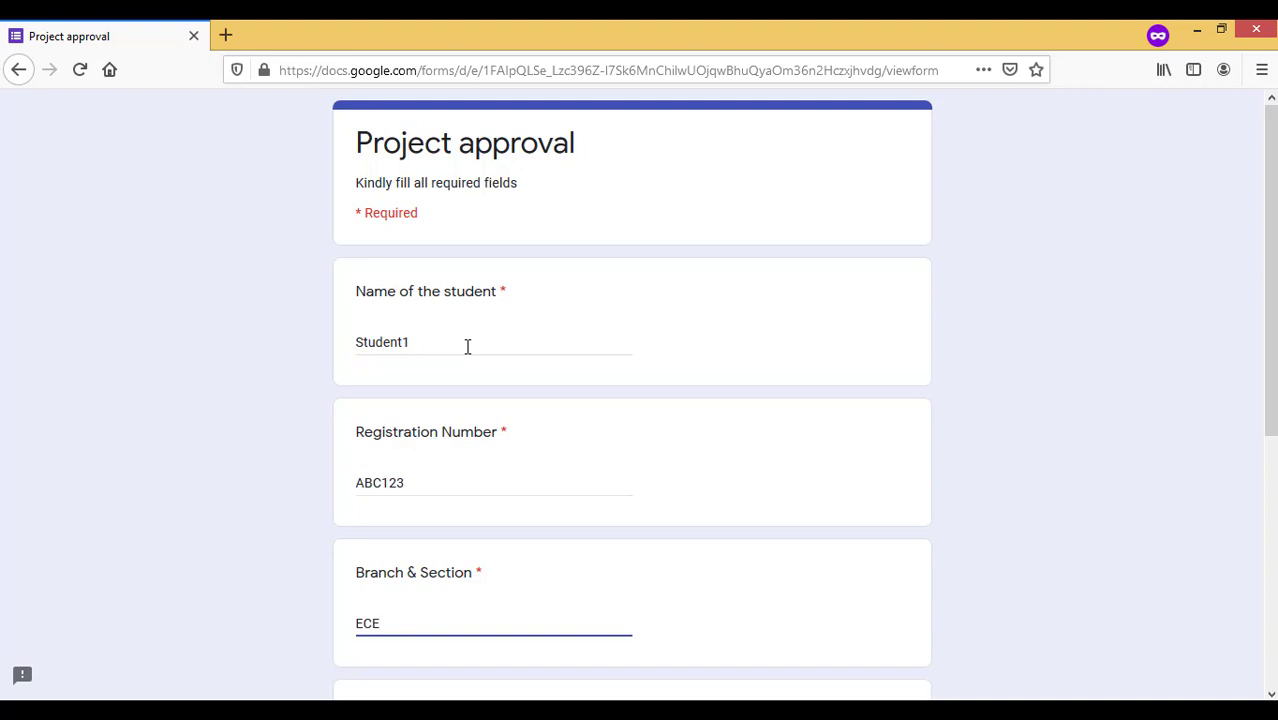
Enter title 'Electronics project' and abstract 'Abstract is submit', submit, and return to the editor
key("Tab")
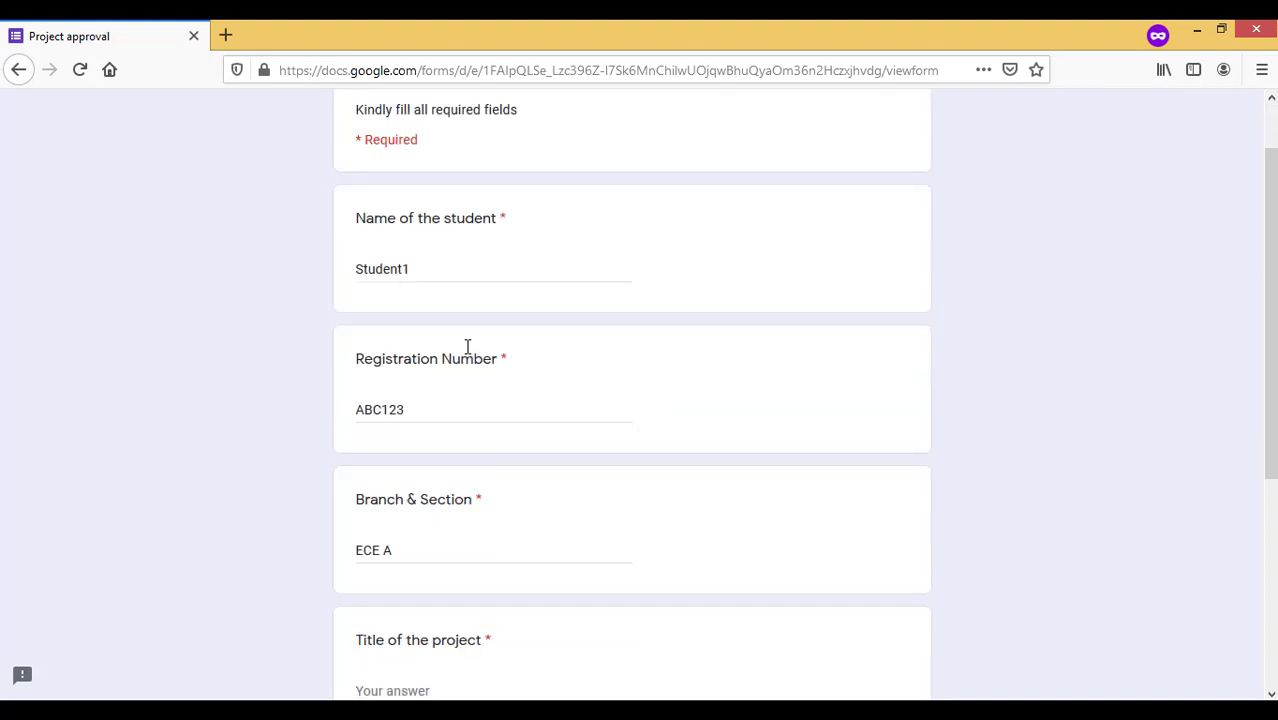
type("Electronics project")
key("Tab")
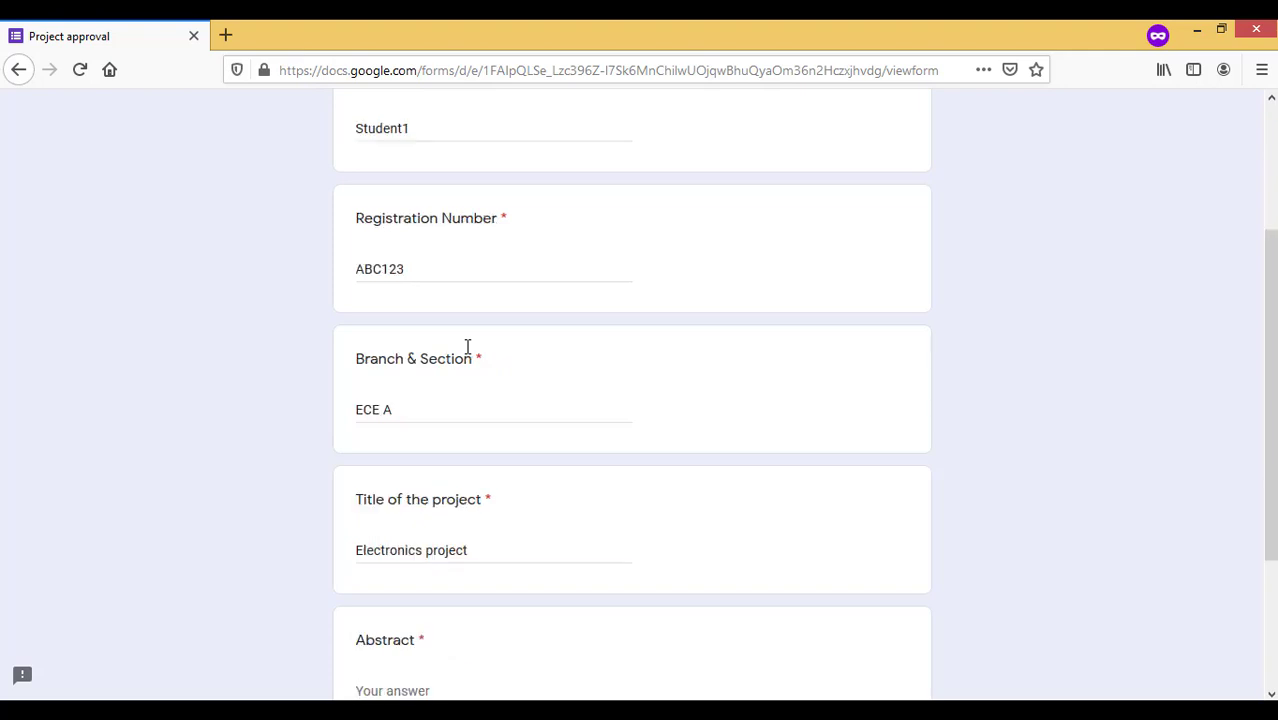
type("Abstract is submitted")
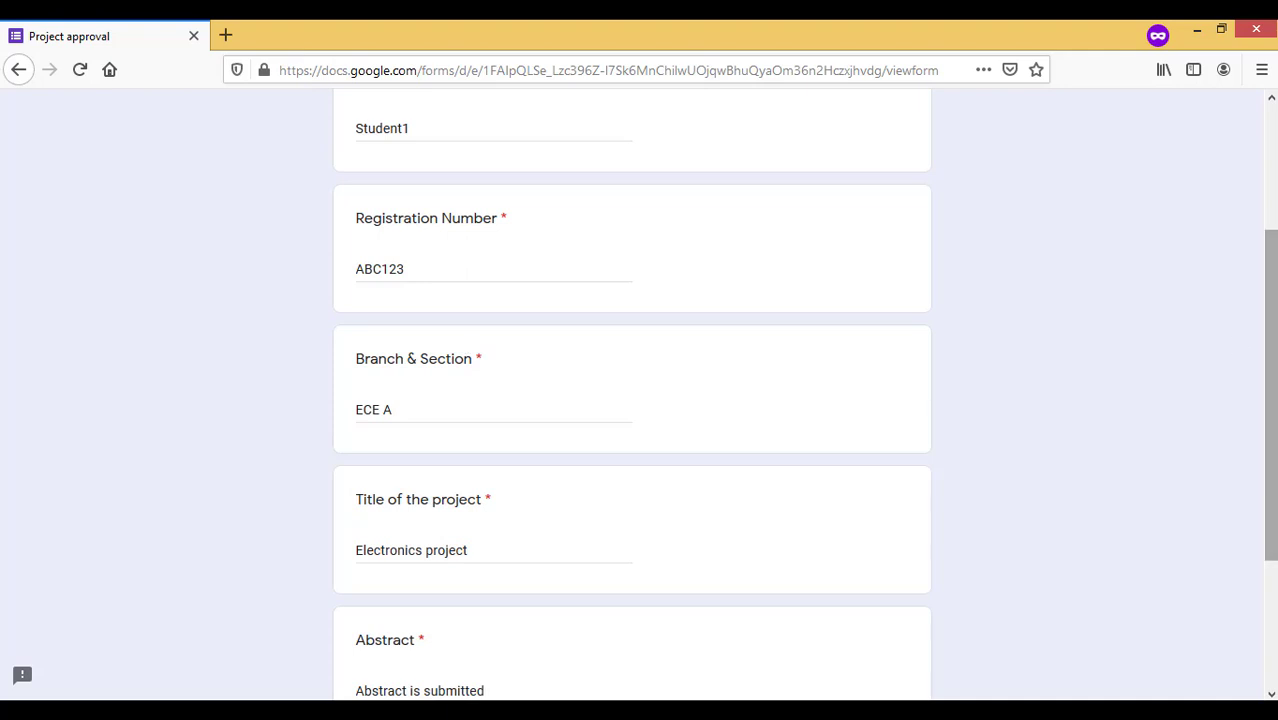
scroll(485, 508, "down", 3)
left_click(380, 560)
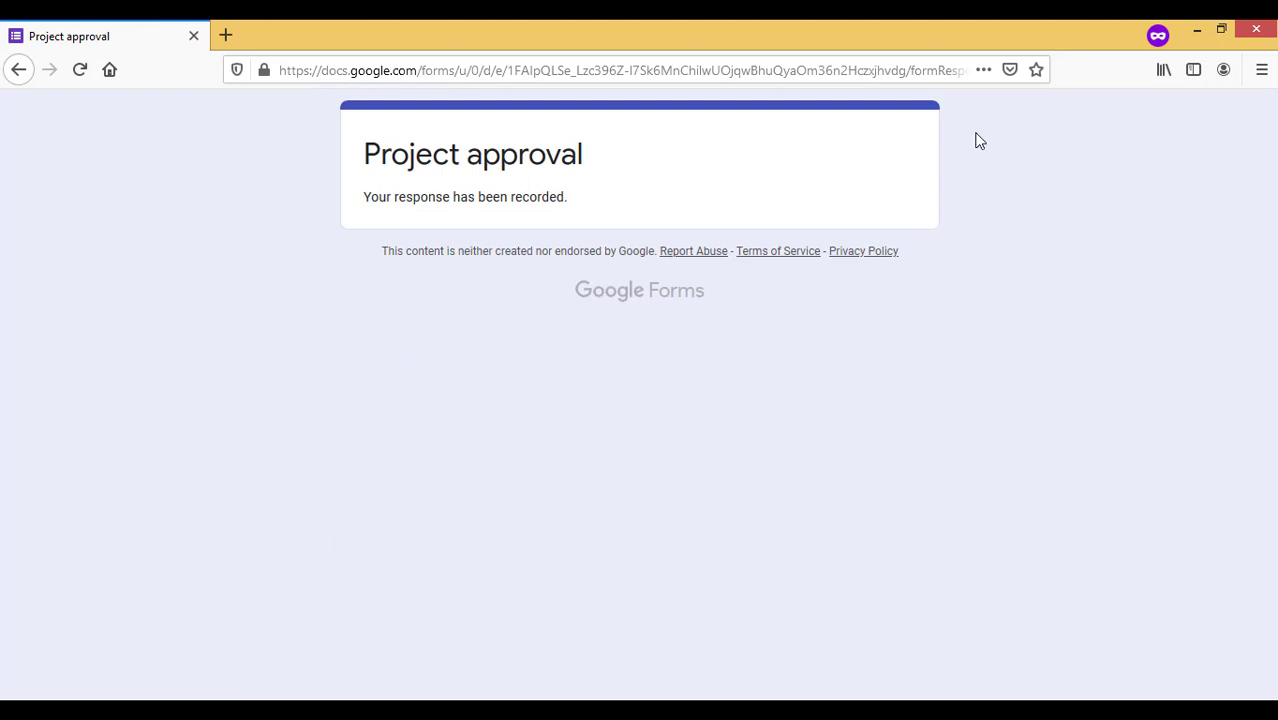
left_click(1197, 29)
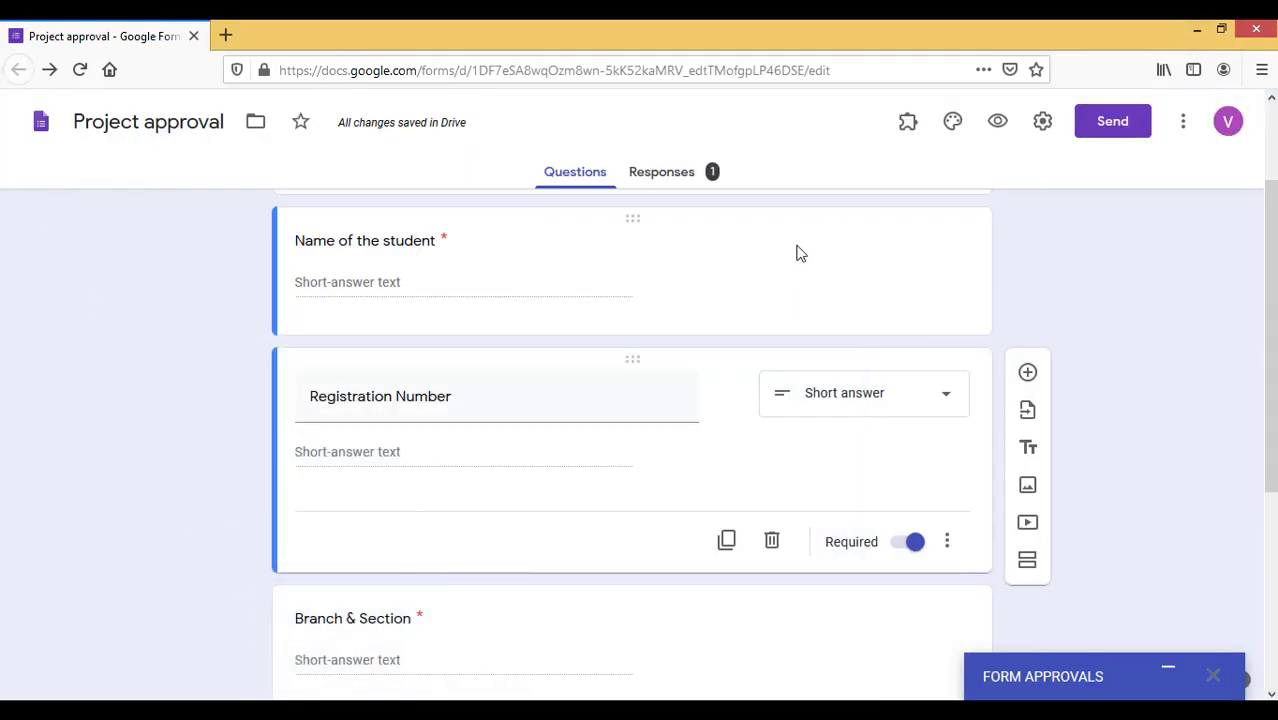
left_click(686, 184)
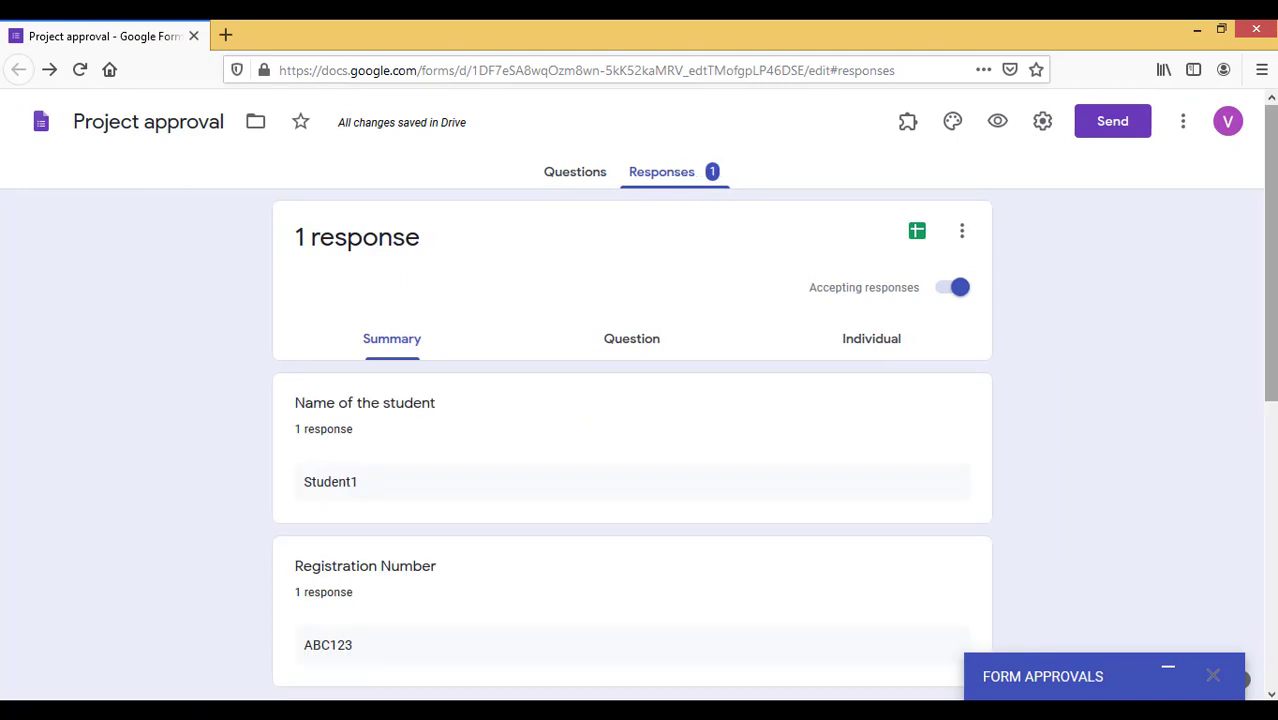
scroll(632, 450, "down", 5)
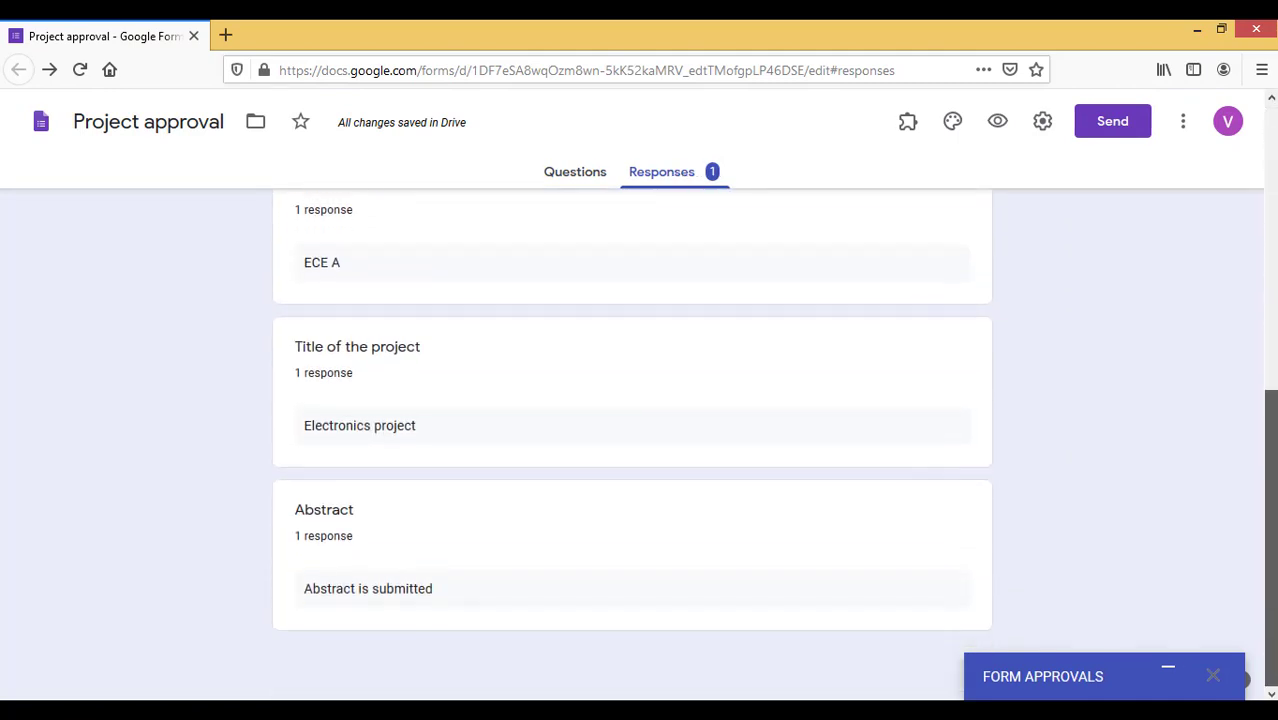
scroll(632, 450, "up", 5)
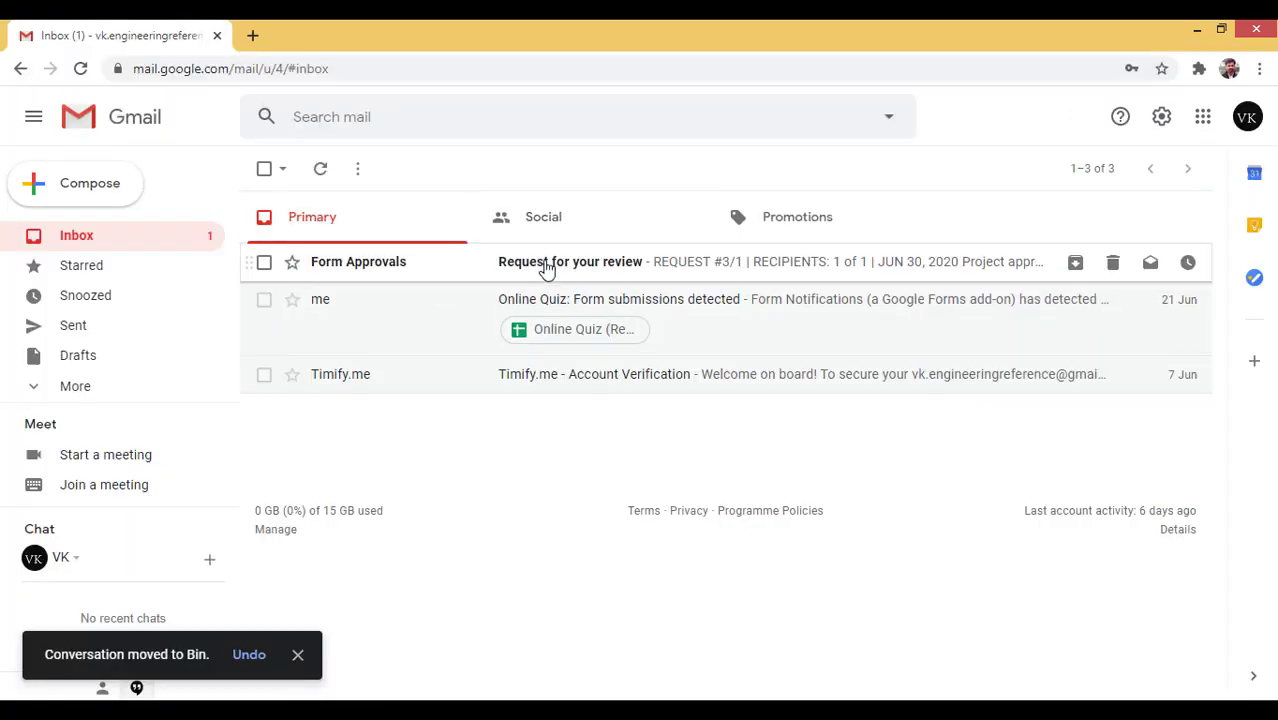
Open the Form Approvals review request email, check the submitted abstract, and approve the project
left_click(297, 655)
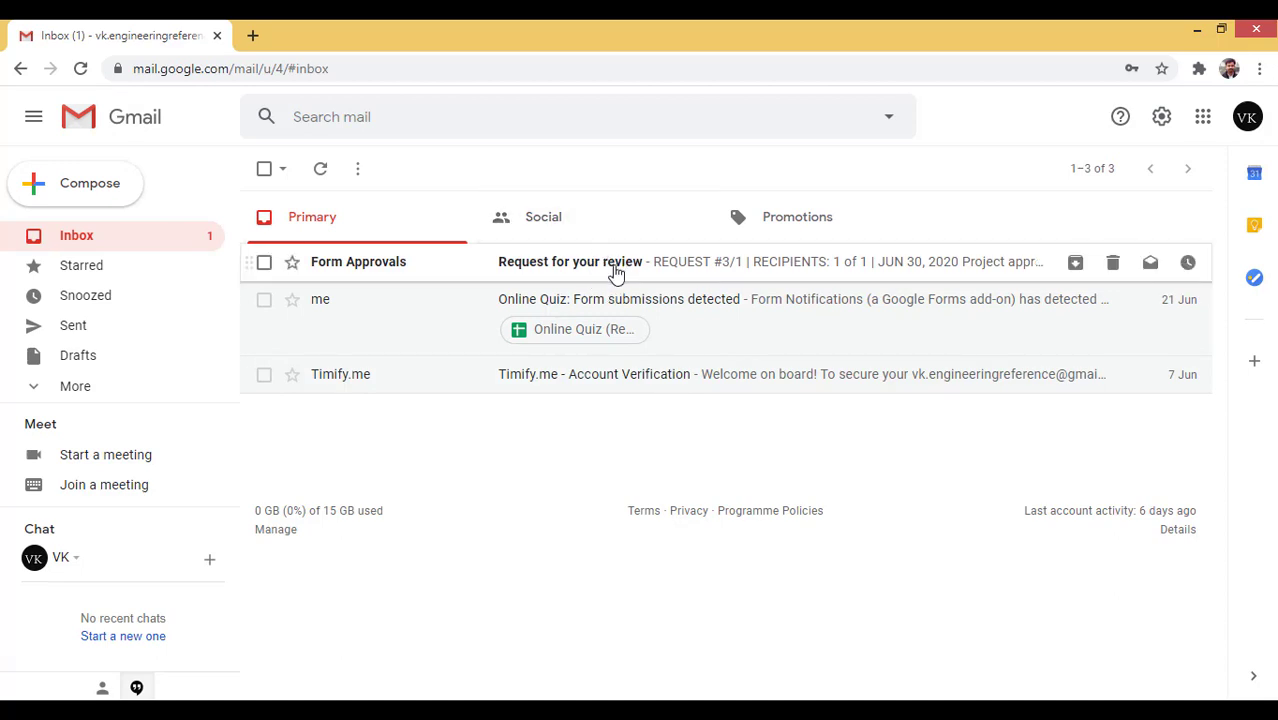
left_click(616, 272)
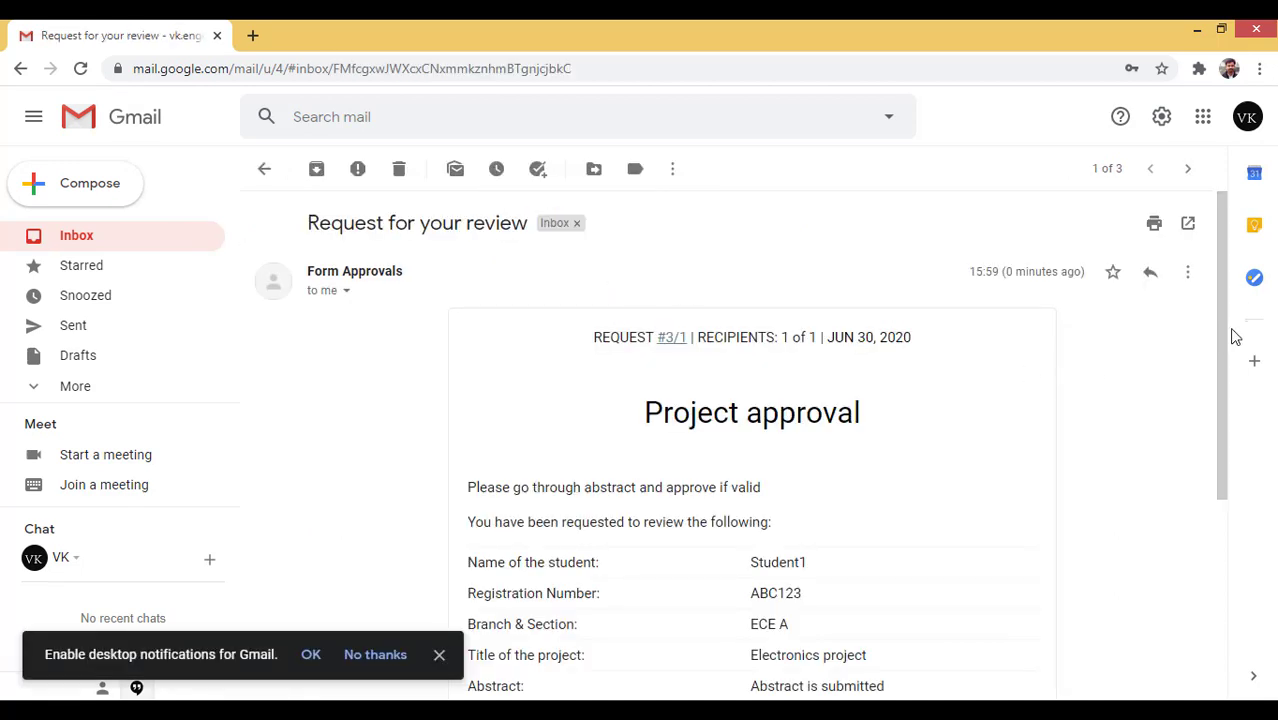
left_click_drag(1228, 293, 1210, 412)
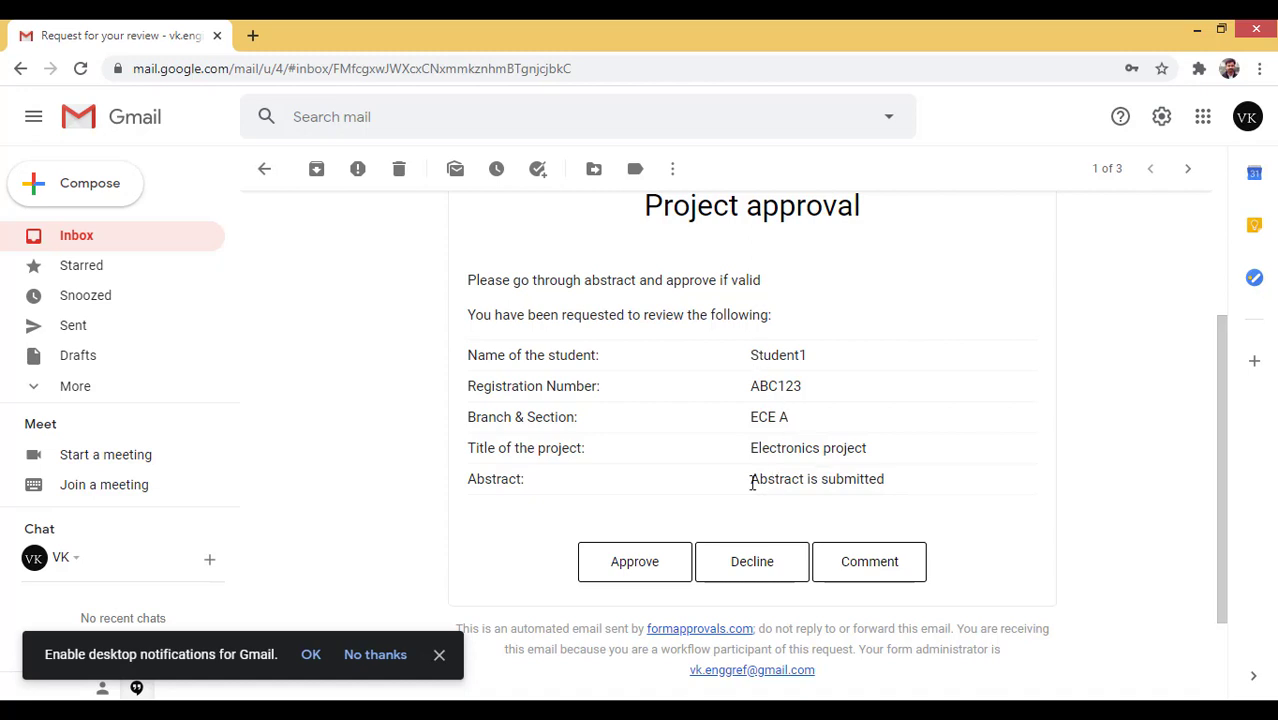
triple_click(854, 483)
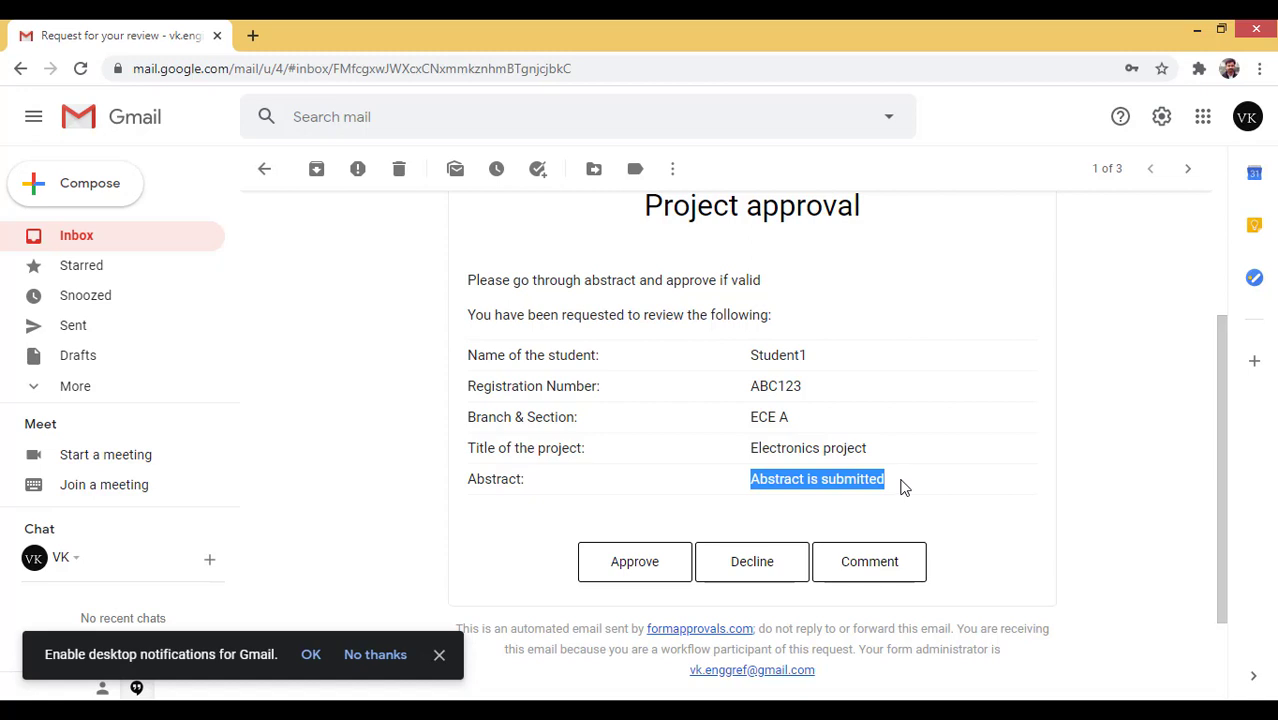
left_click_drag(752, 480, 893, 497)
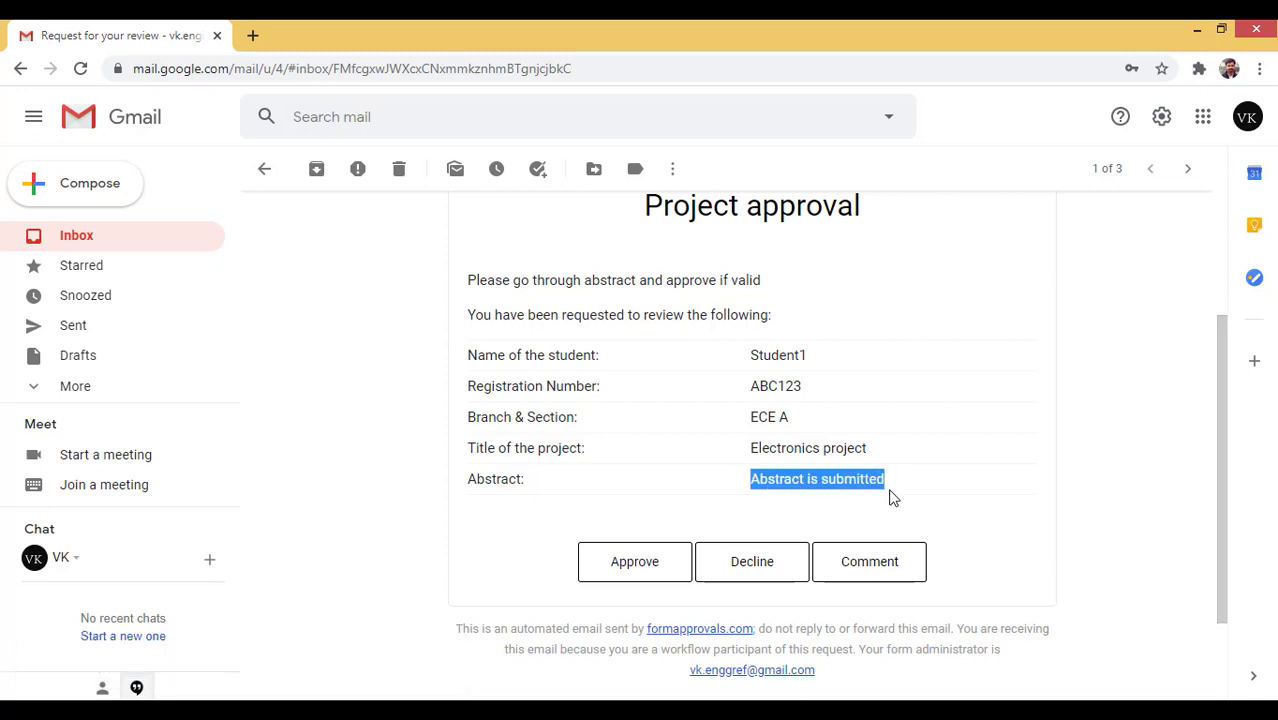
left_click(1080, 482)
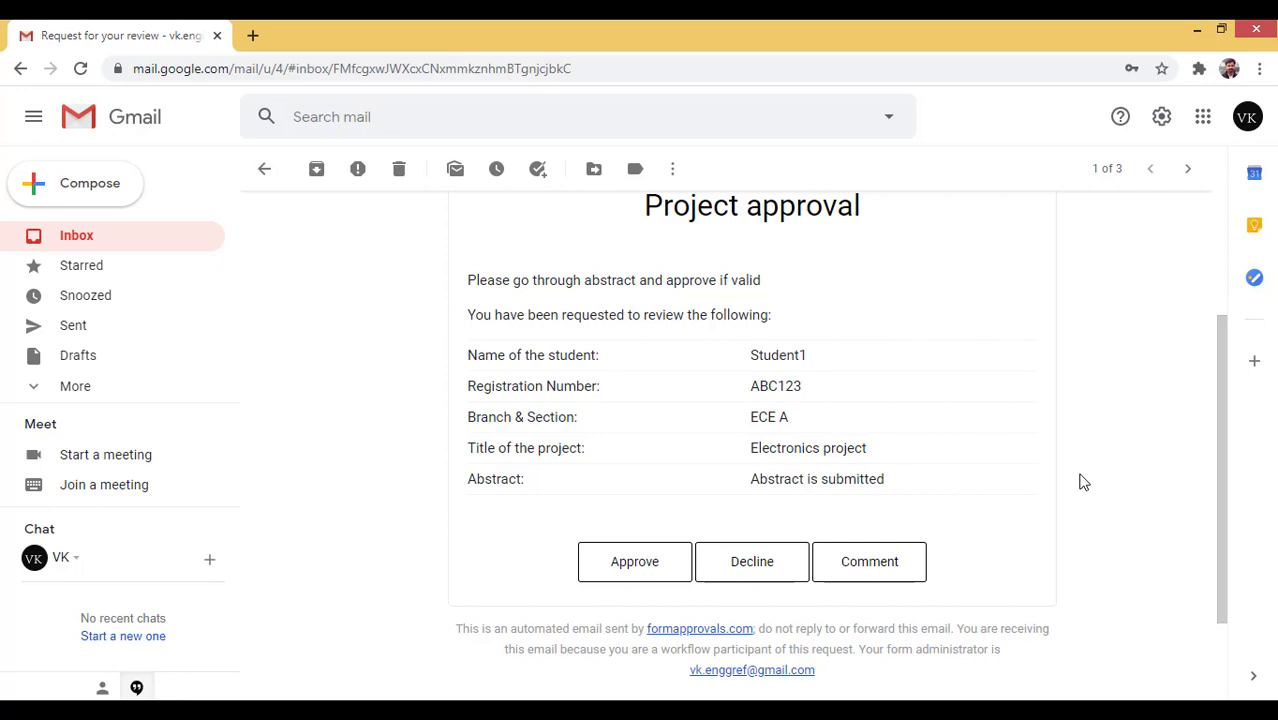
left_click(651, 569)
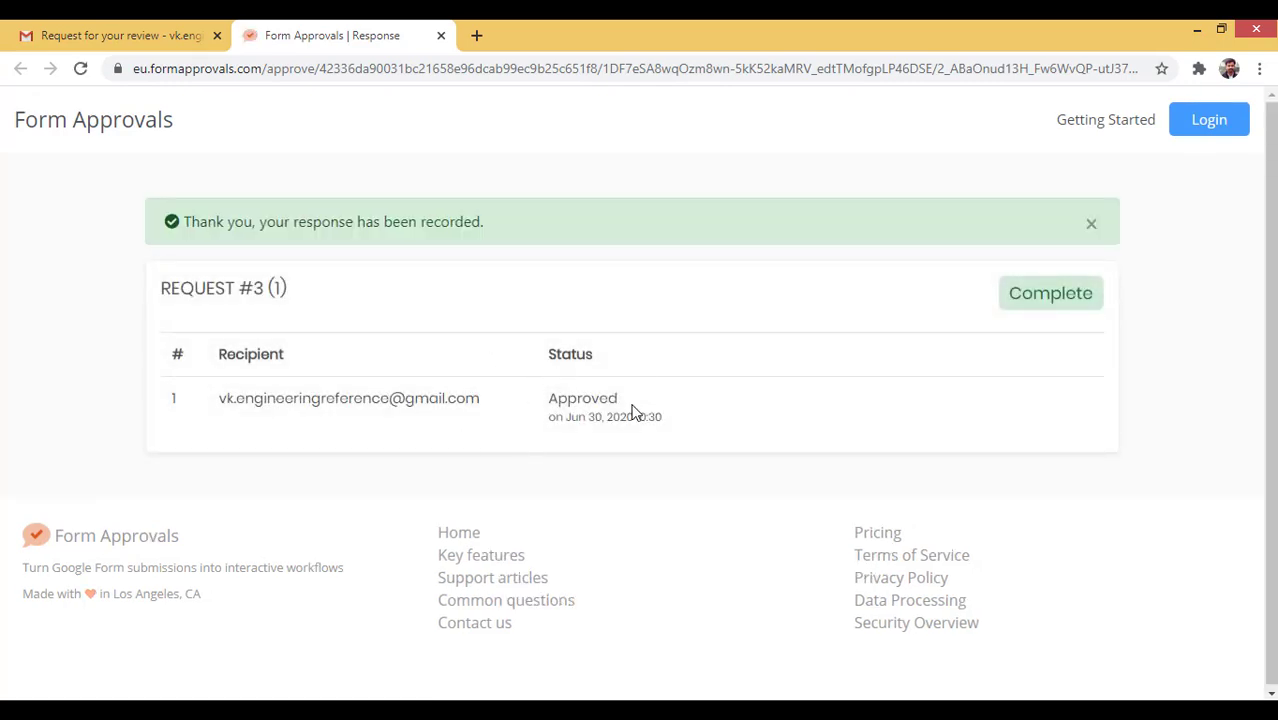
Highlight Request #3's Approved status on the confirmation page
left_click_drag(548, 398, 650, 408)
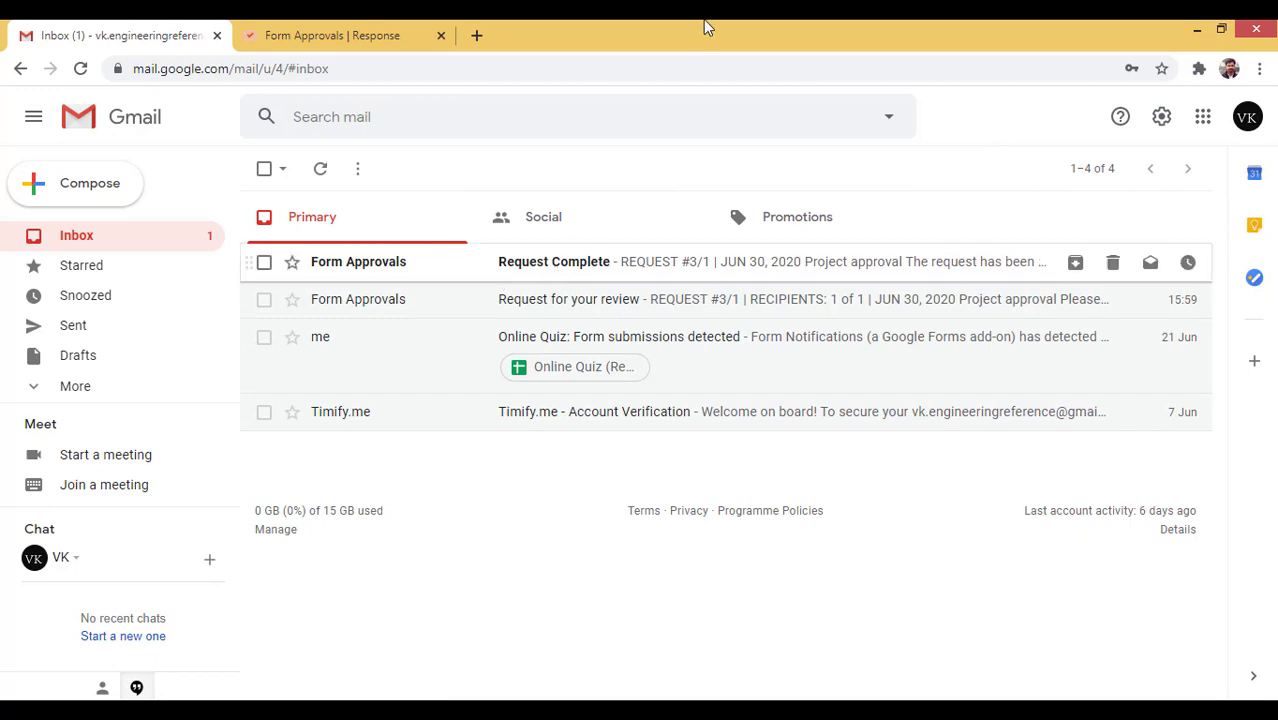
Read the Request Complete email's approval history, then open the Form Approvals dashboard
left_click(553, 265)
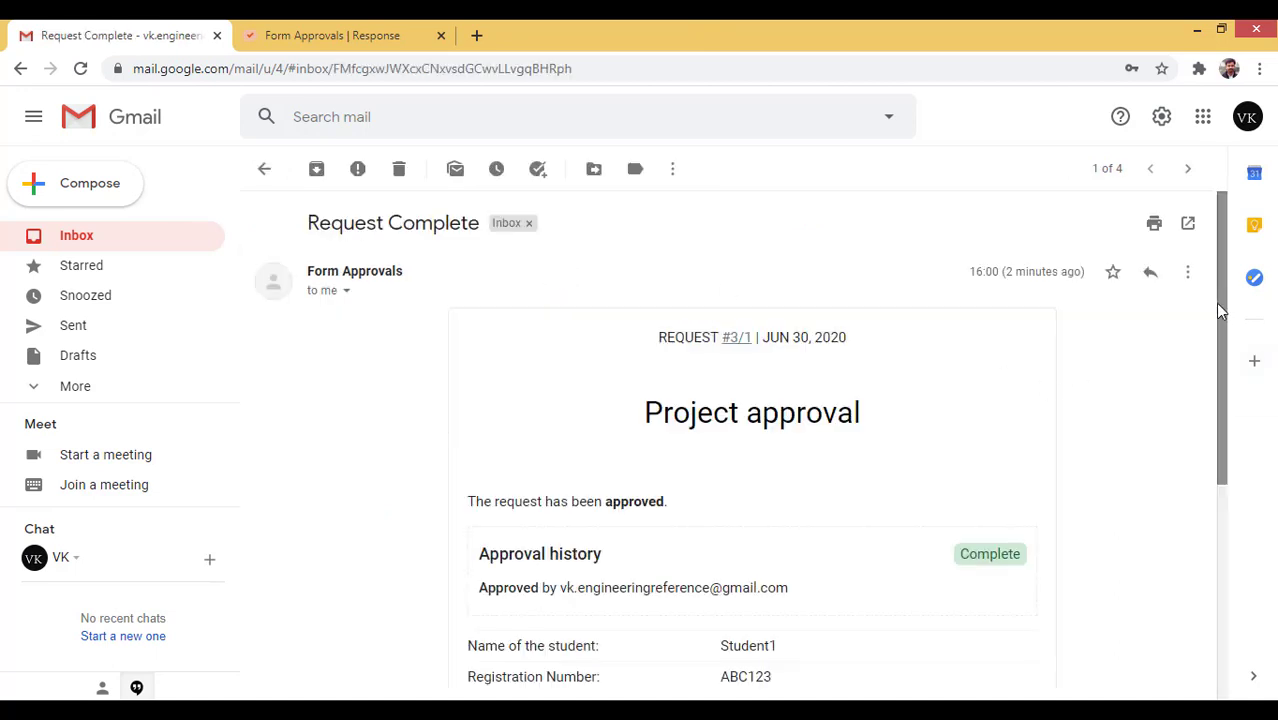
scroll(1219, 280, "down", 1)
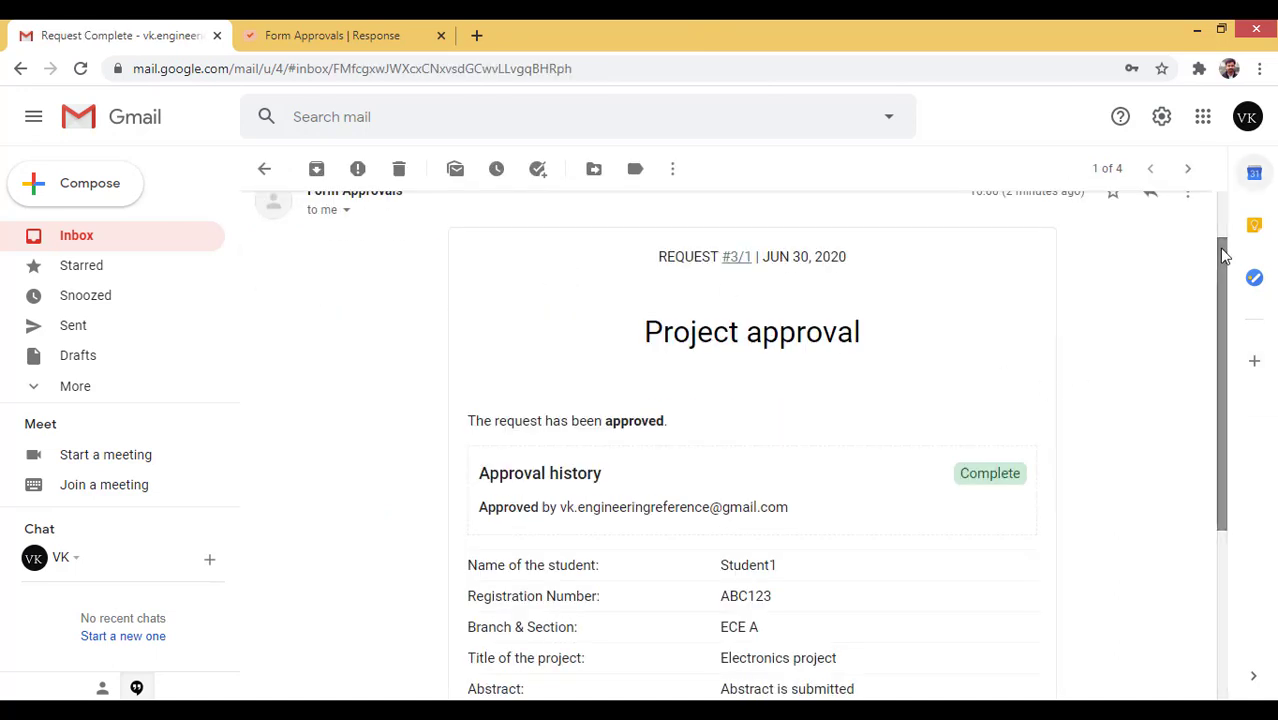
scroll(1221, 214, "up", 1)
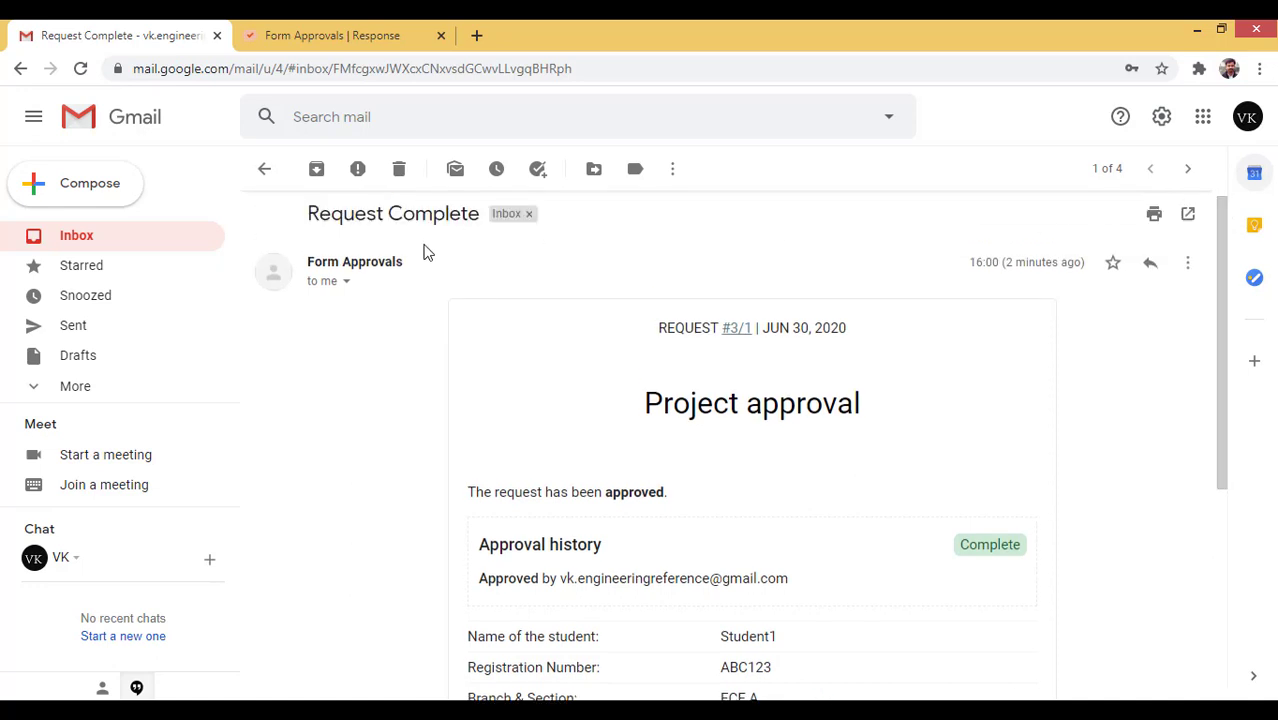
scroll(988, 467, "down", 1)
double_click(988, 467)
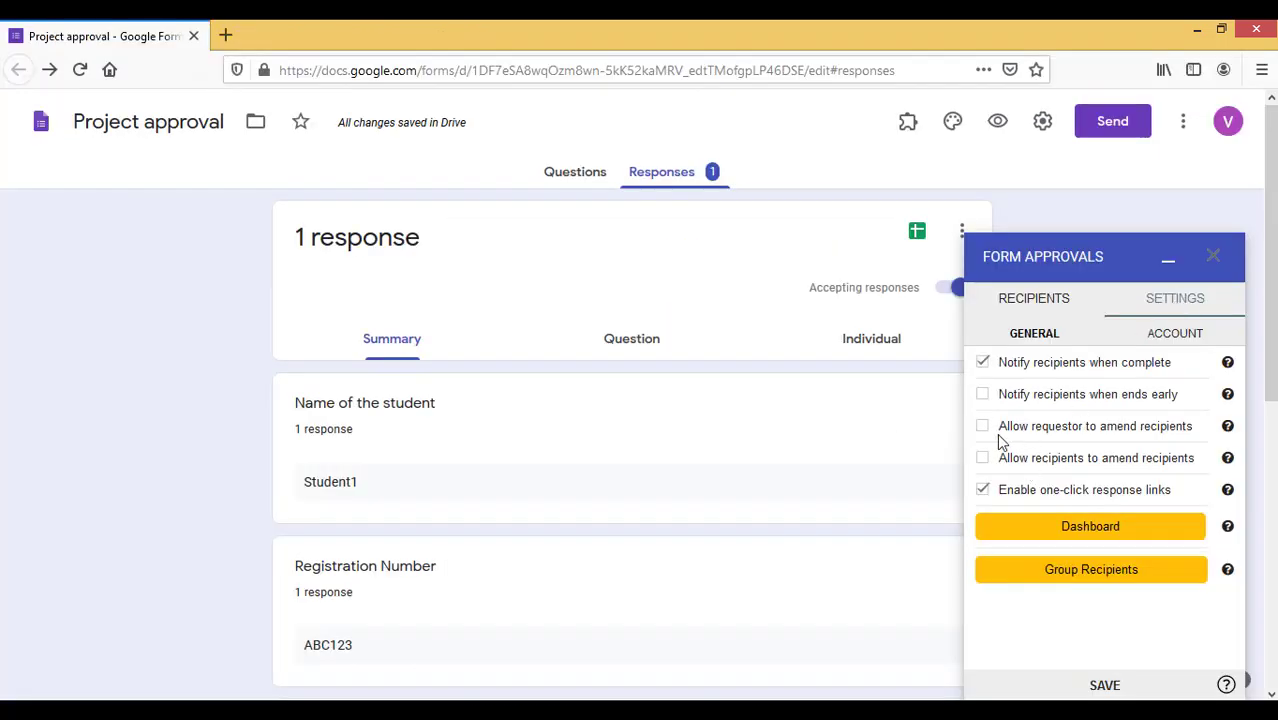
left_click(1098, 540)
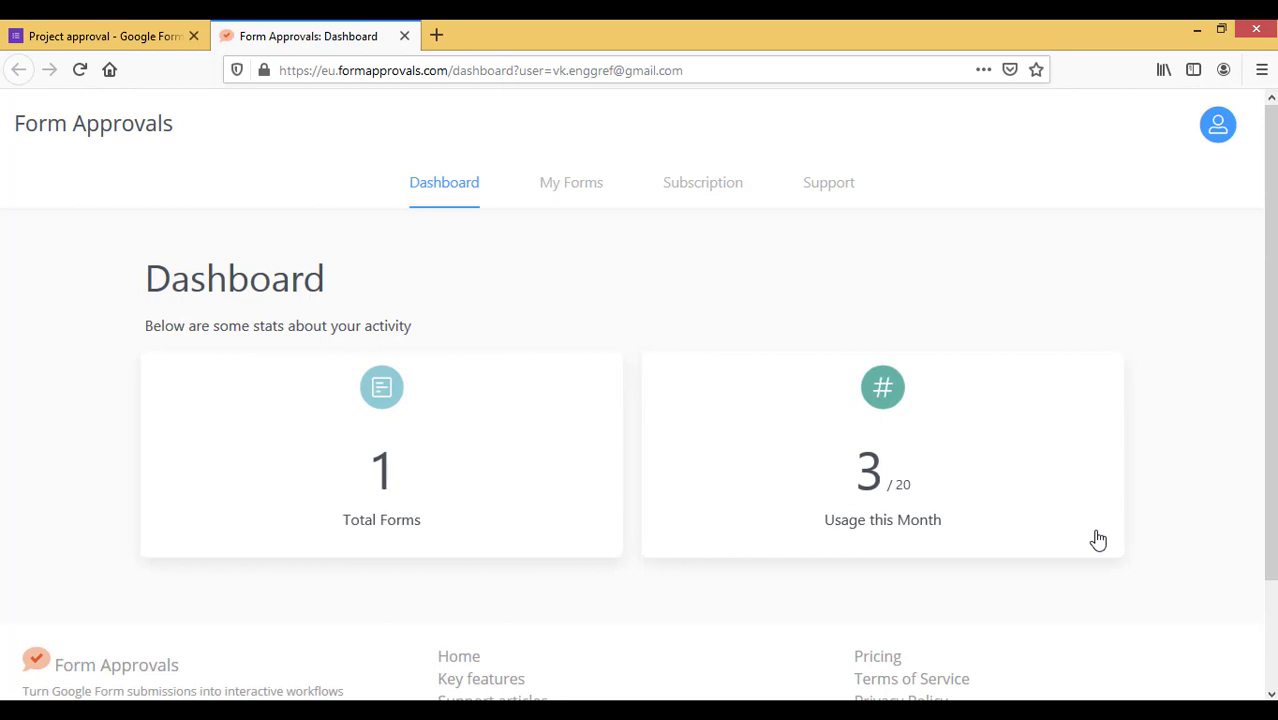
Open the Project approval form's request list from Total Forms and review request 1's details
left_click(380, 482)
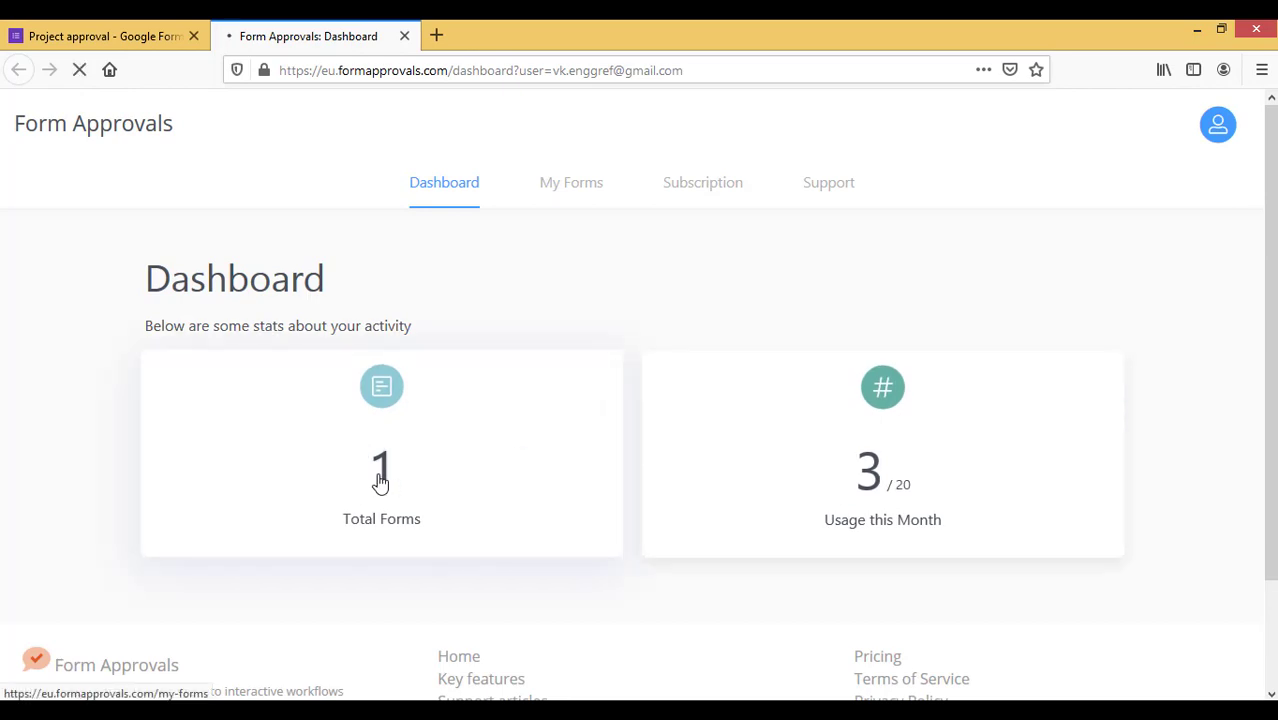
left_click(921, 434)
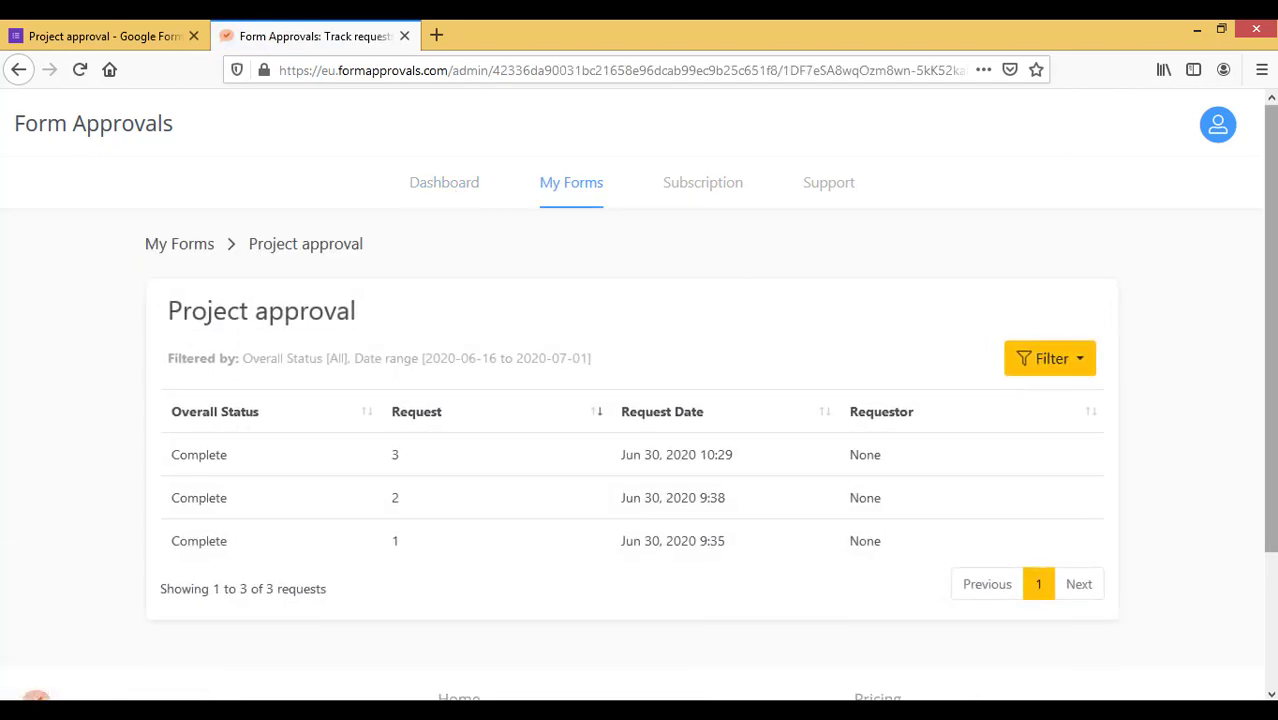
scroll(739, 260, "down", 2)
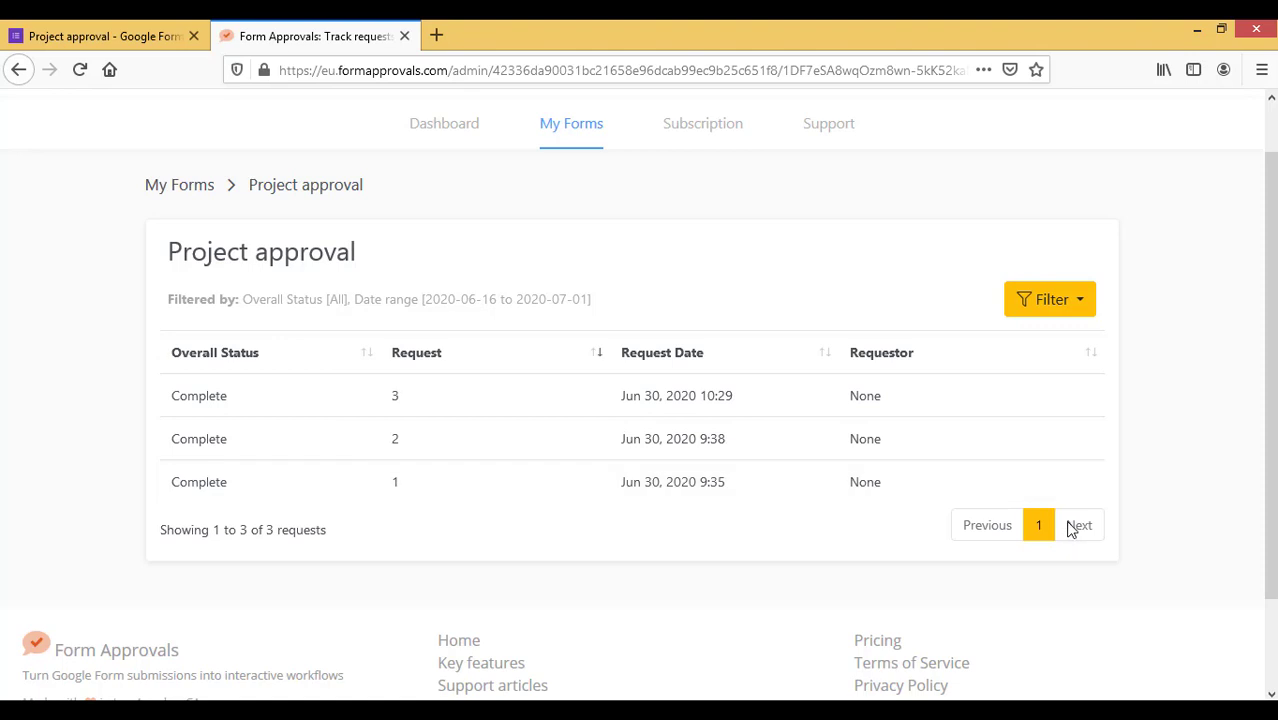
left_click(869, 478)
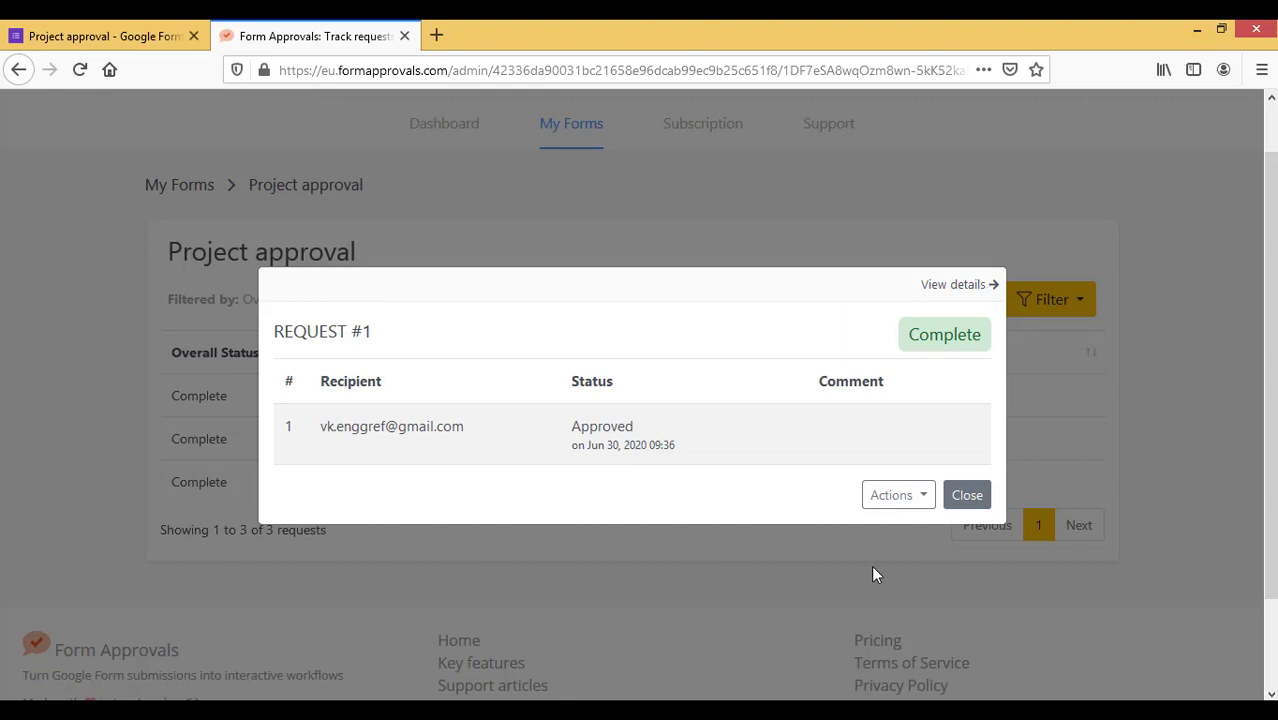
left_click(965, 497)
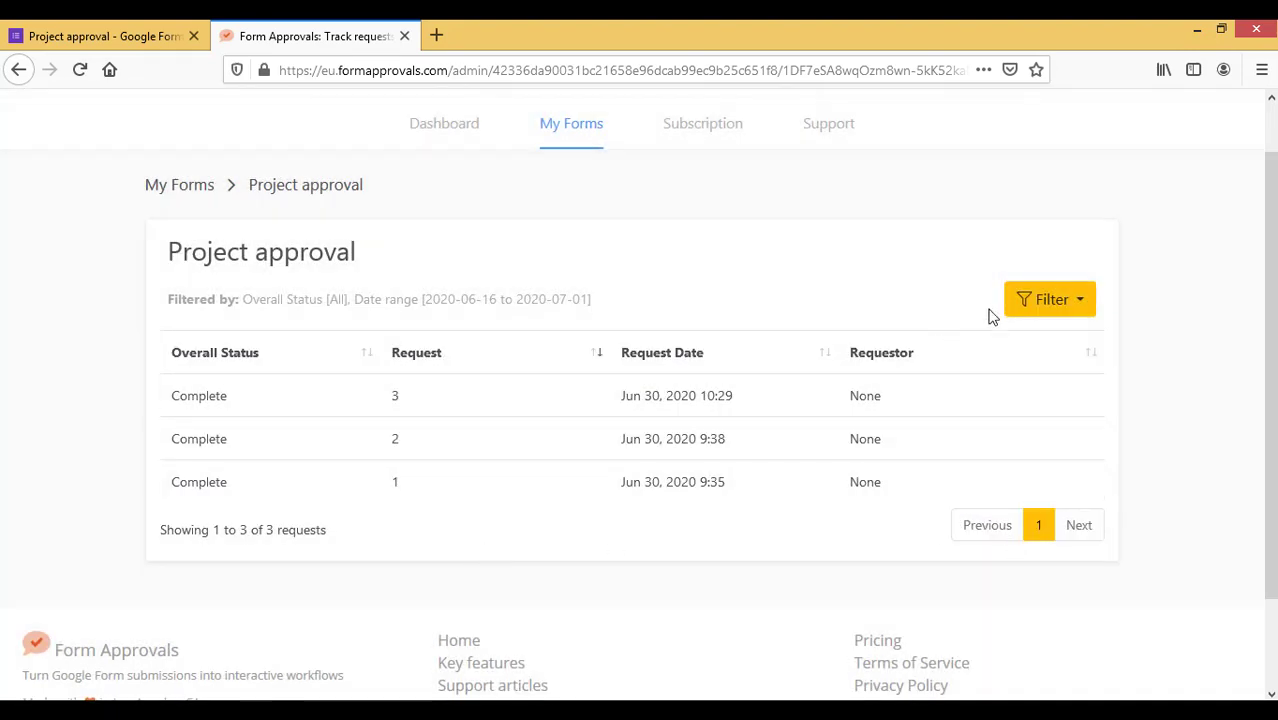
left_click(1036, 306)
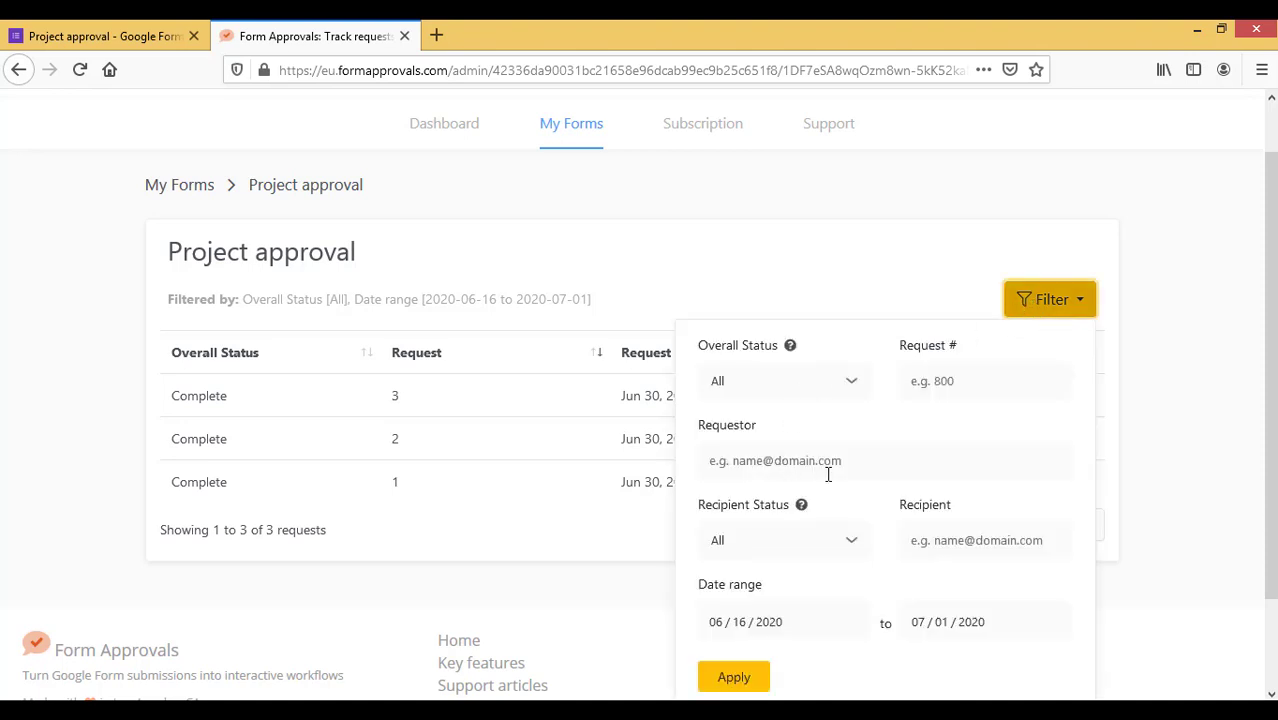
Filter the requests by Recipient Status Approved and view request 3's details
left_click(849, 545)
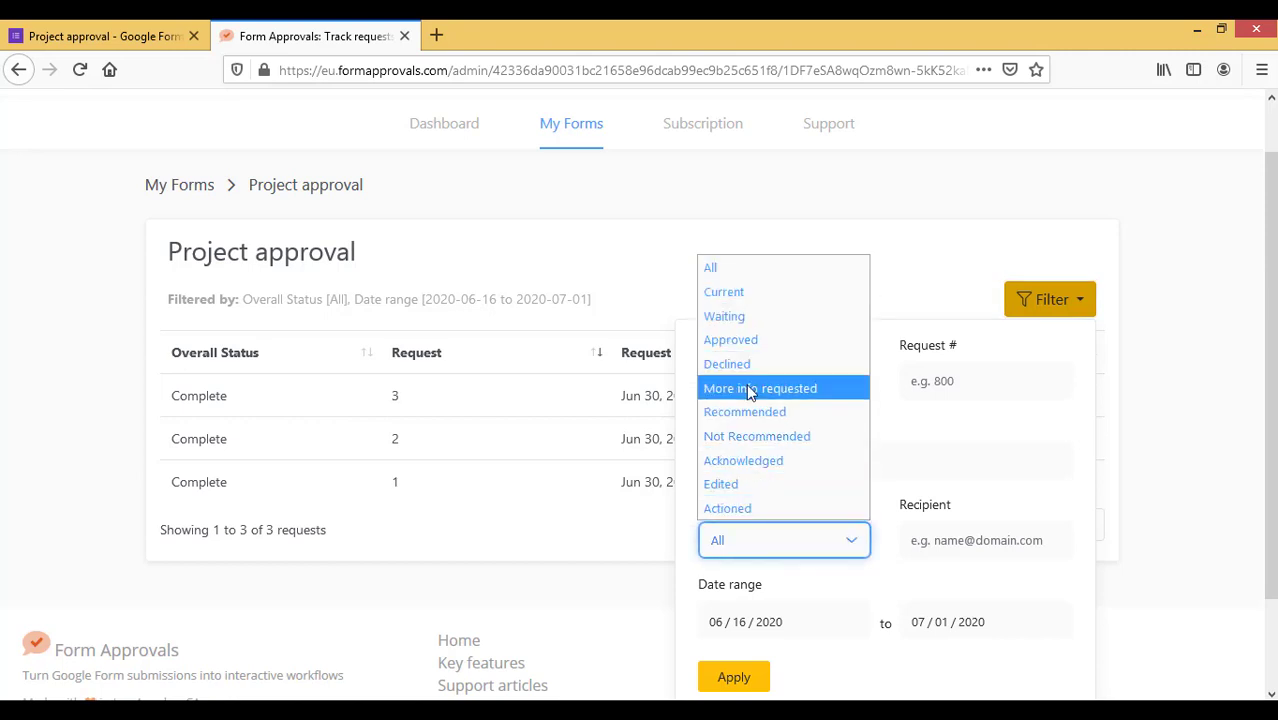
left_click(750, 341)
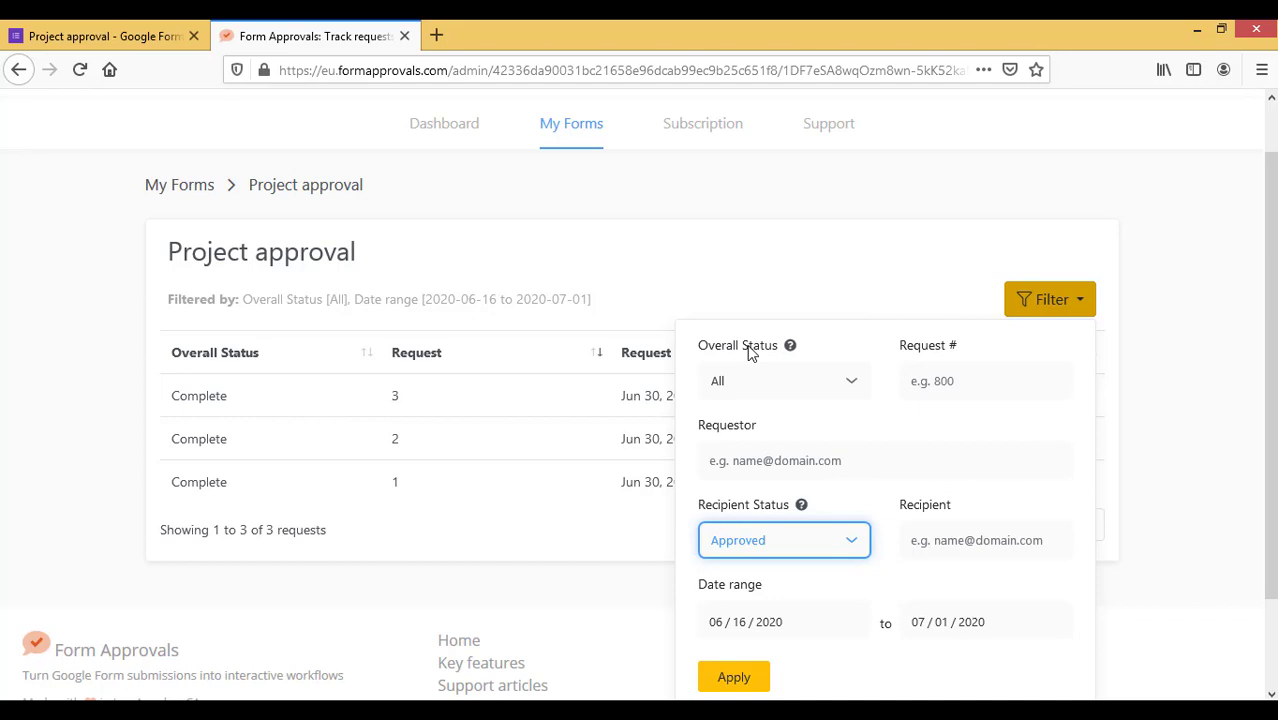
left_click(733, 677)
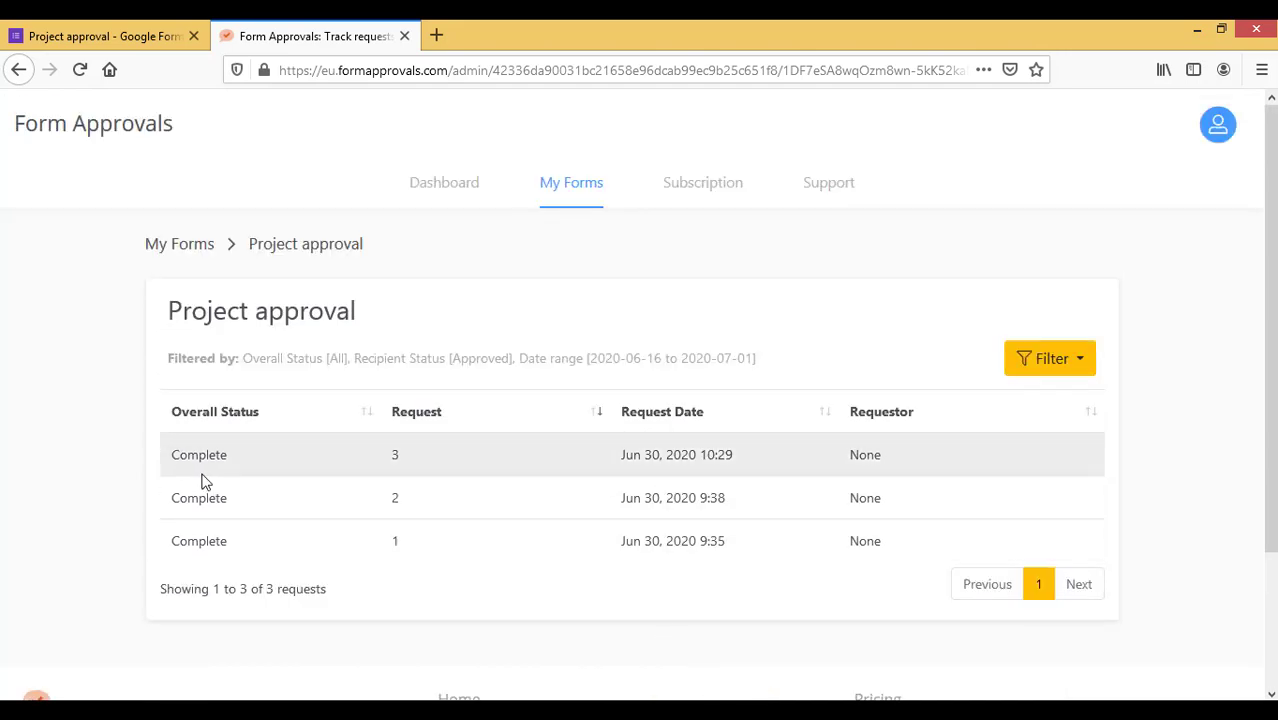
left_click(189, 458)
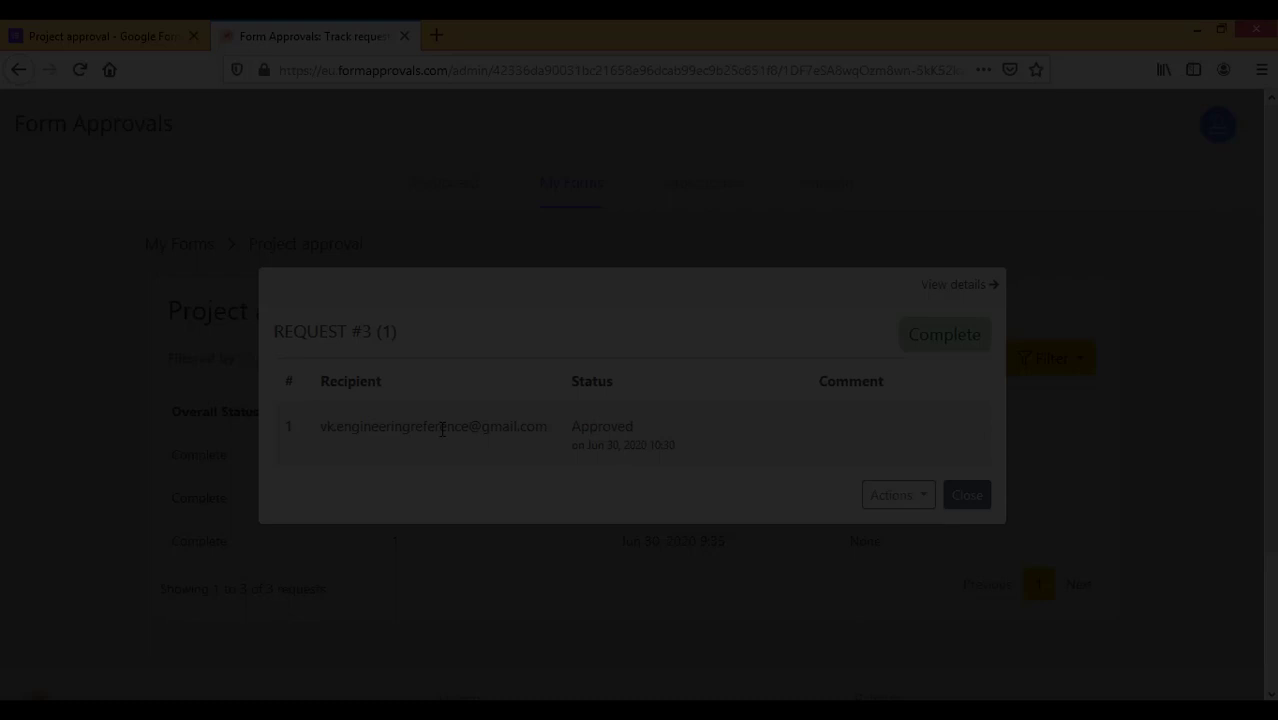
left_click(899, 496)
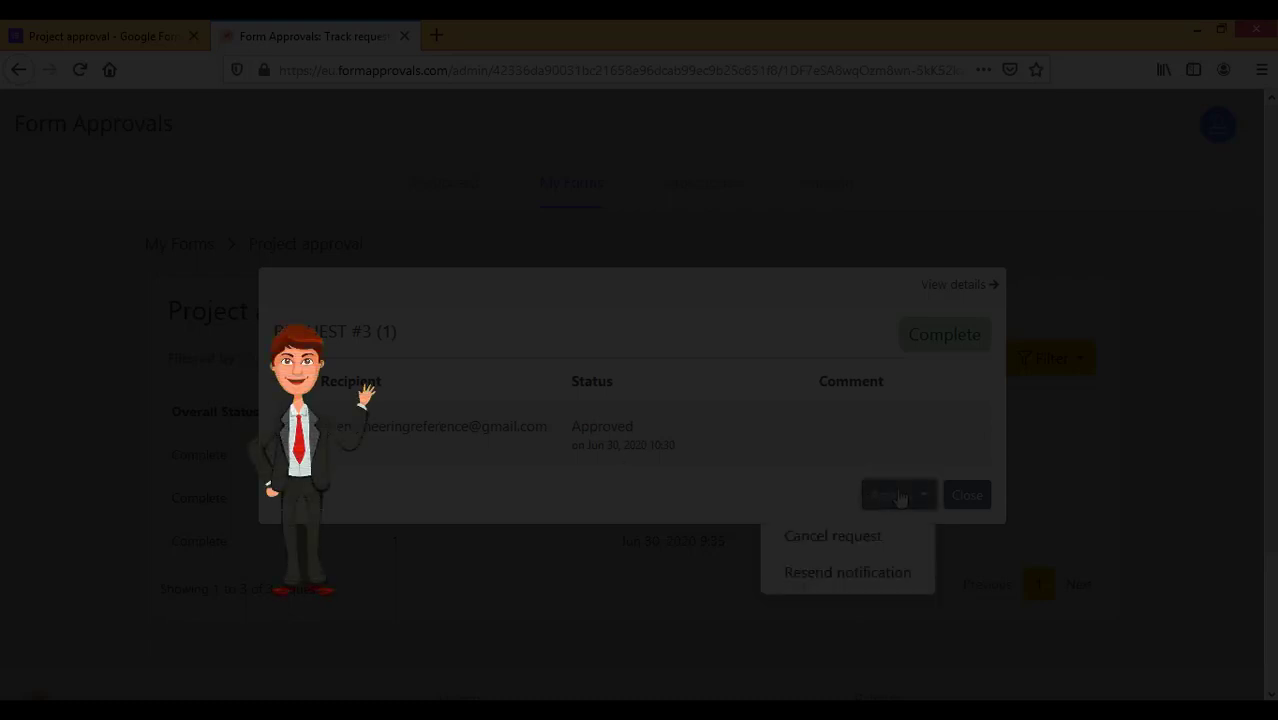
left_click(752, 453)
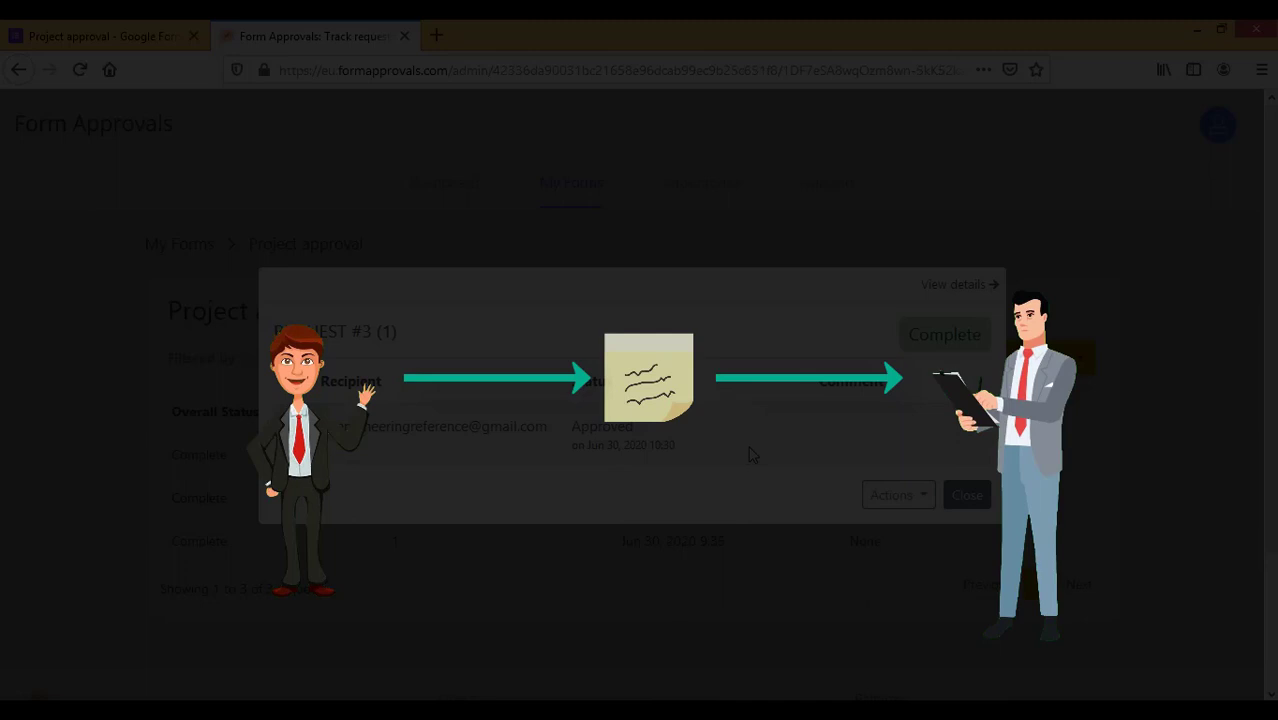